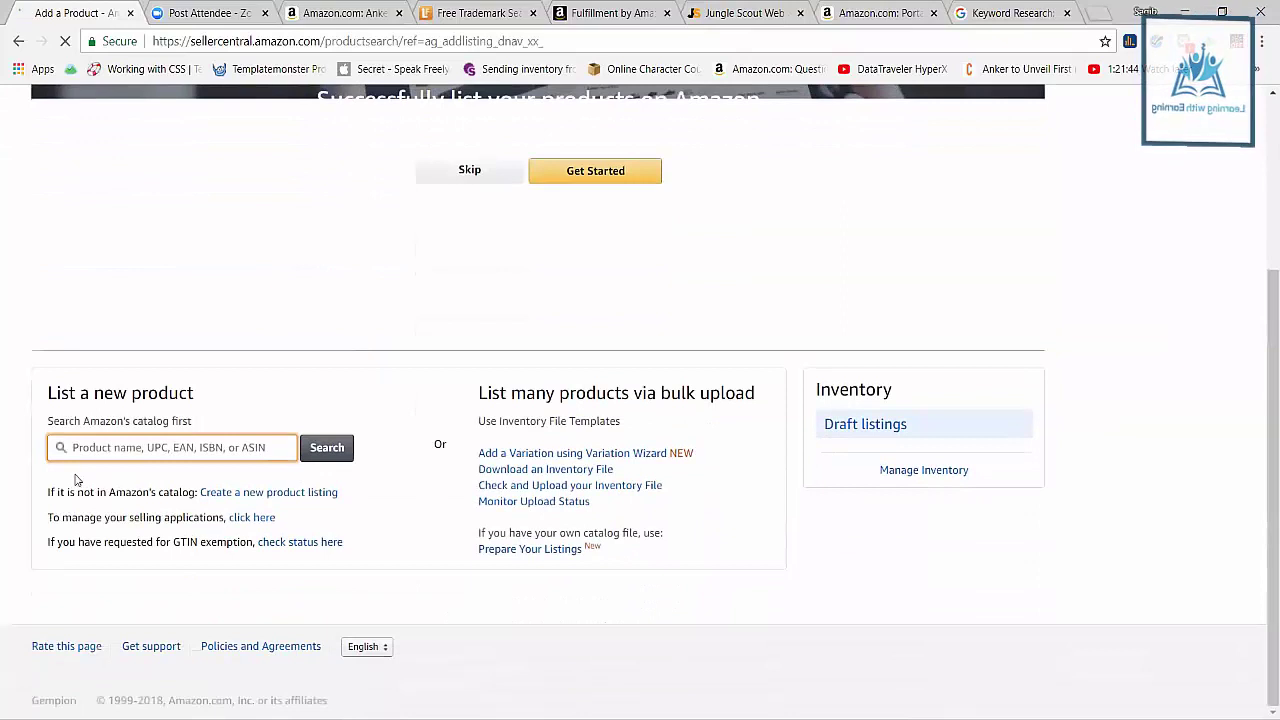
left_click_drag(51, 492, 192, 492)
left_click(194, 492)
left_click_drag(58, 492, 196, 492)
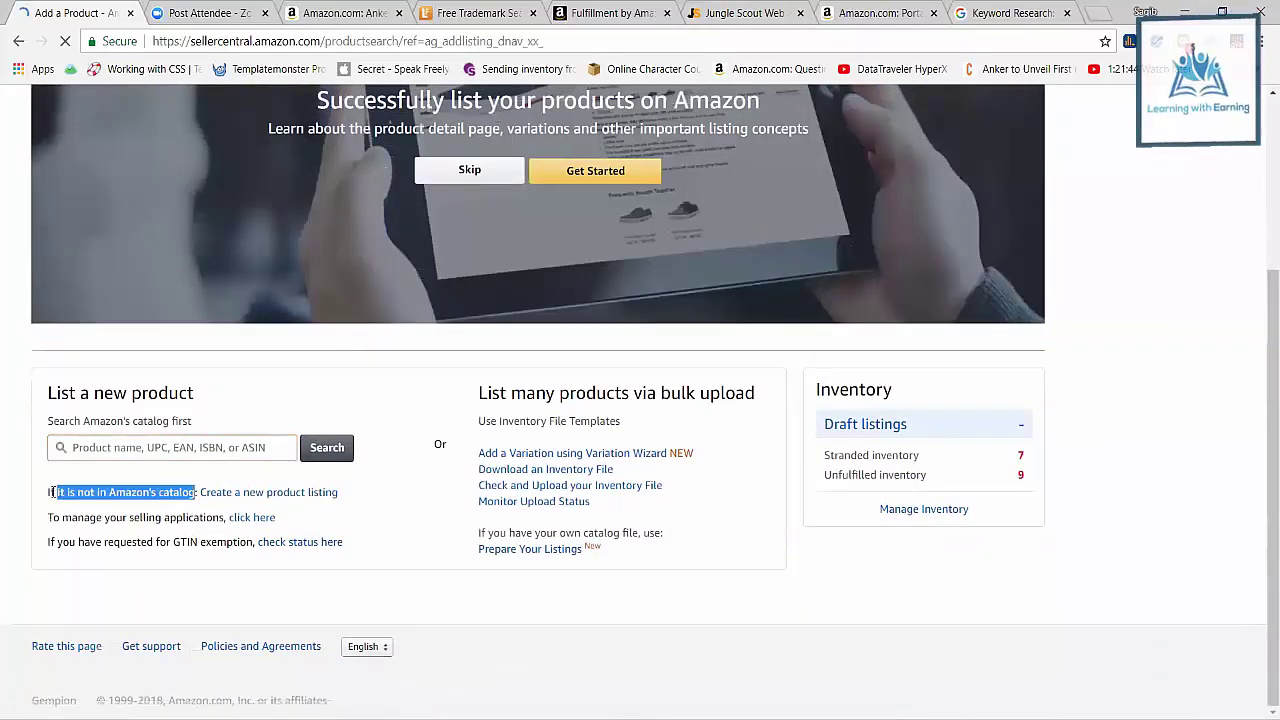
left_click(45, 495)
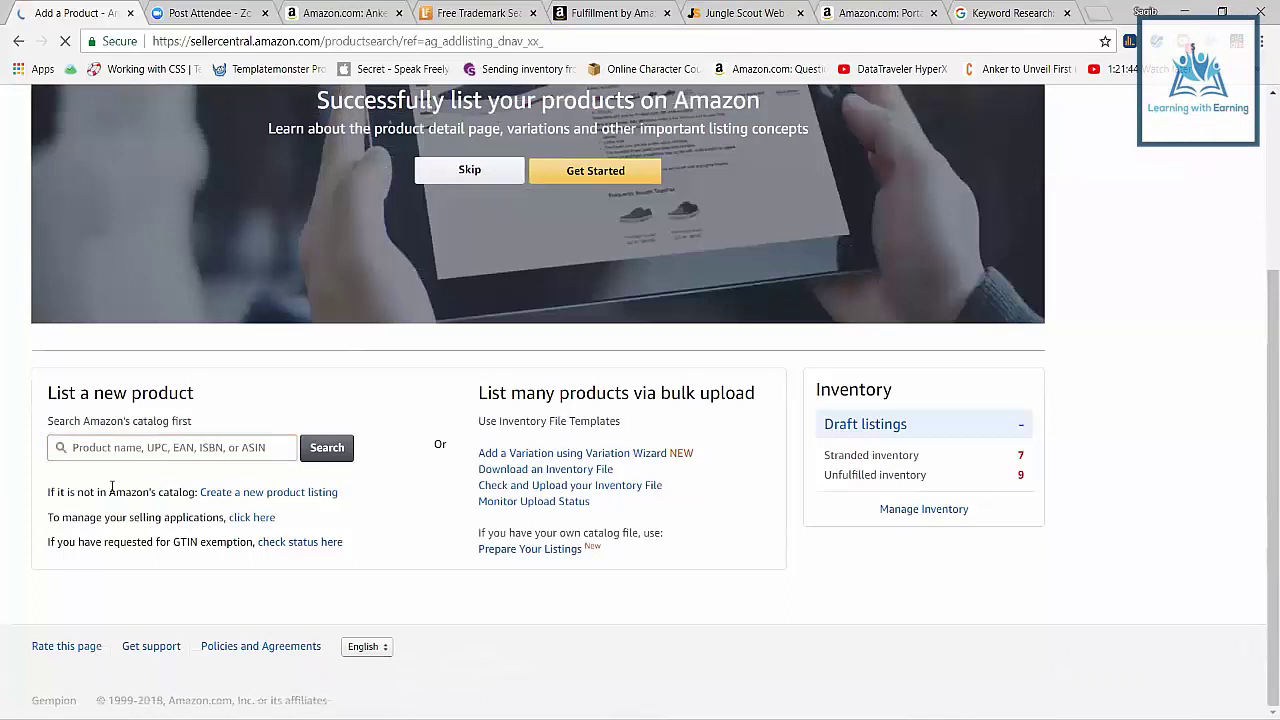
right_click(368, 503)
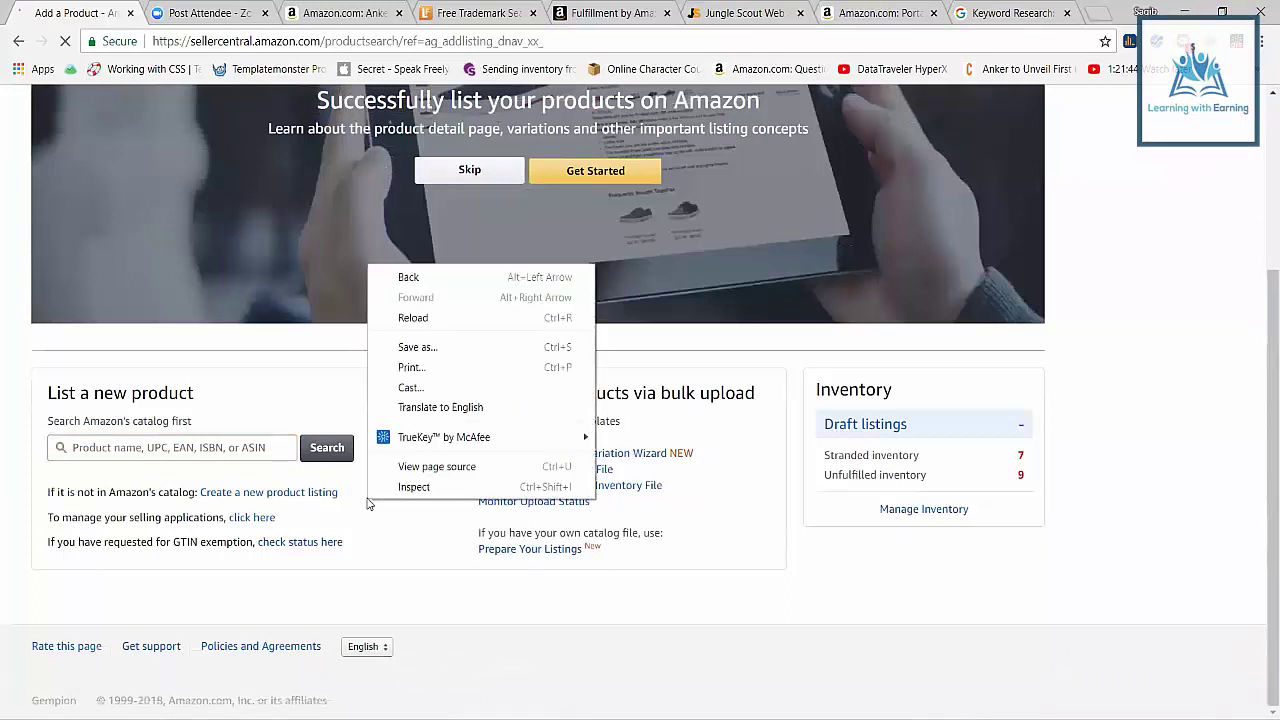
key("Escape")
right_click(376, 488)
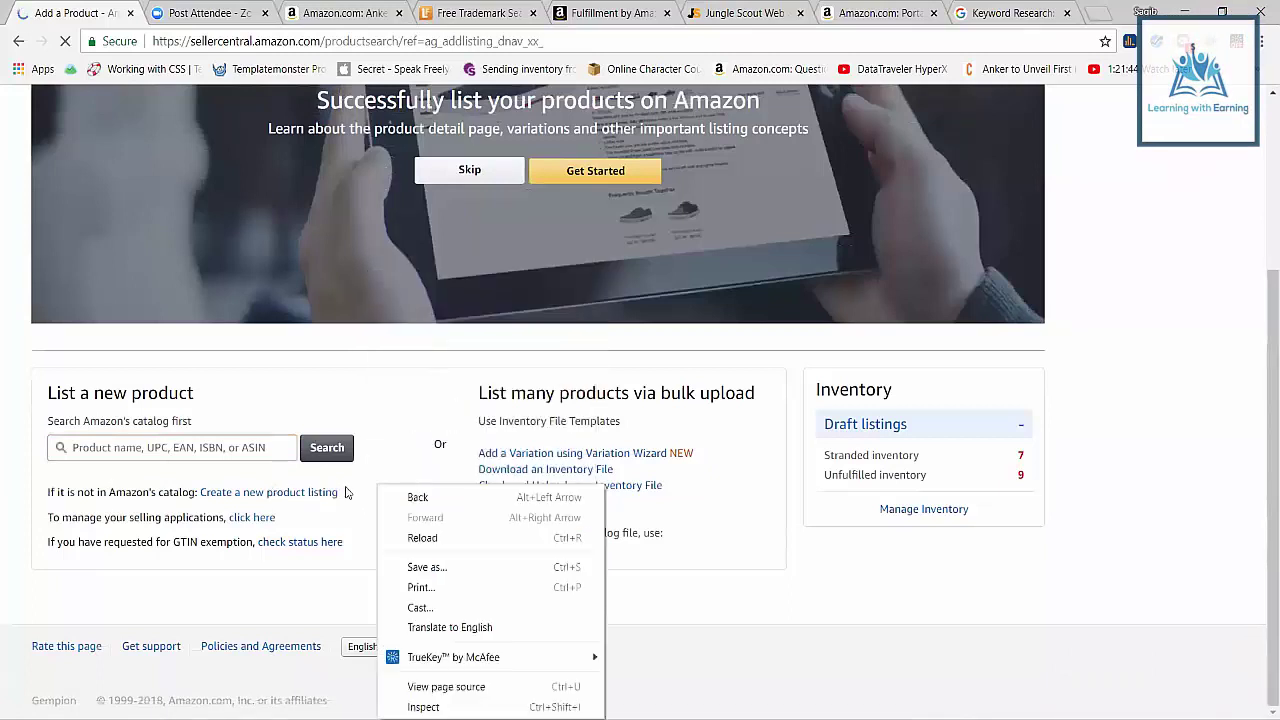
key("Escape")
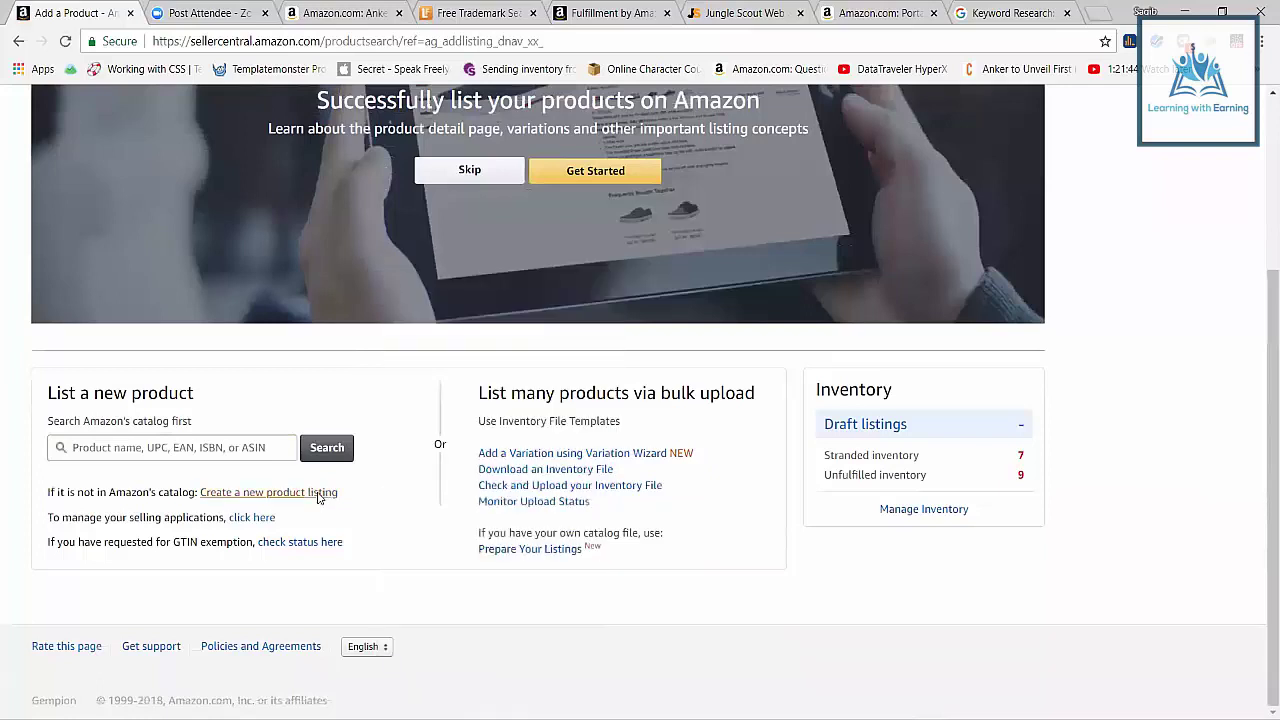
Start a new product listing and classify it under Cell Phones & Accessories > Accessories > Cables.
left_click(319, 494)
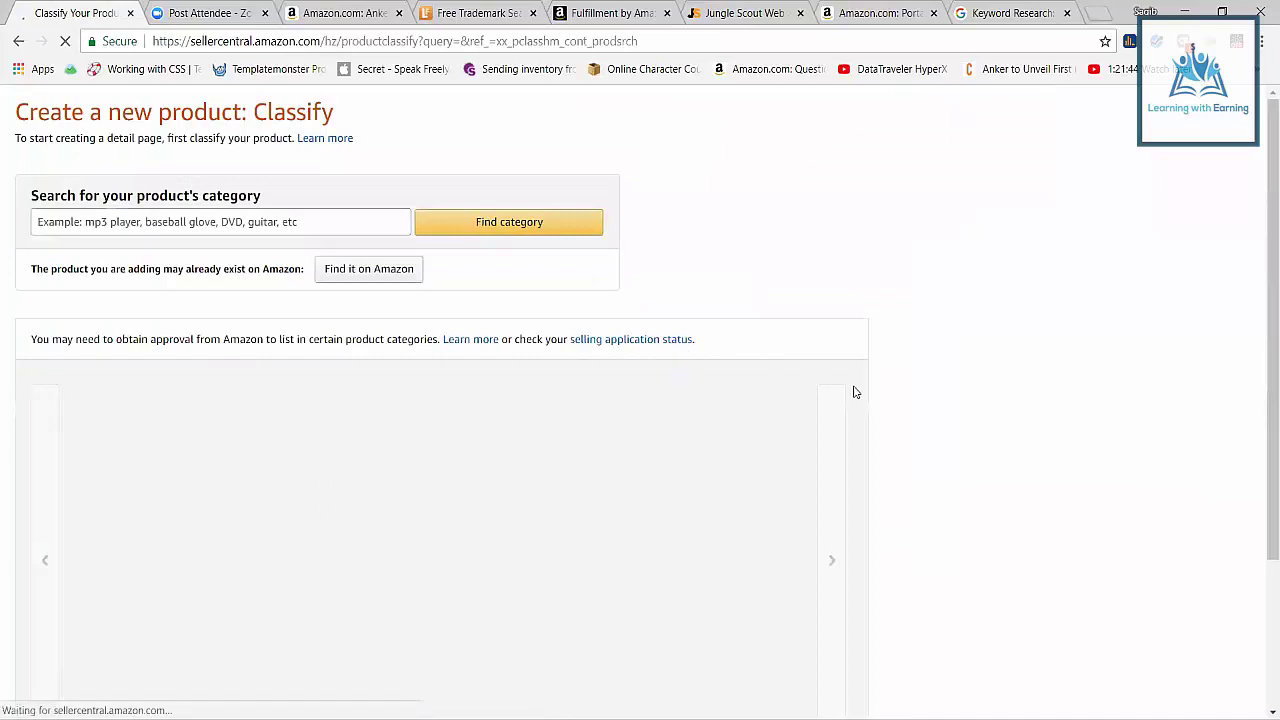
scroll(920, 400, "down", 2)
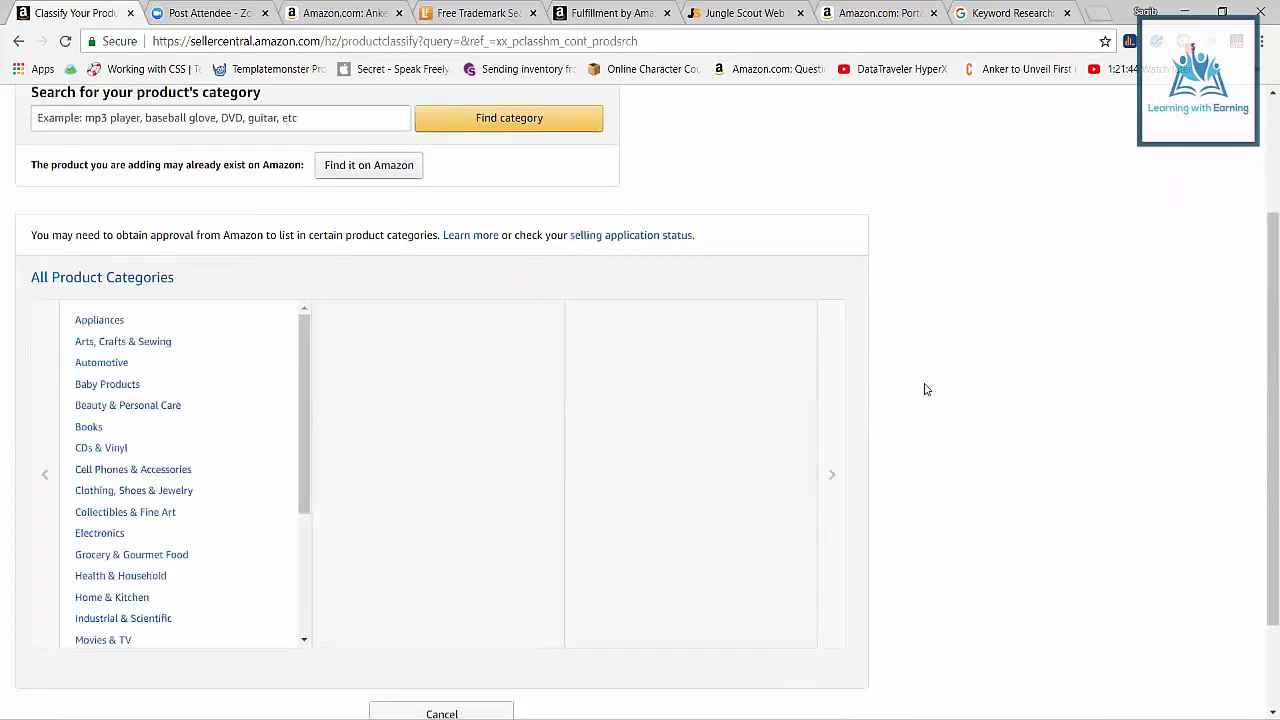
right_click(923, 386)
left_click(925, 388)
left_click(163, 472)
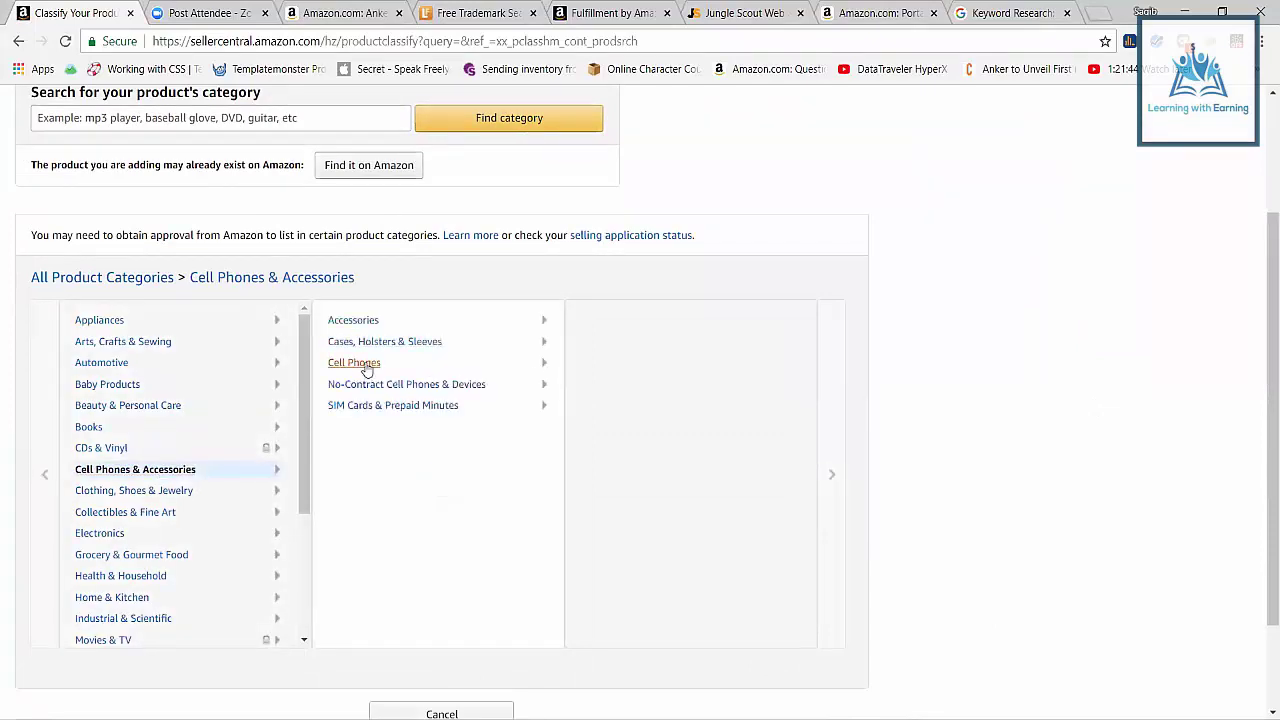
left_click(364, 368)
left_click(366, 322)
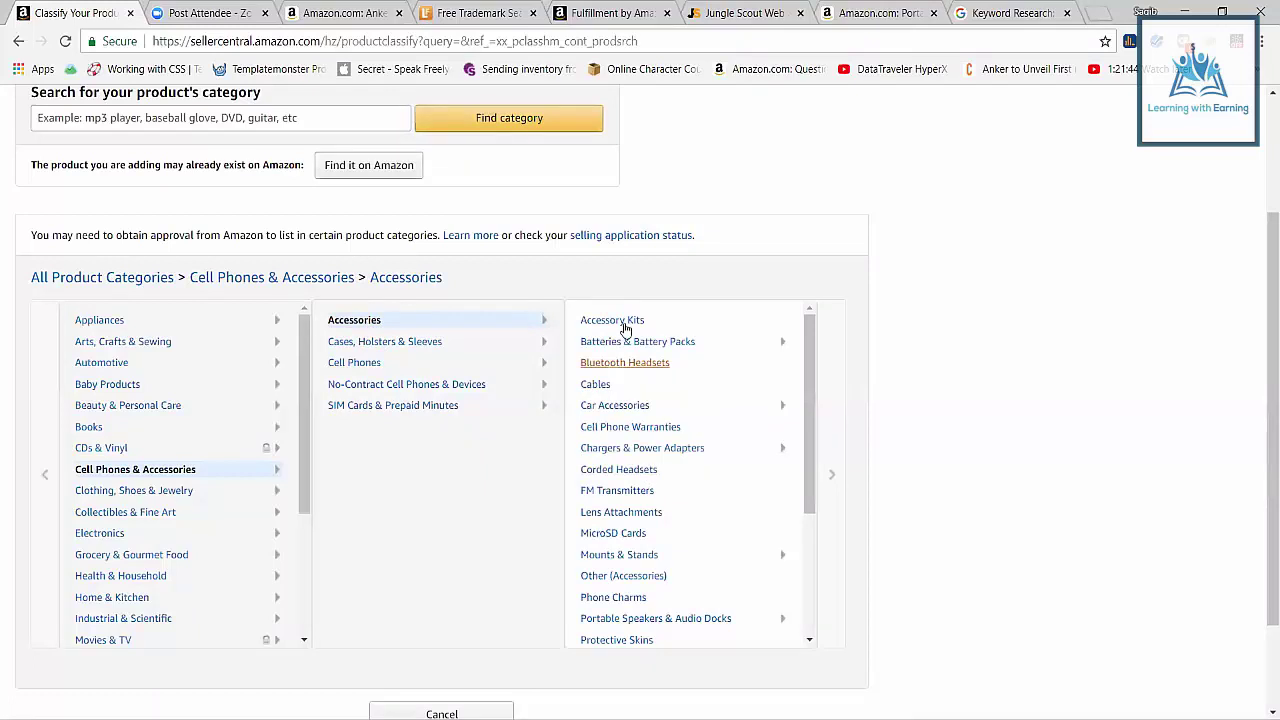
left_click(595, 384)
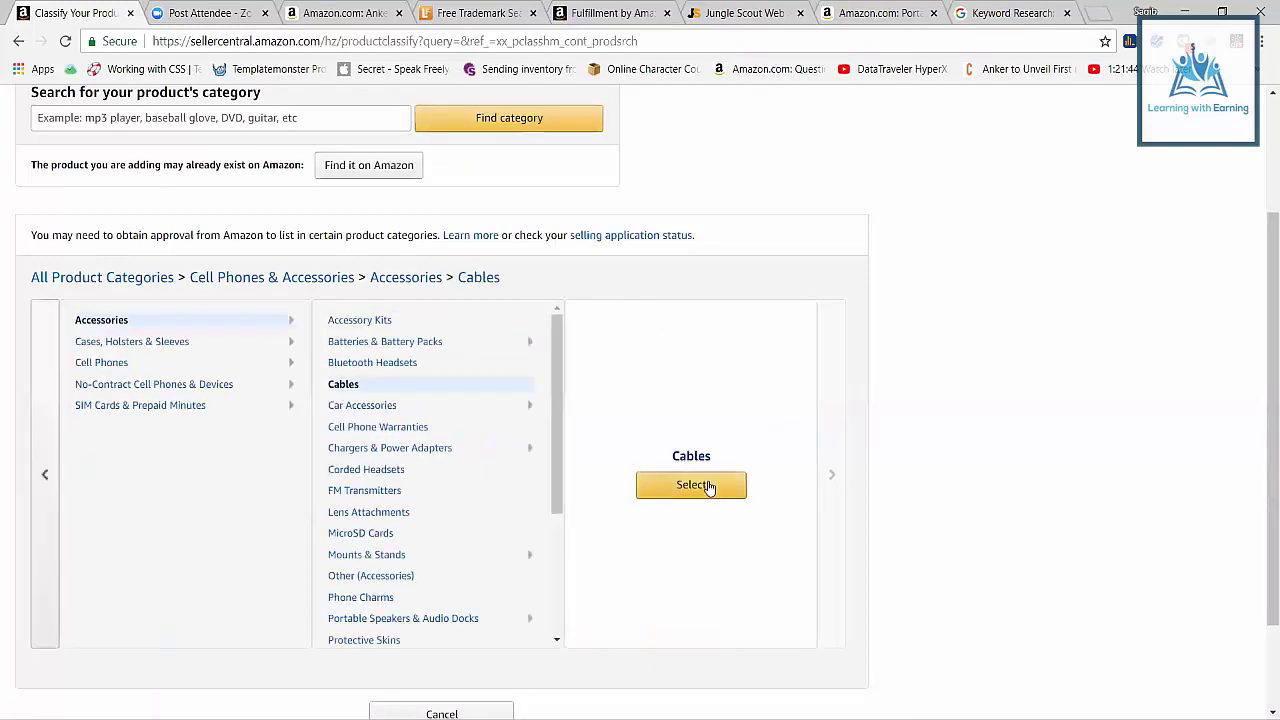
left_click(708, 486)
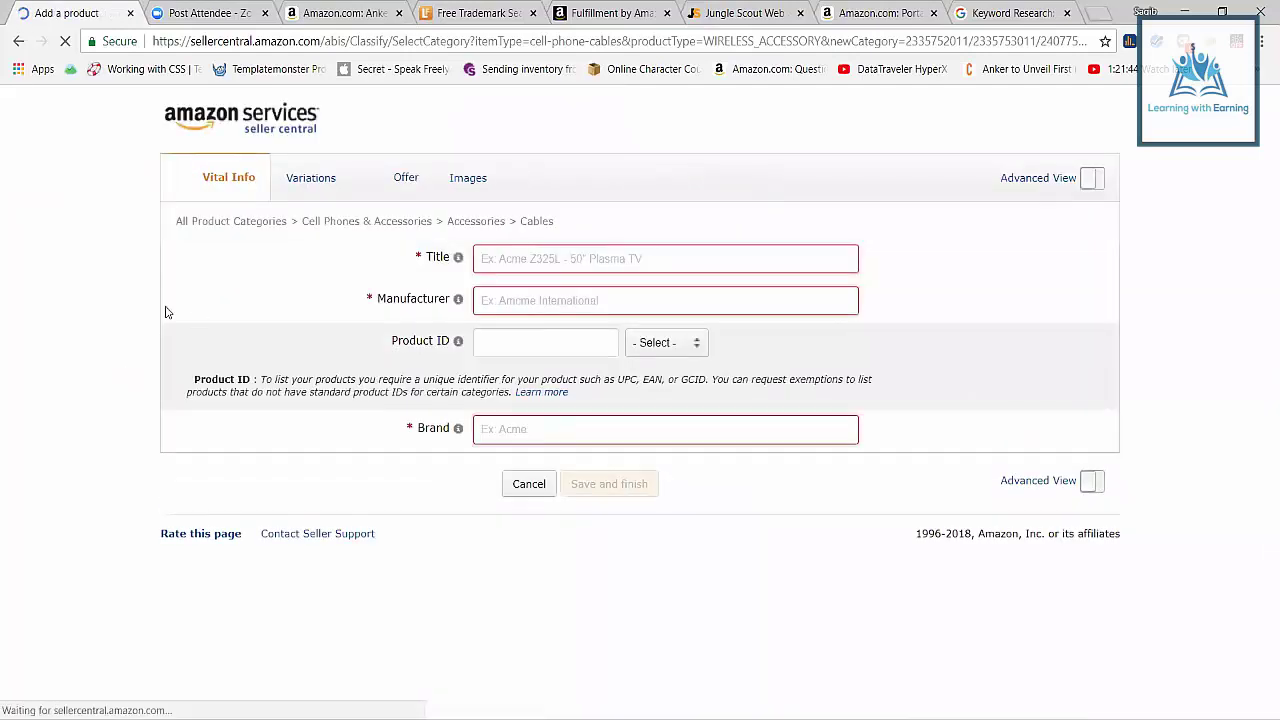
Fill in the listing's title with the full product name copied from the Anker Quick Charge 3.0 39W Dual USB Wall Charger page.
right_click(193, 315)
left_click(365, 287)
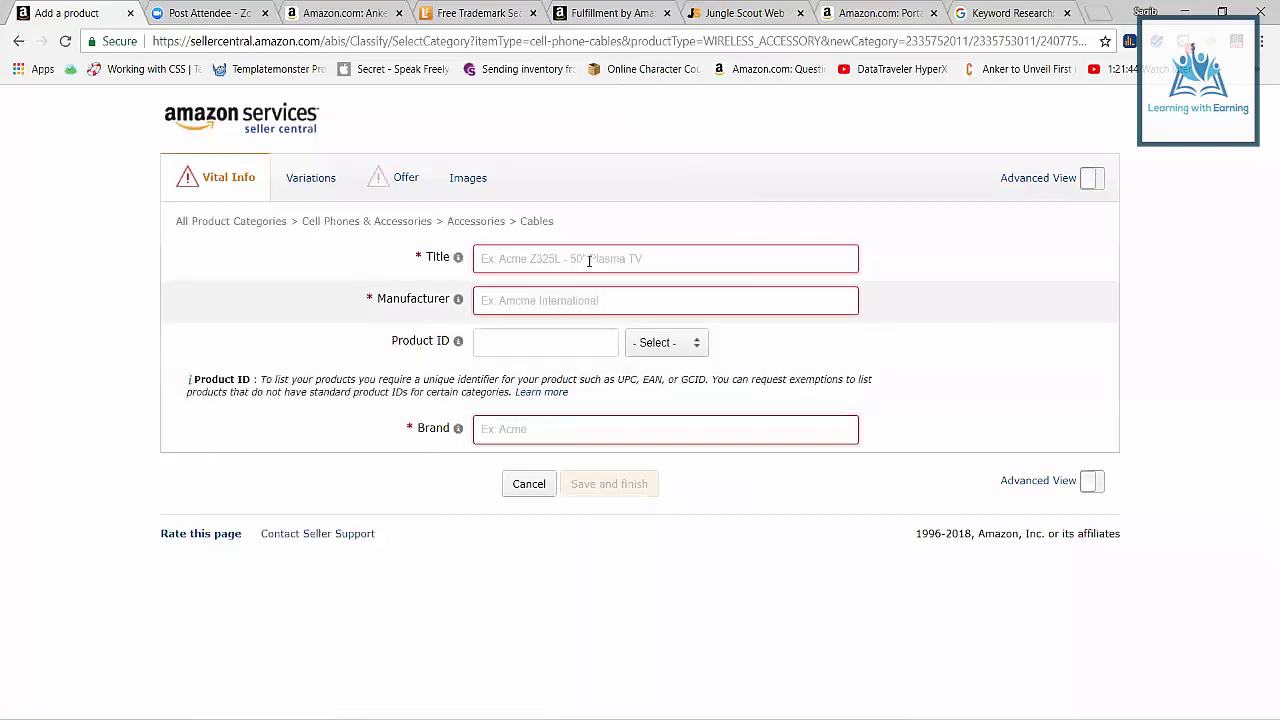
left_click(352, 10)
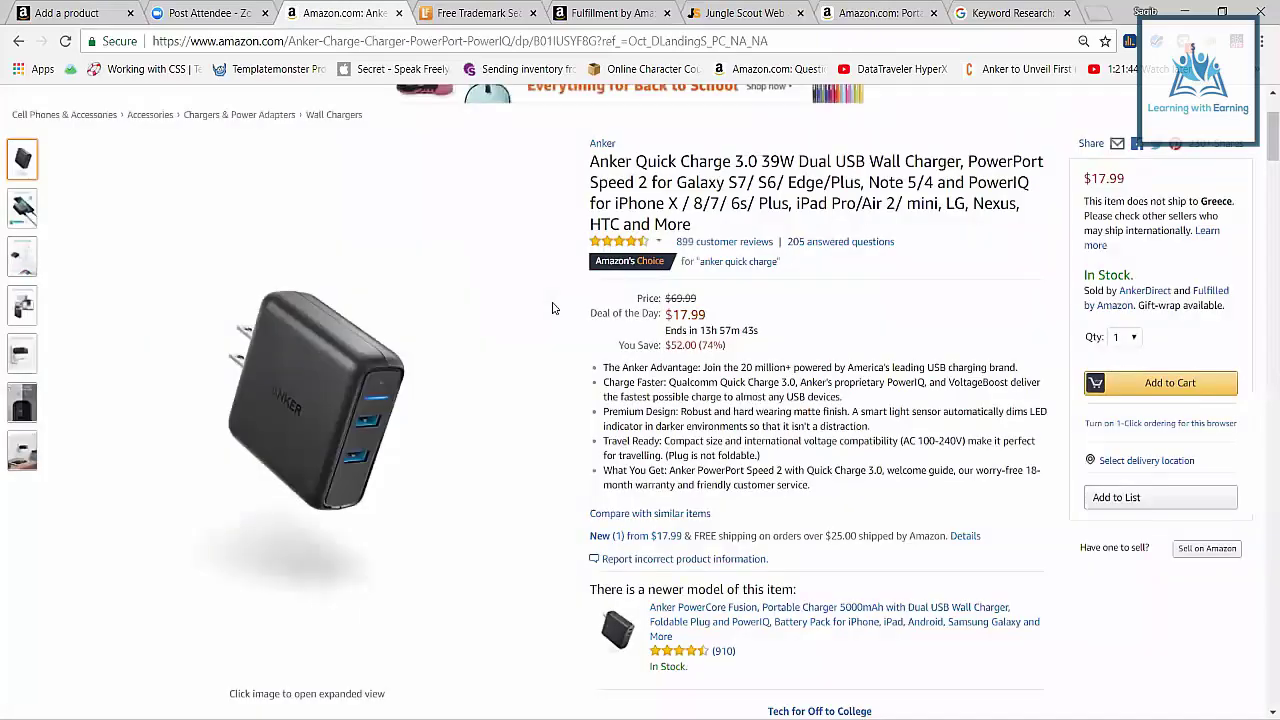
scroll(555, 308, "up", 2)
triple_click(684, 373)
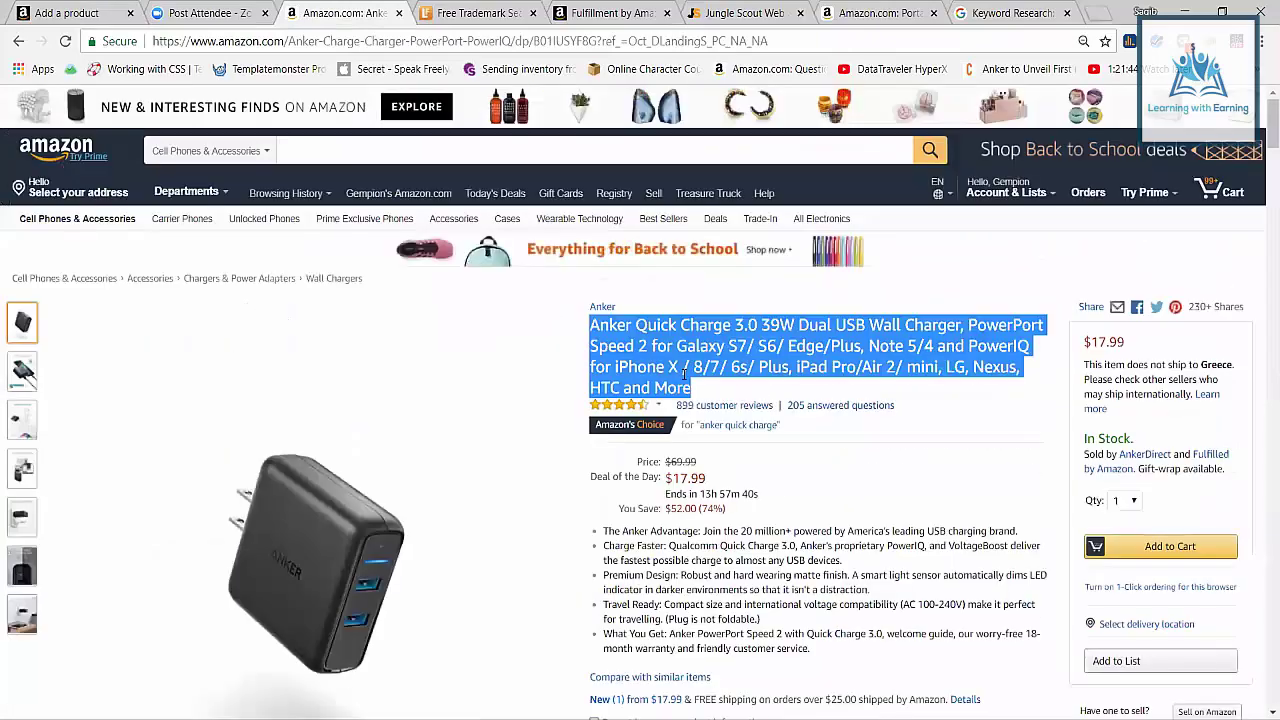
scroll(684, 373, "down", 1)
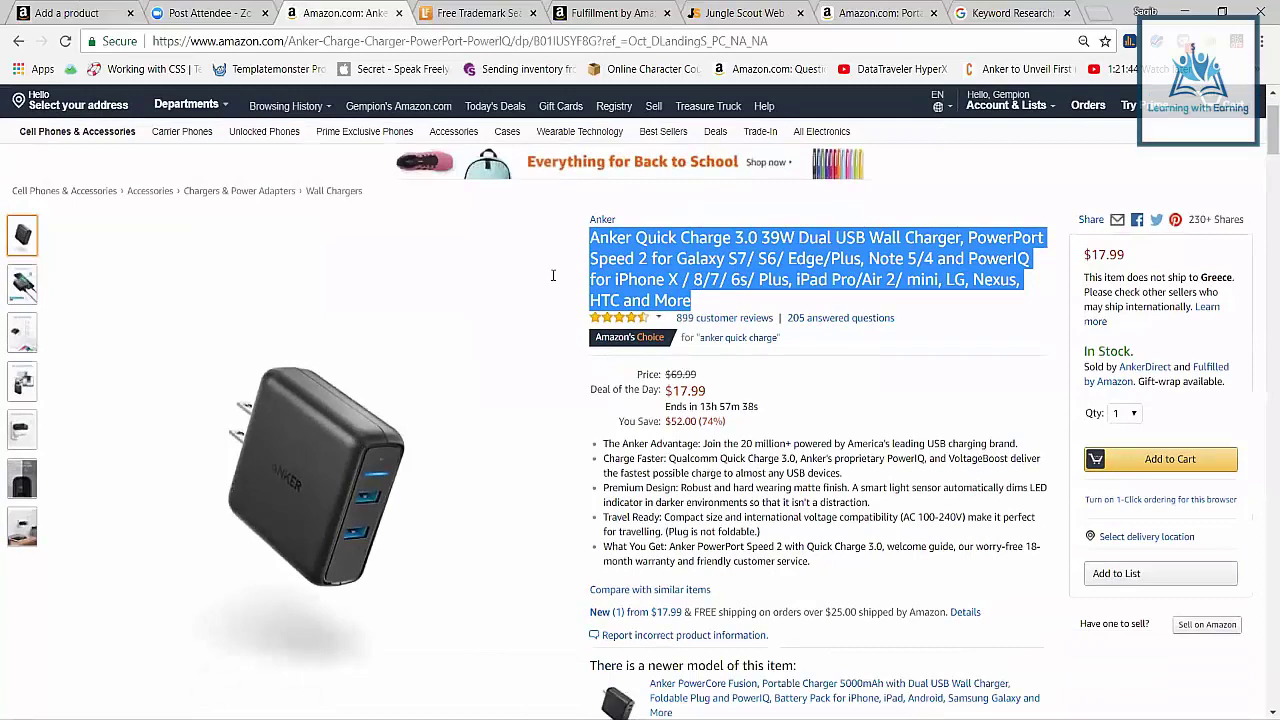
left_click(67, 13)
type("Anker Quick Charge 3.0 39W Dual USB Wall Charger, PowerPort Speed 2 for iPhone X 8/8 Plus, iPad Pro/Air 2/ mini, LG, Nexus, HTC and More")
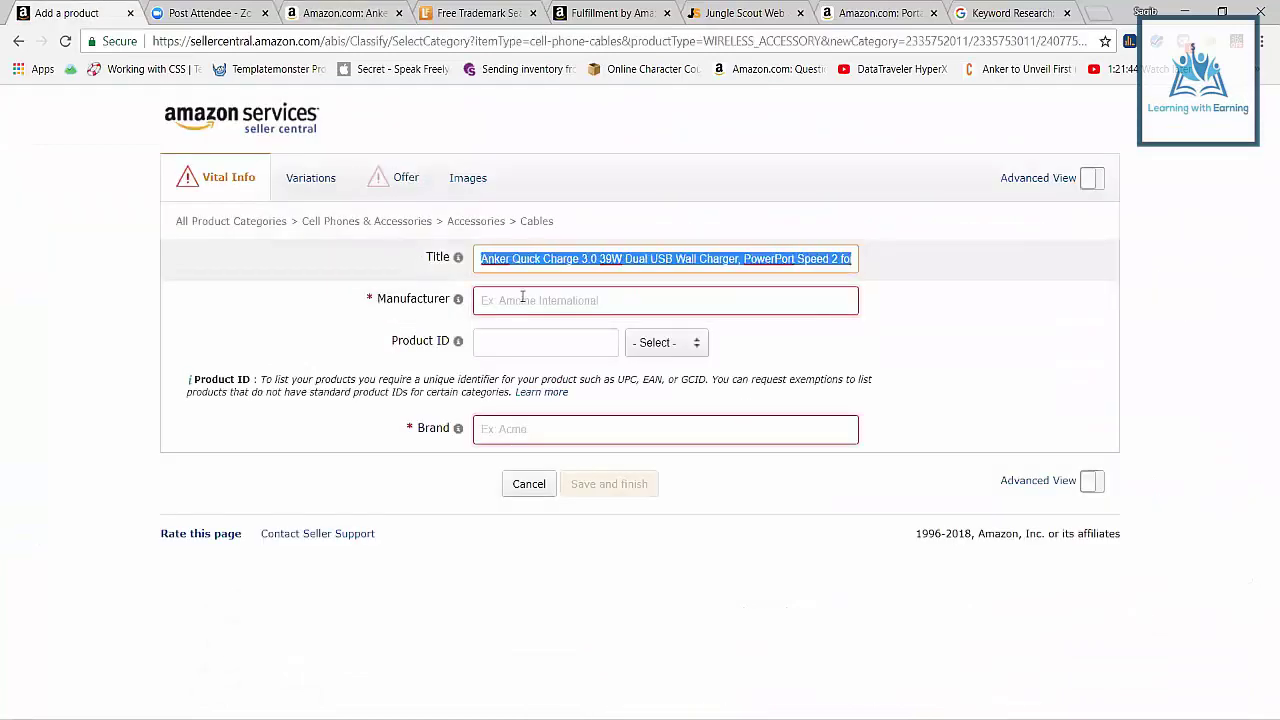
Set both the manufacturer and the brand of the listing to Anker.
key("Tab")
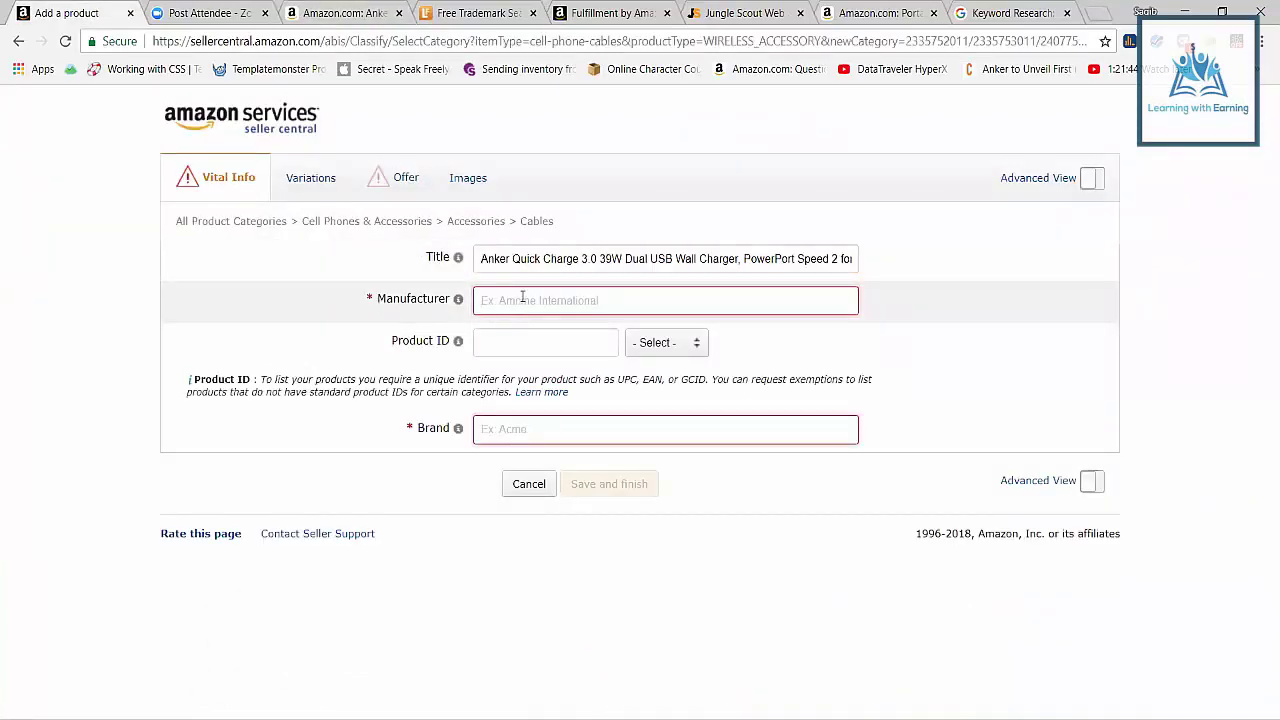
type("Anker")
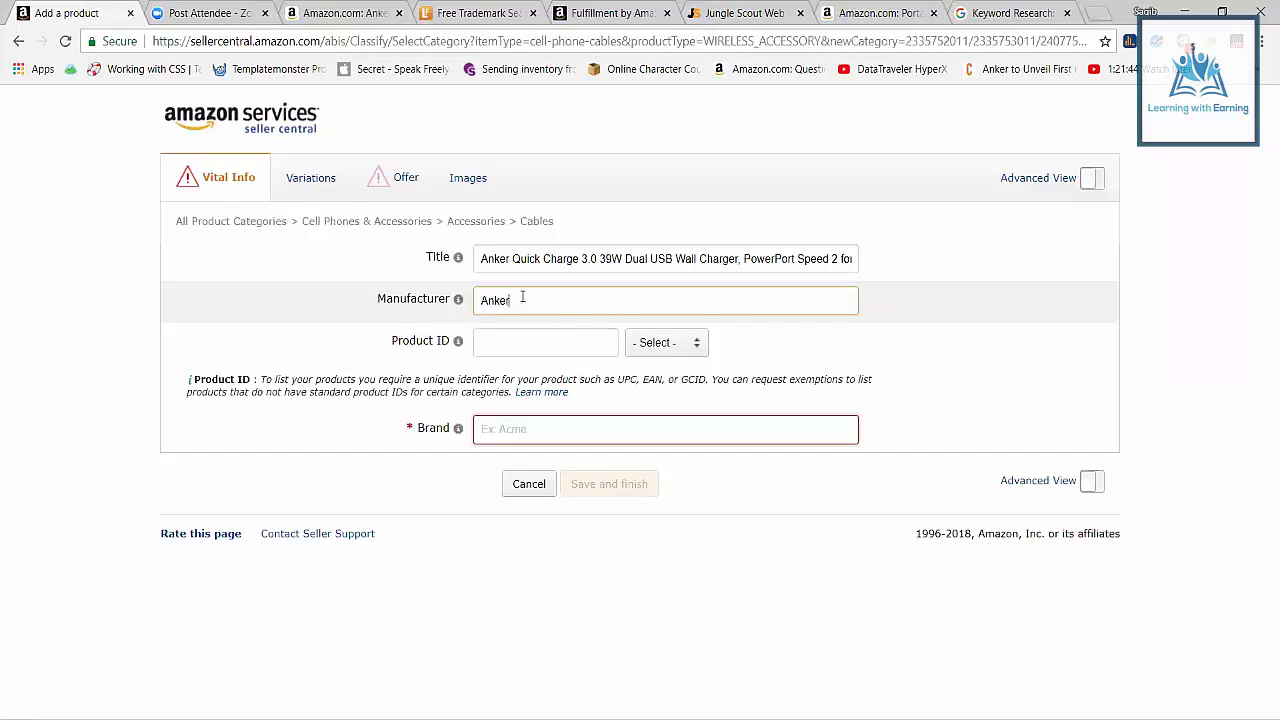
key("ctrl+a")
left_click_drag(528, 304, 453, 305)
key("ctrl+c")
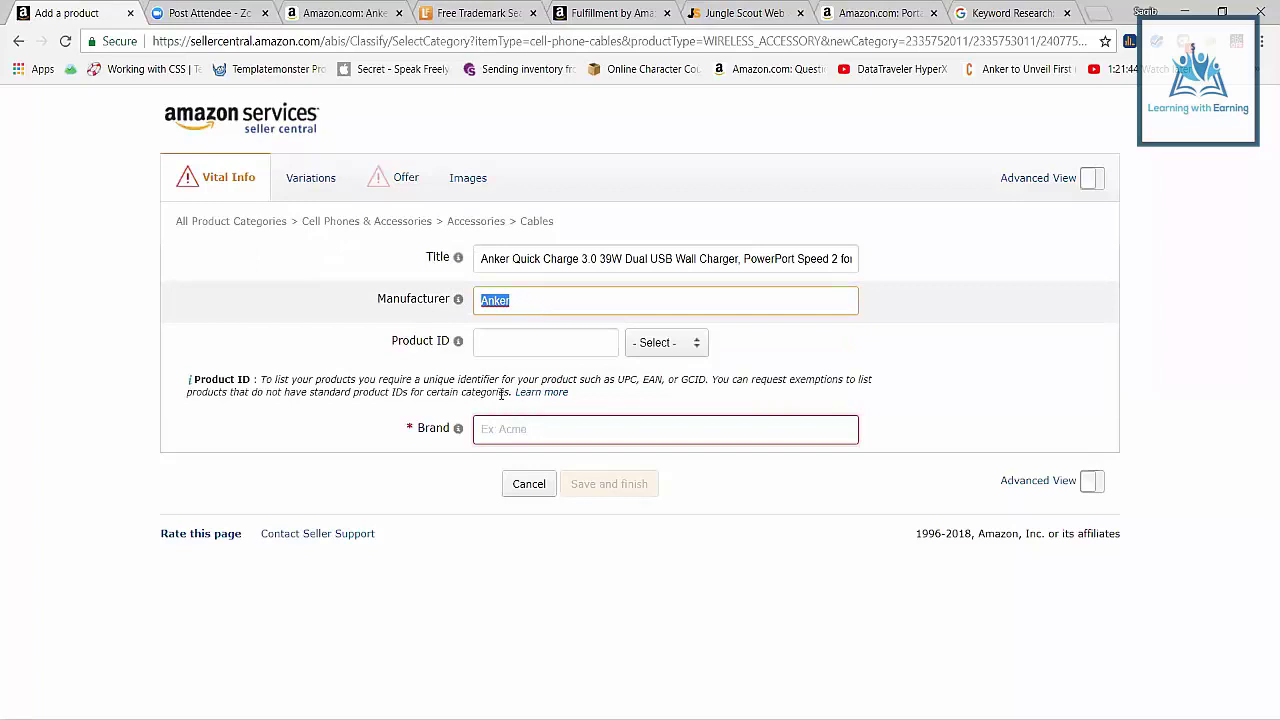
left_click(453, 429)
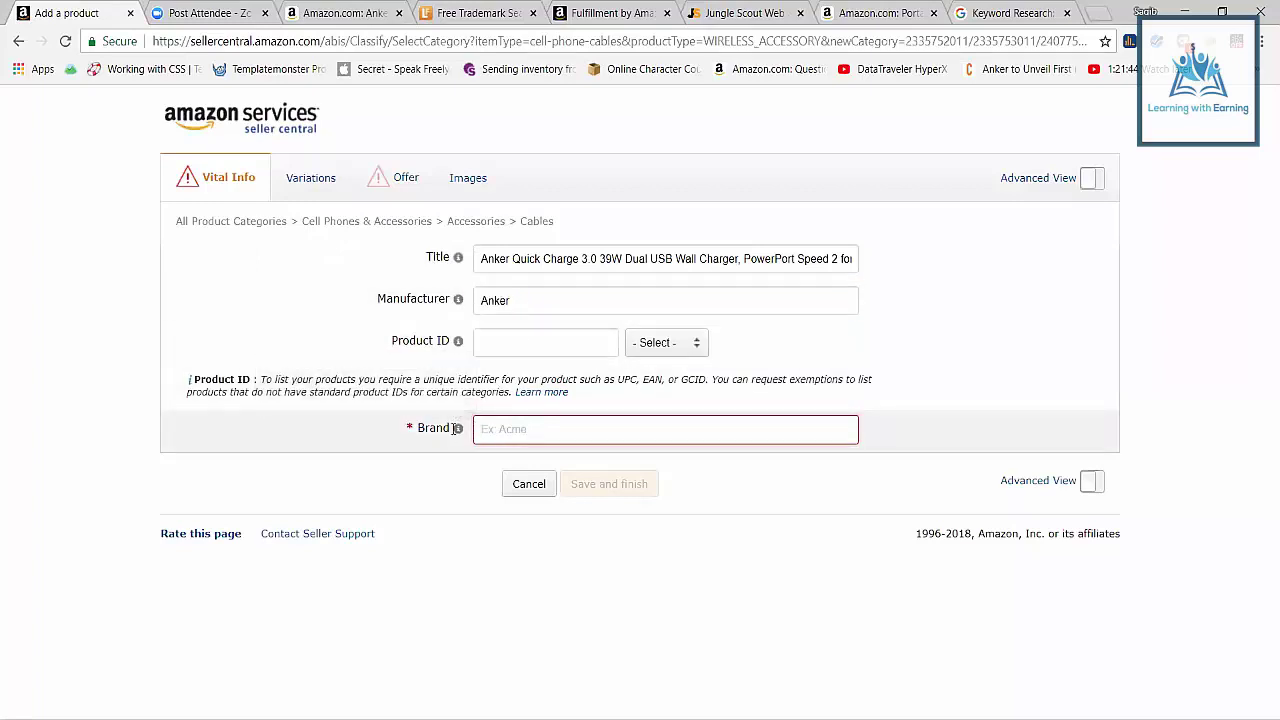
key("ctrl+v")
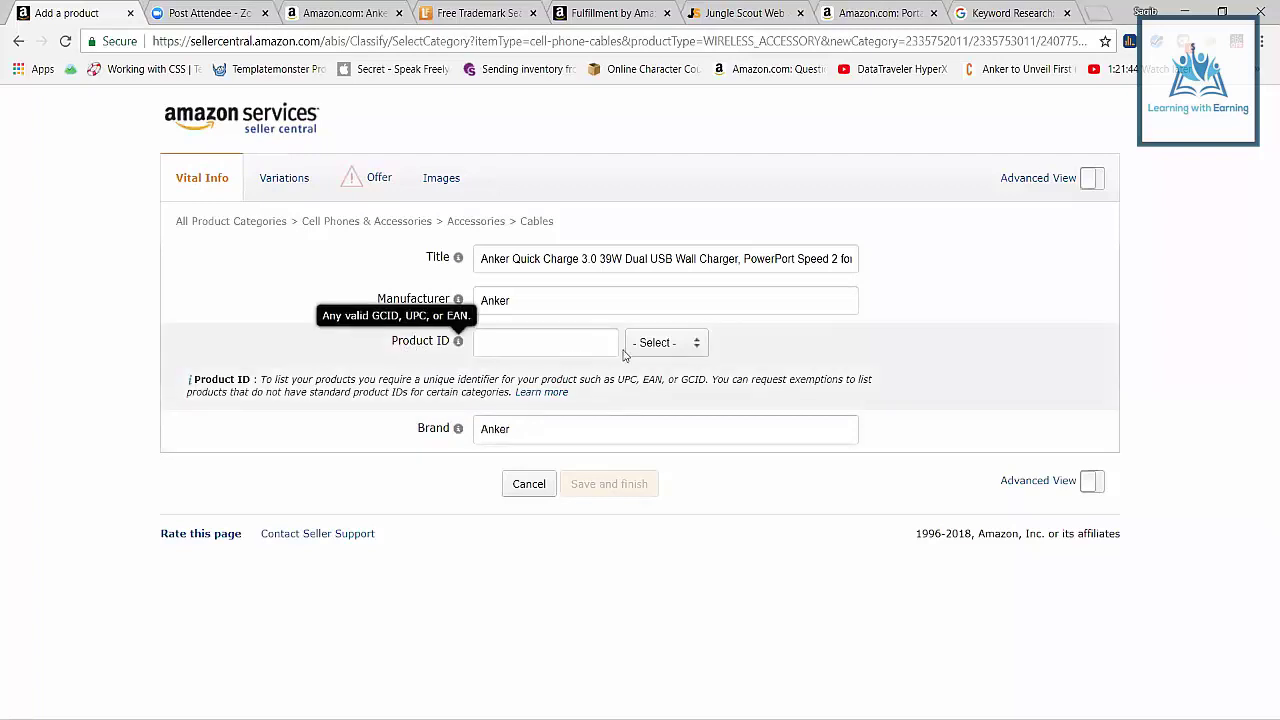
Set the Product ID type to UPC and look through the code list in the UPC.xlsx workbook in Excel.
left_click(682, 346)
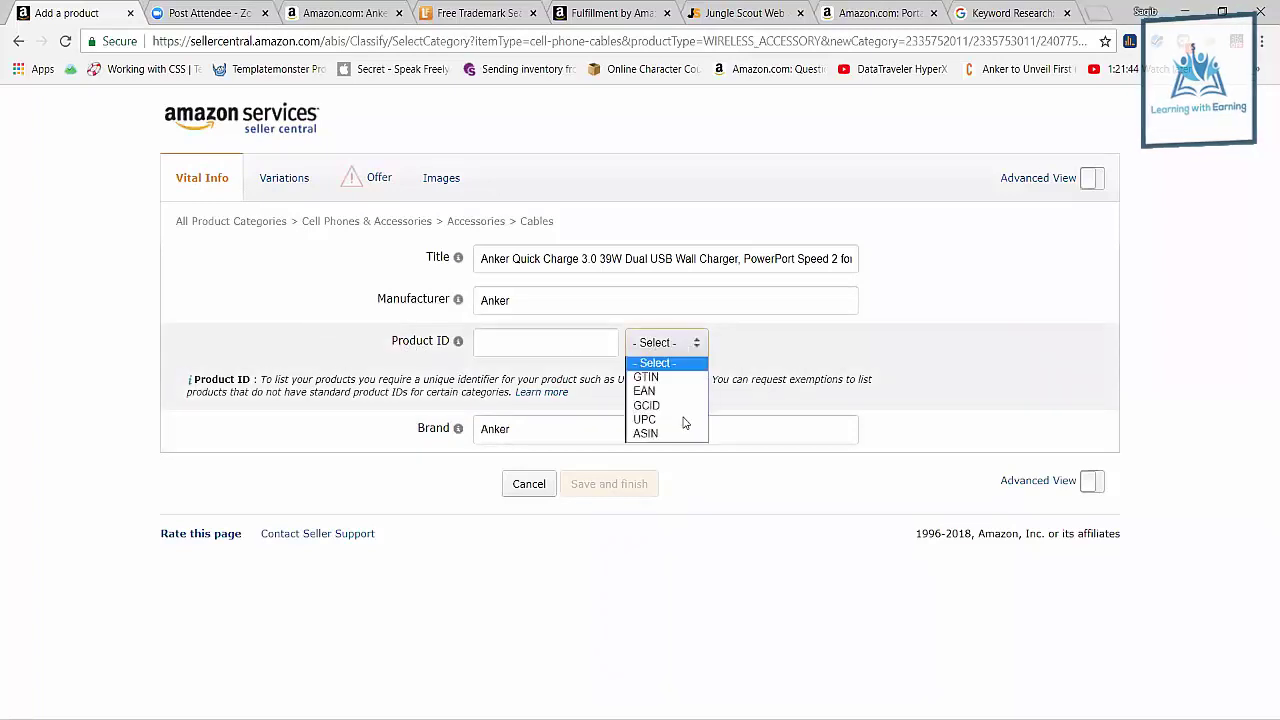
left_click(684, 419)
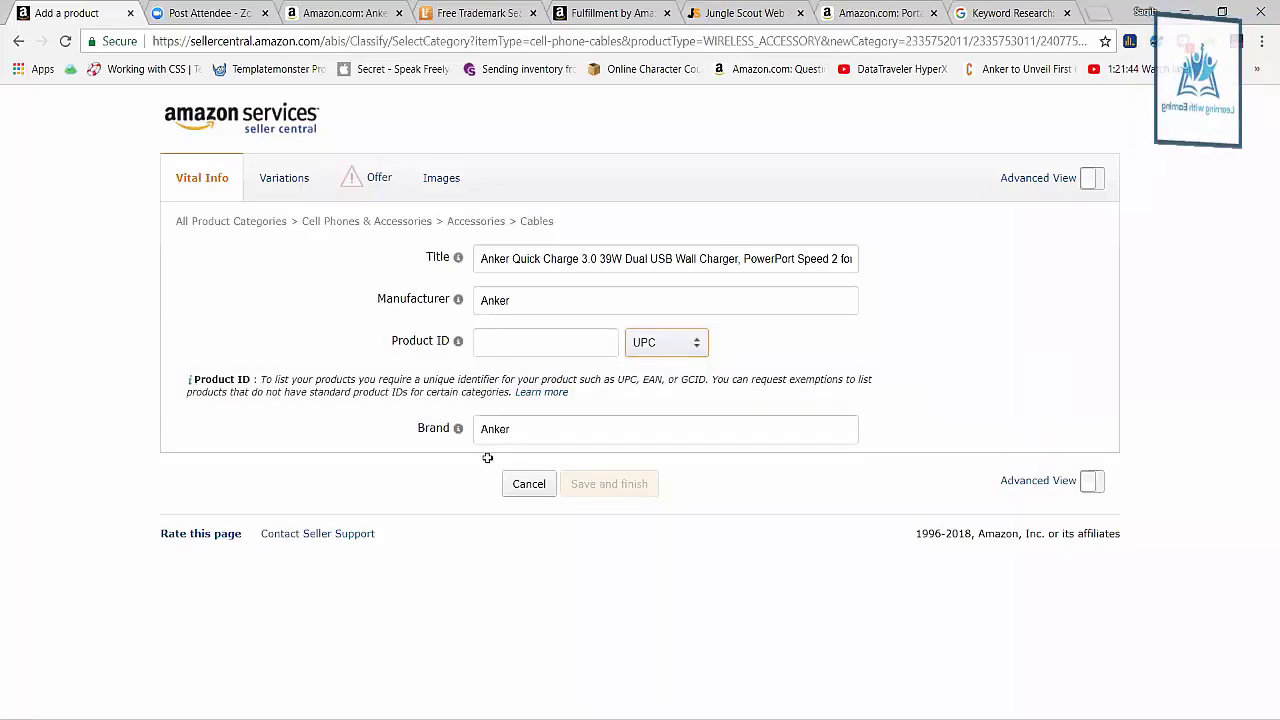
key("alt+Tab")
scroll(353, 575, "up", 16)
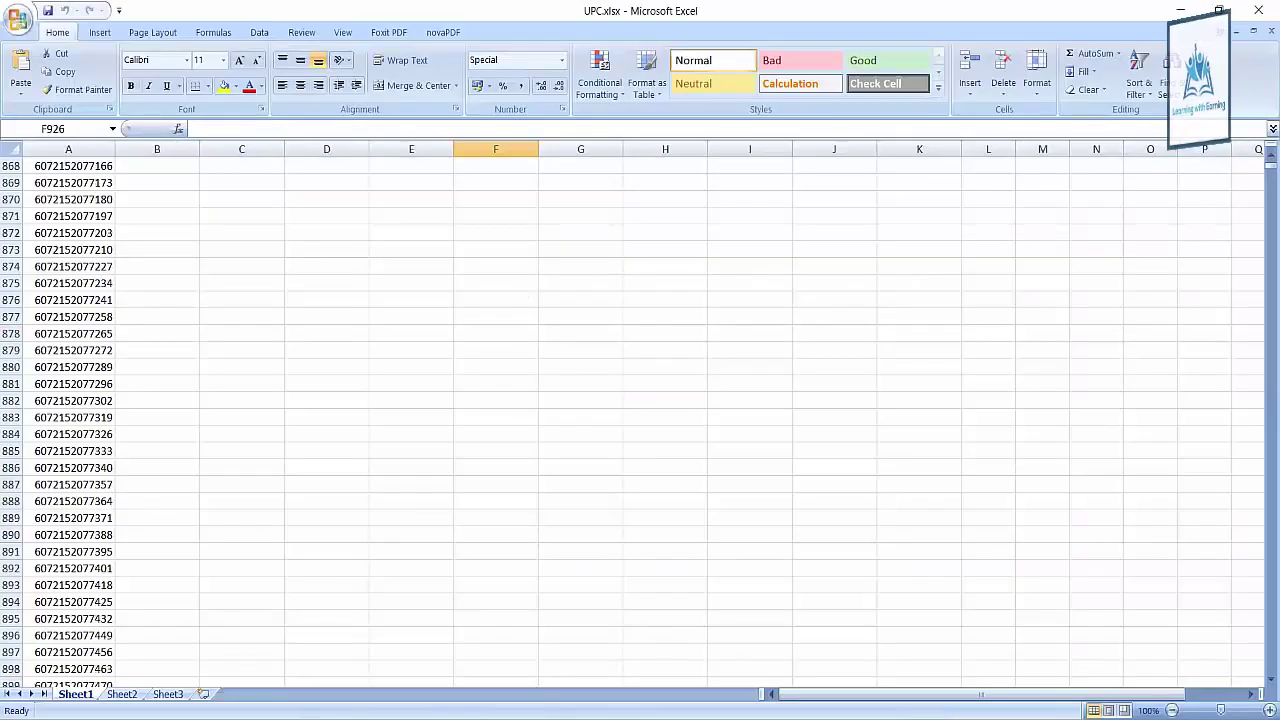
scroll(353, 575, "down", 9)
key("alt+Tab")
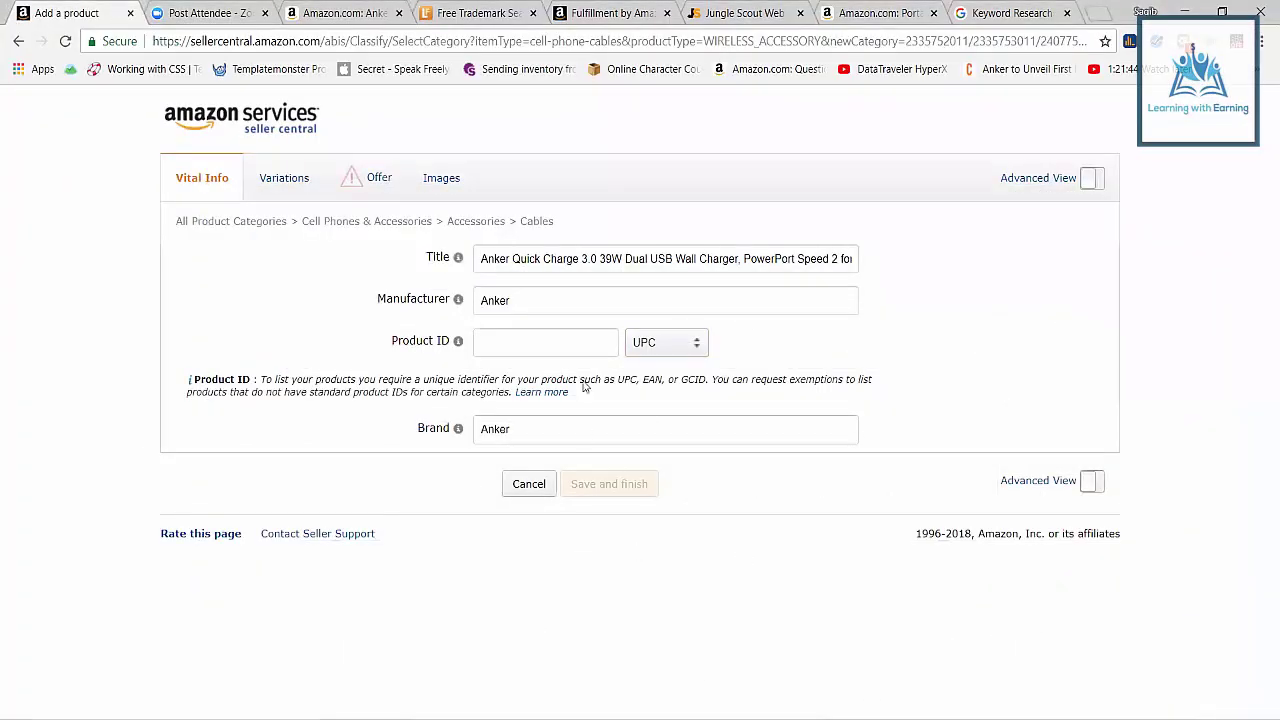
Bring up the Product ID validity note and examine what it says about GS1 registration.
left_click(537, 340)
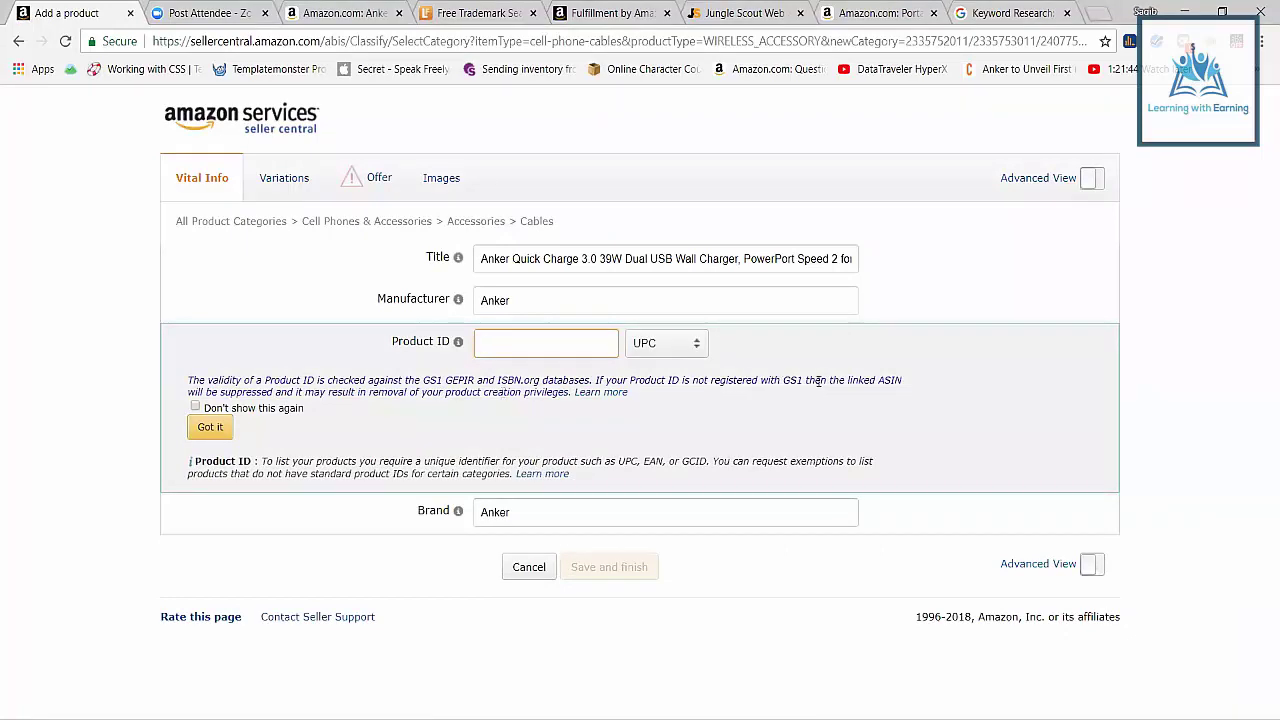
left_click_drag(783, 380, 810, 381)
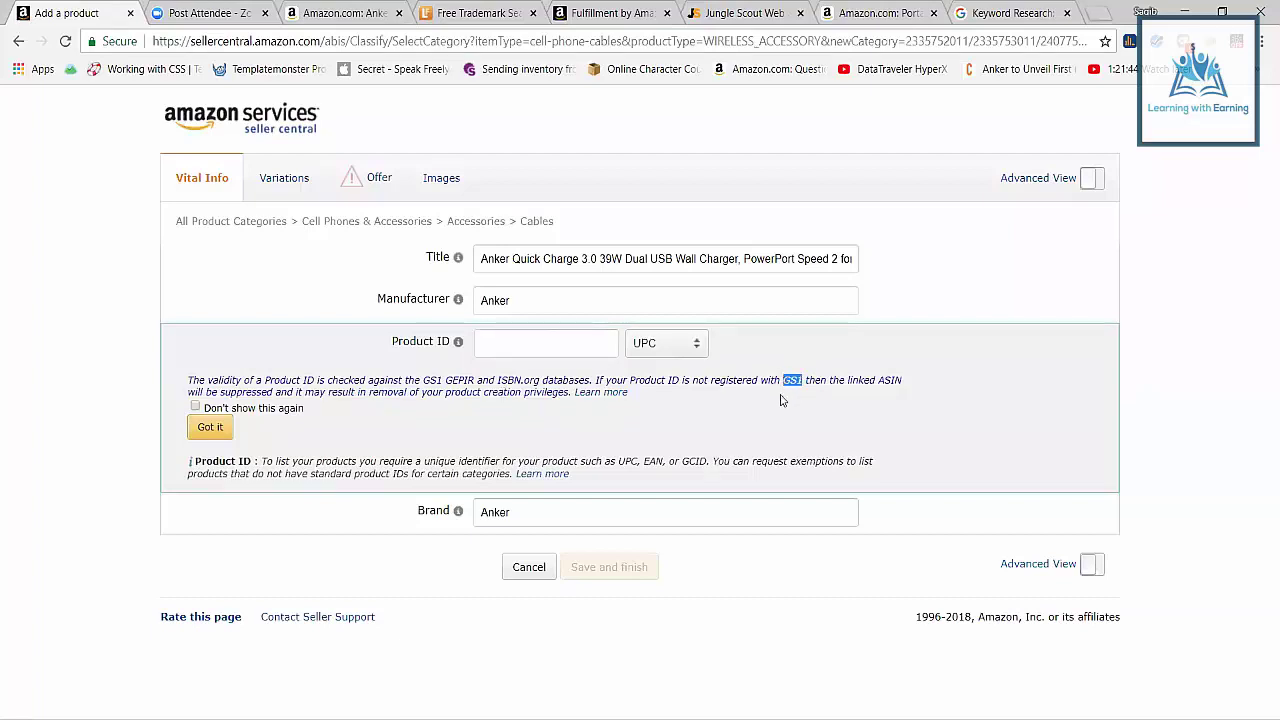
left_click(791, 380)
left_click(575, 349)
left_click(578, 354)
Set the listing's variation theme to Color.
left_click(284, 180)
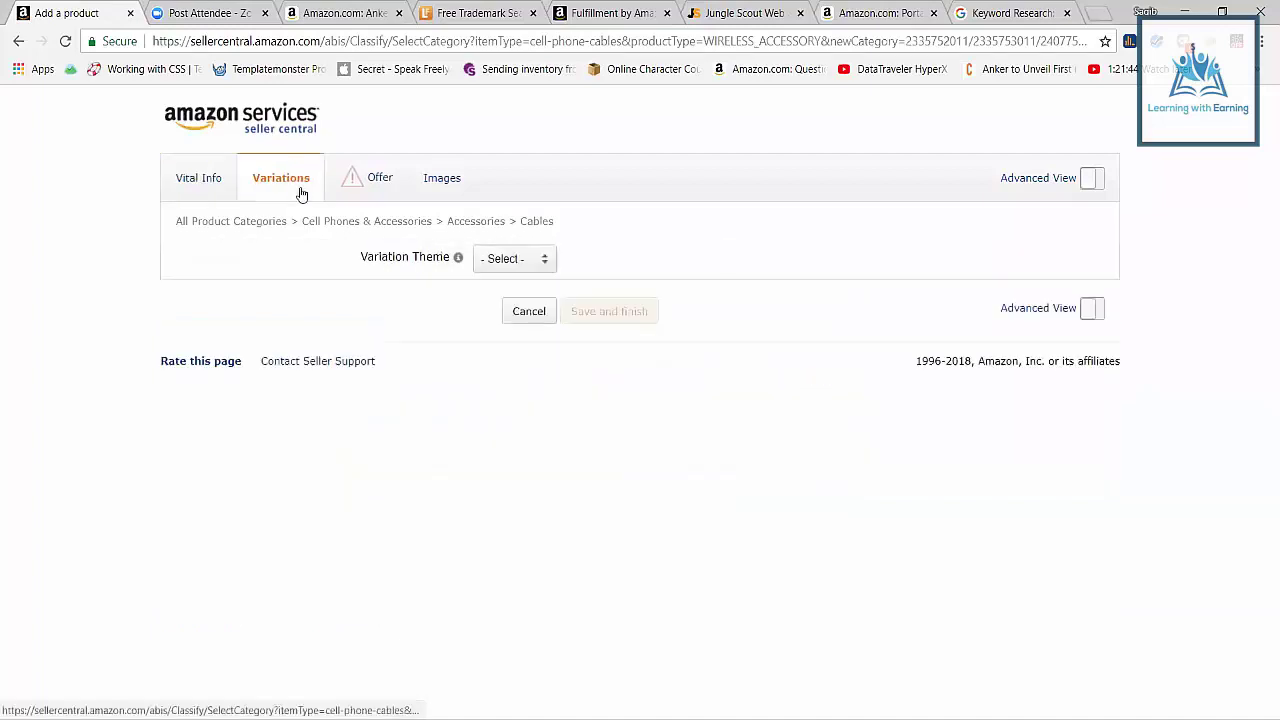
left_click(510, 260)
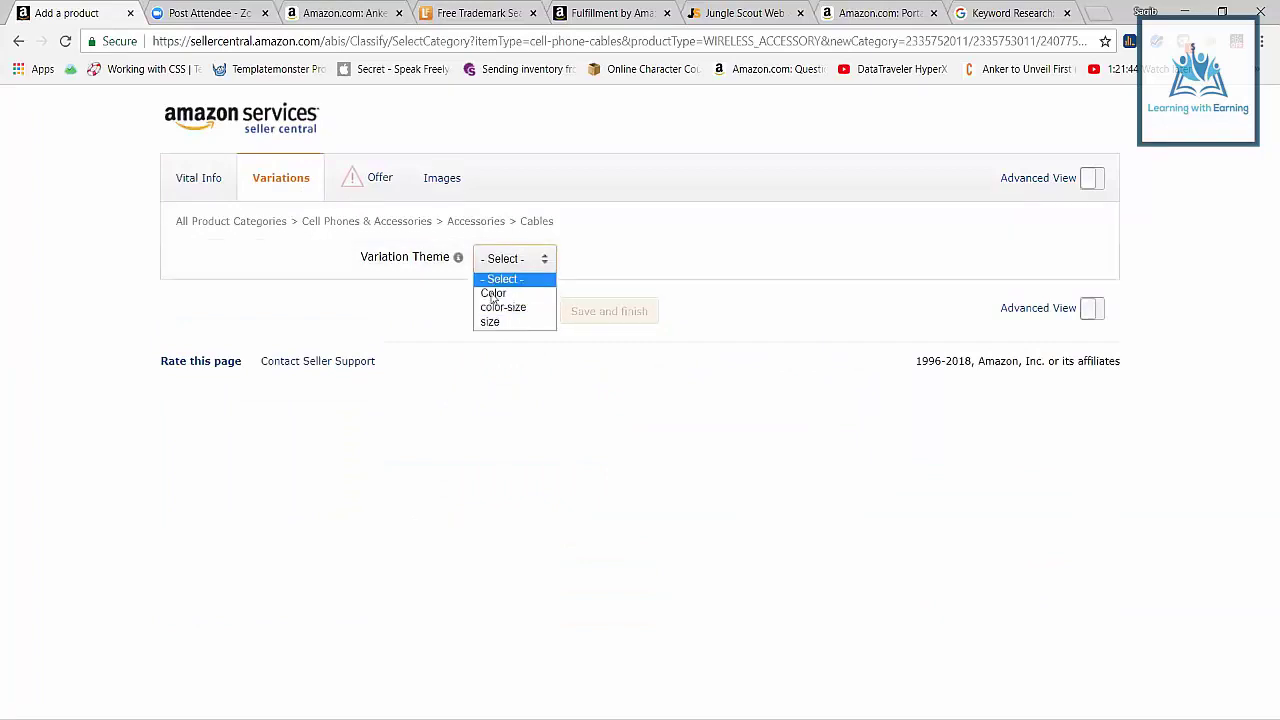
left_click(494, 293)
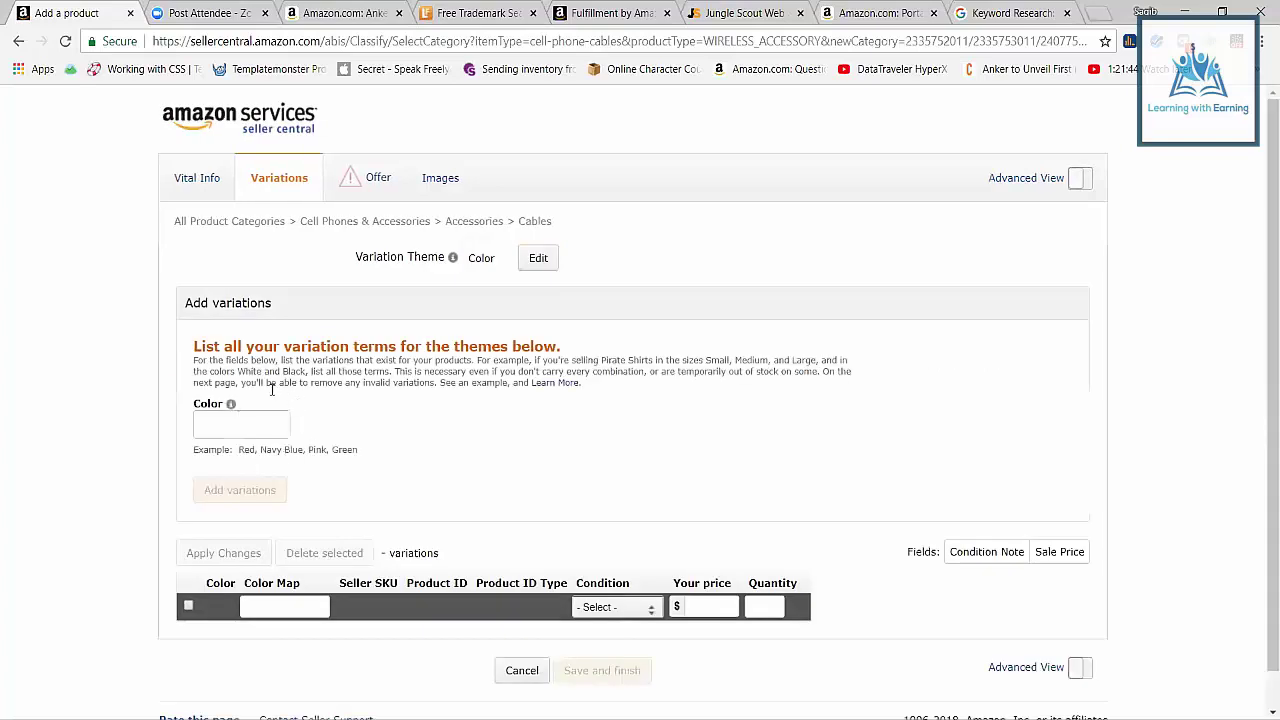
Add two color variations named "Whte" and "Back" to the listing.
scroll(265, 387, "down", 1)
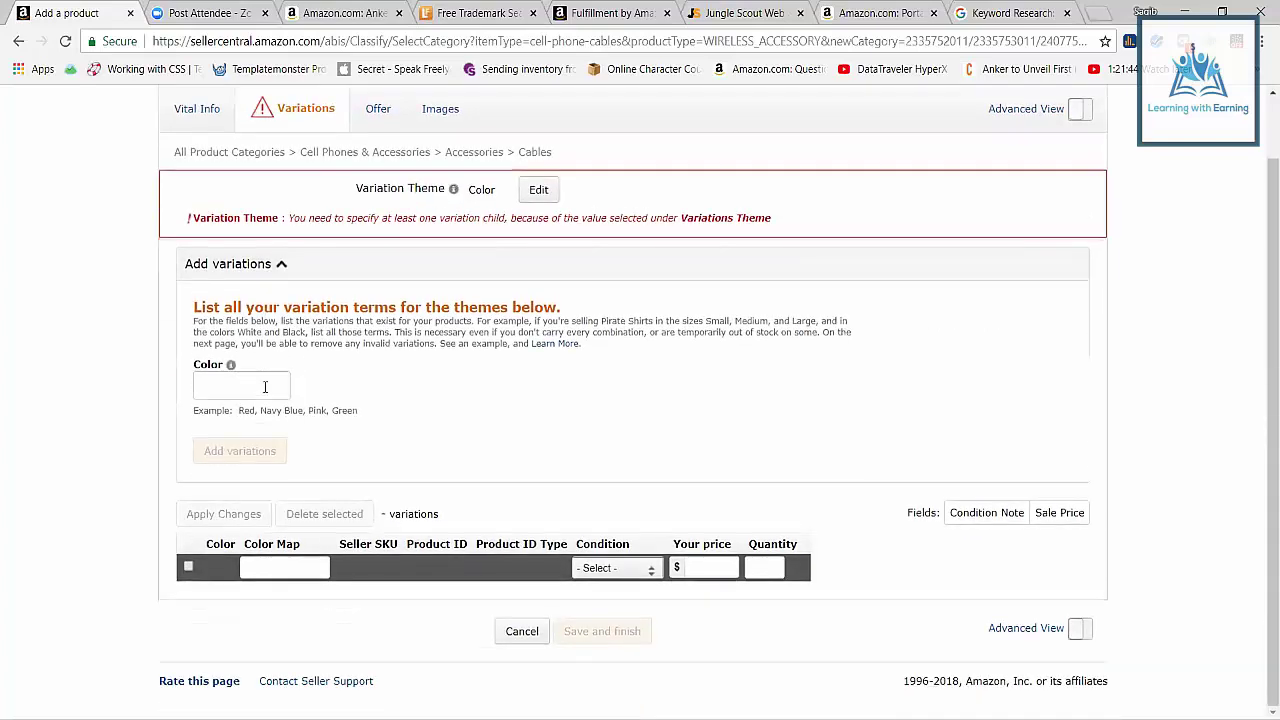
left_click(265, 387)
type("Whte")
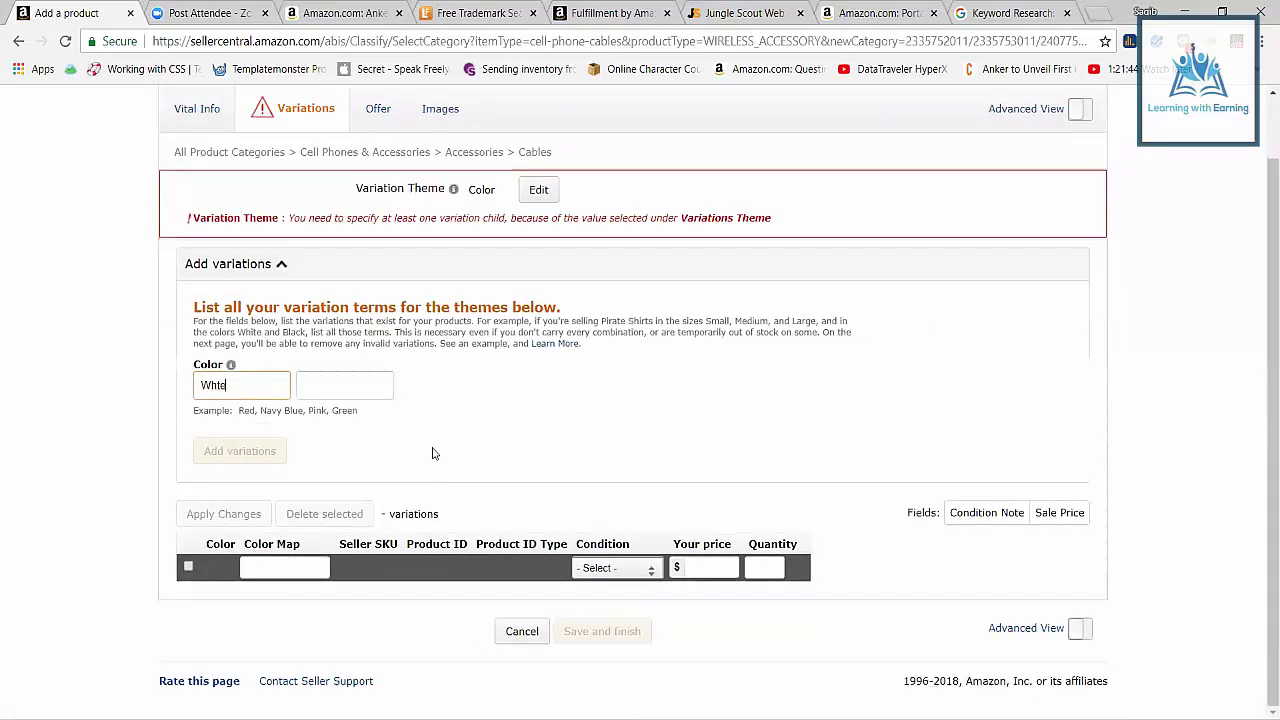
type("Back")
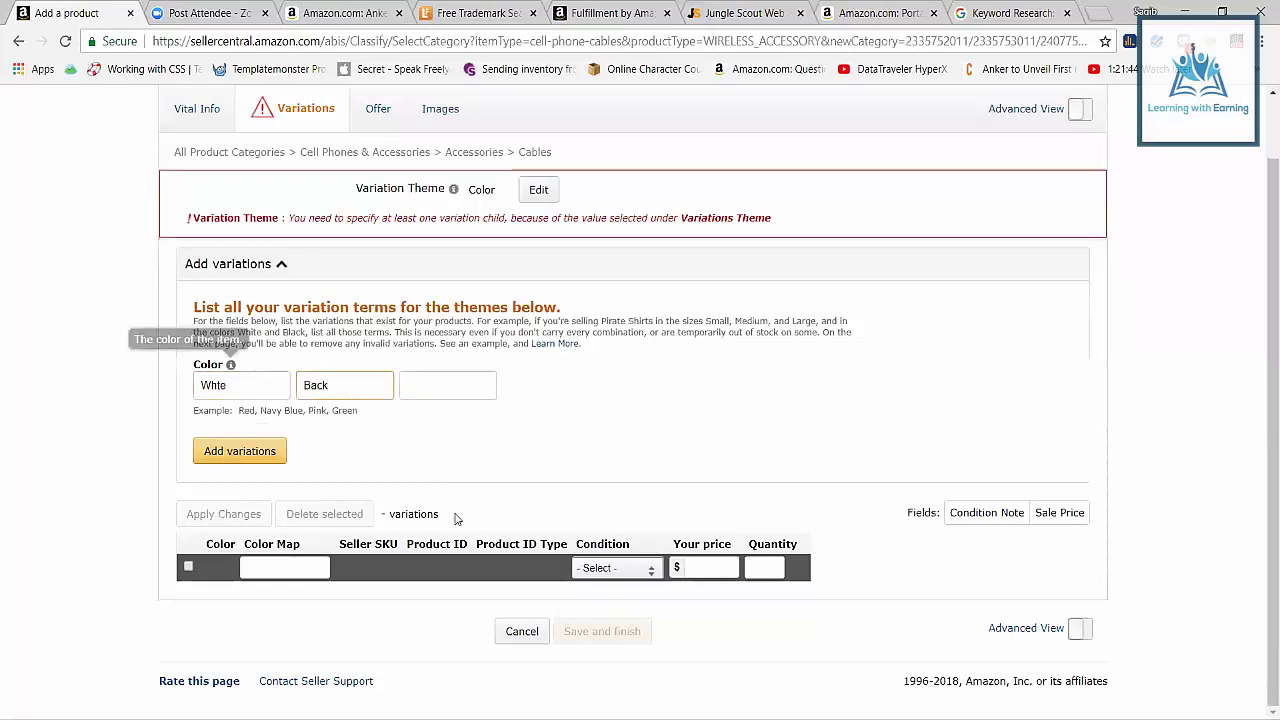
left_click(240, 451)
Set the product ID type of the "Whte" variation to UPC.
scroll(548, 622, "down", 1)
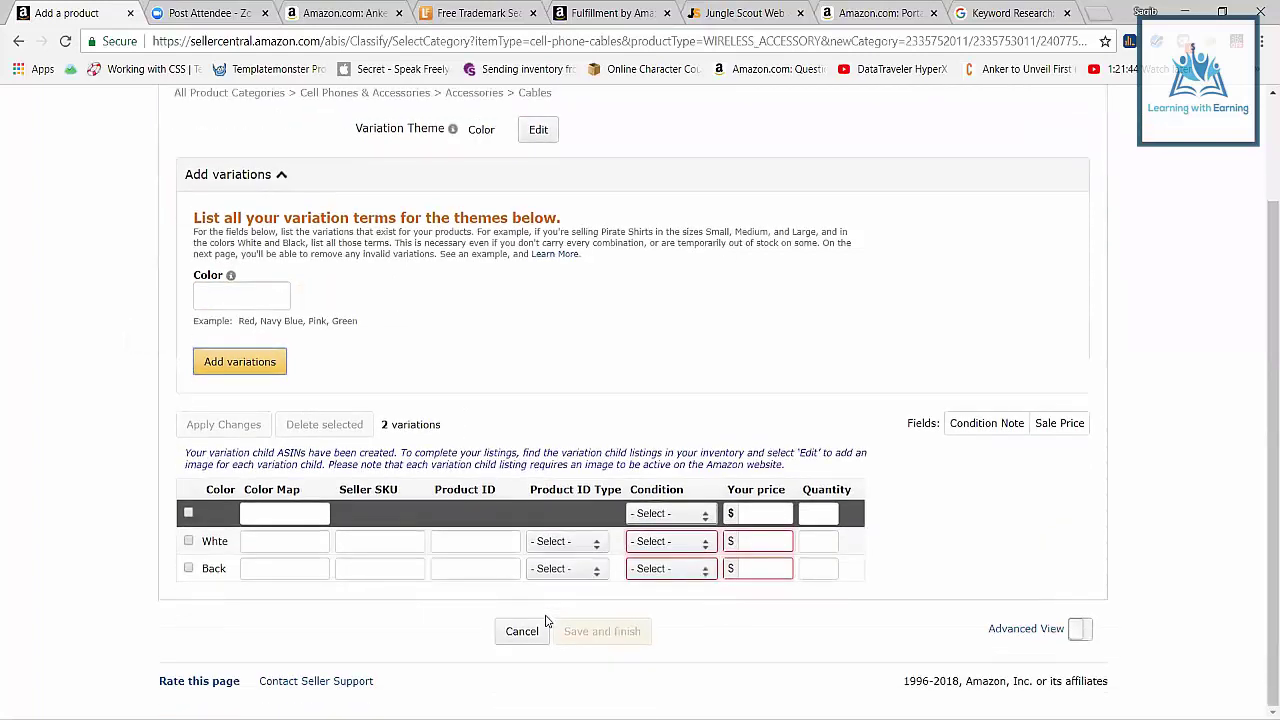
left_click(560, 543)
left_click(552, 612)
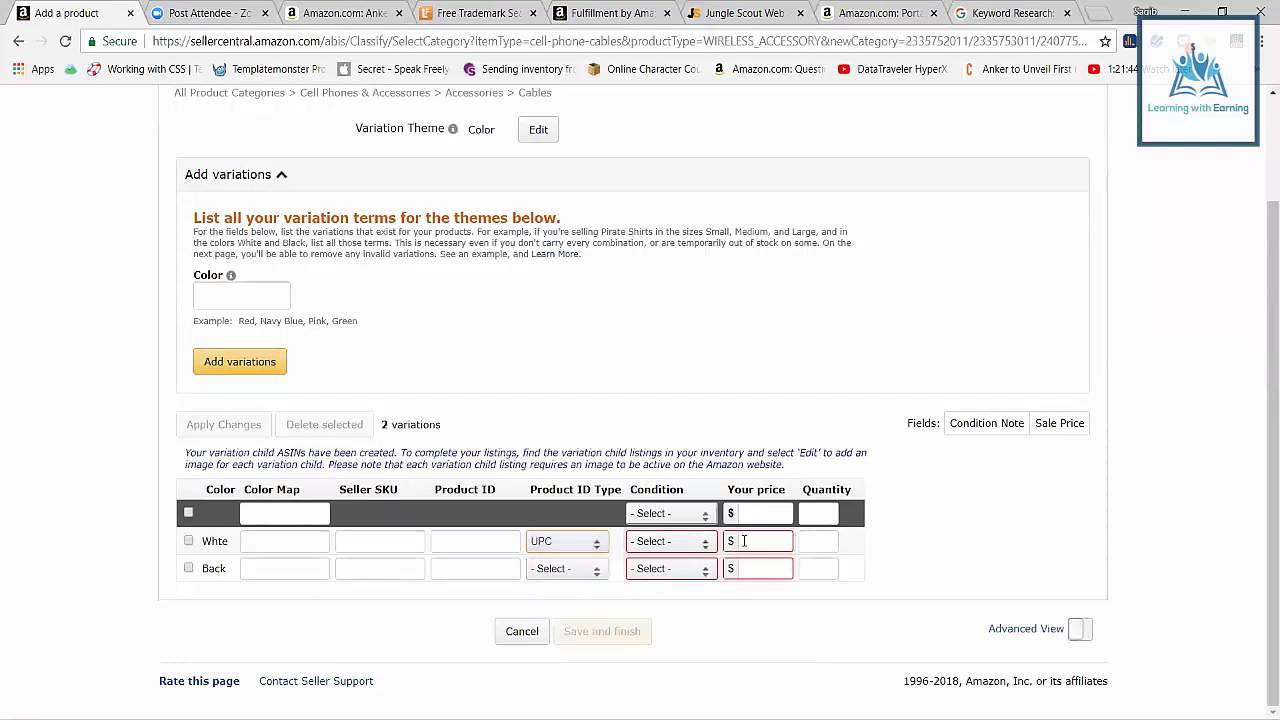
Set the "Back" variation's product ID type to UPC and the condition of both color variations to New.
left_click(565, 568)
left_click(552, 639)
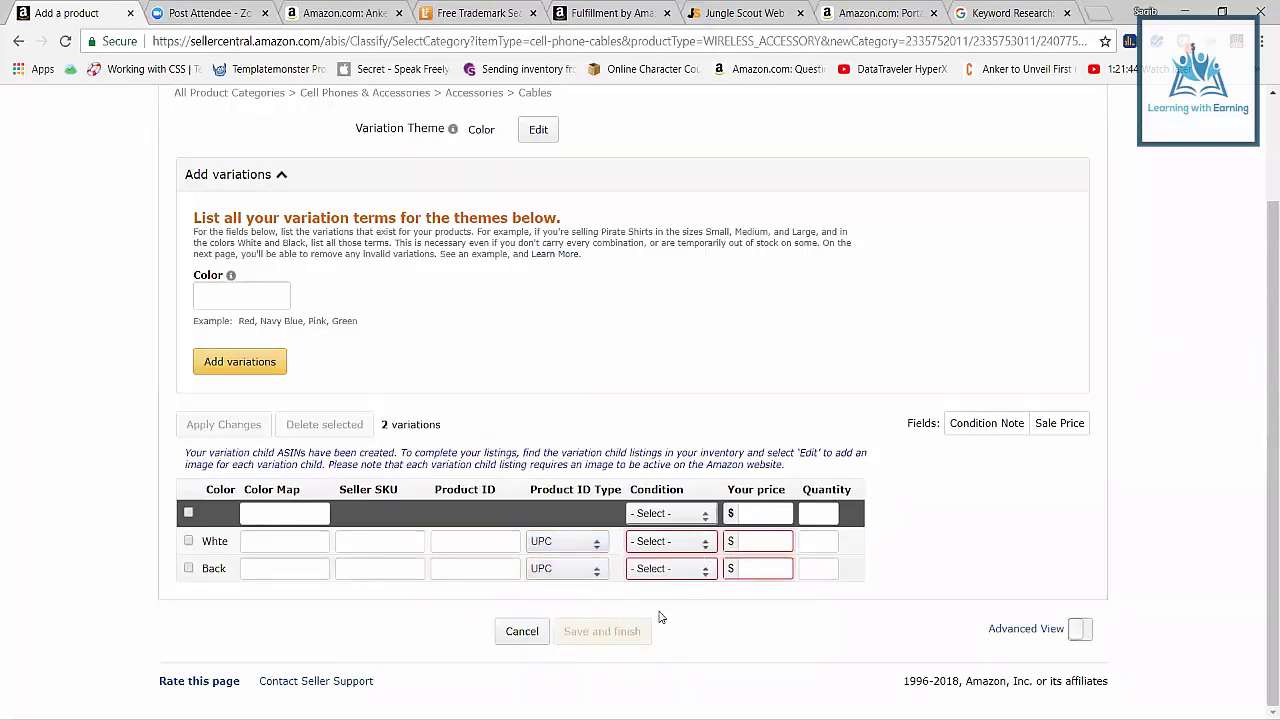
left_click(668, 541)
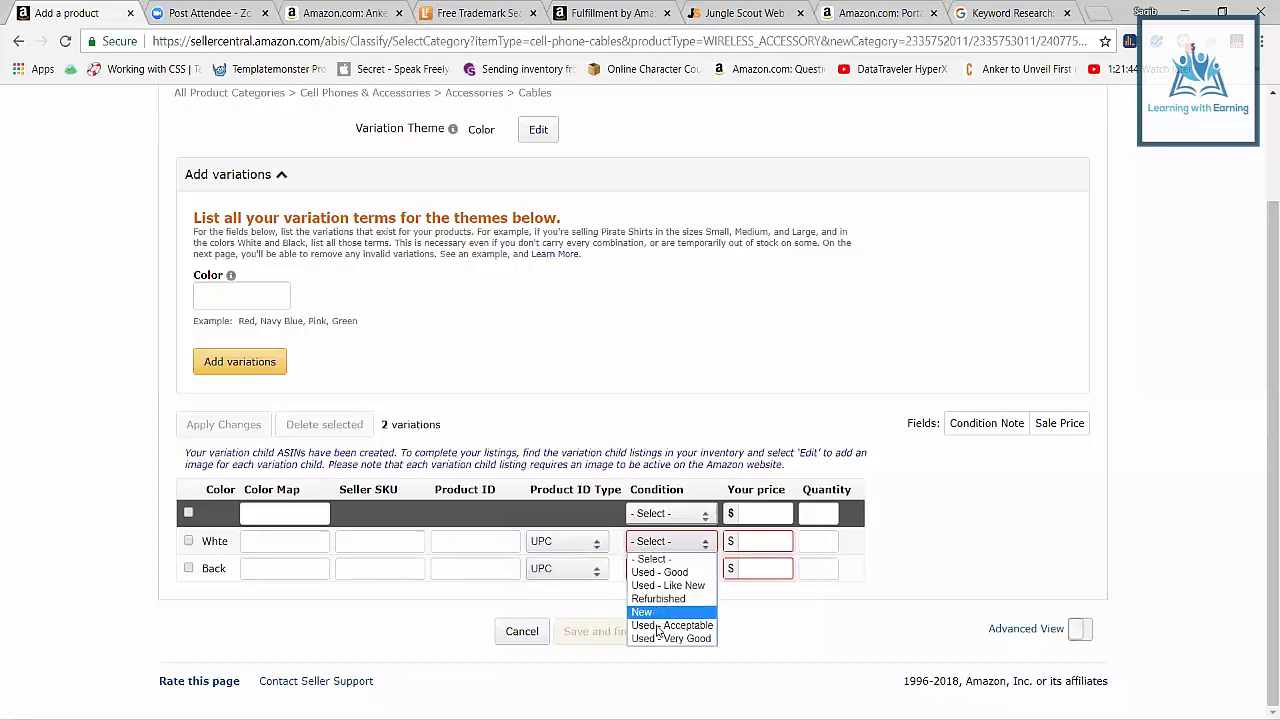
left_click(660, 612)
left_click(668, 568)
key("Down")
key("Down")
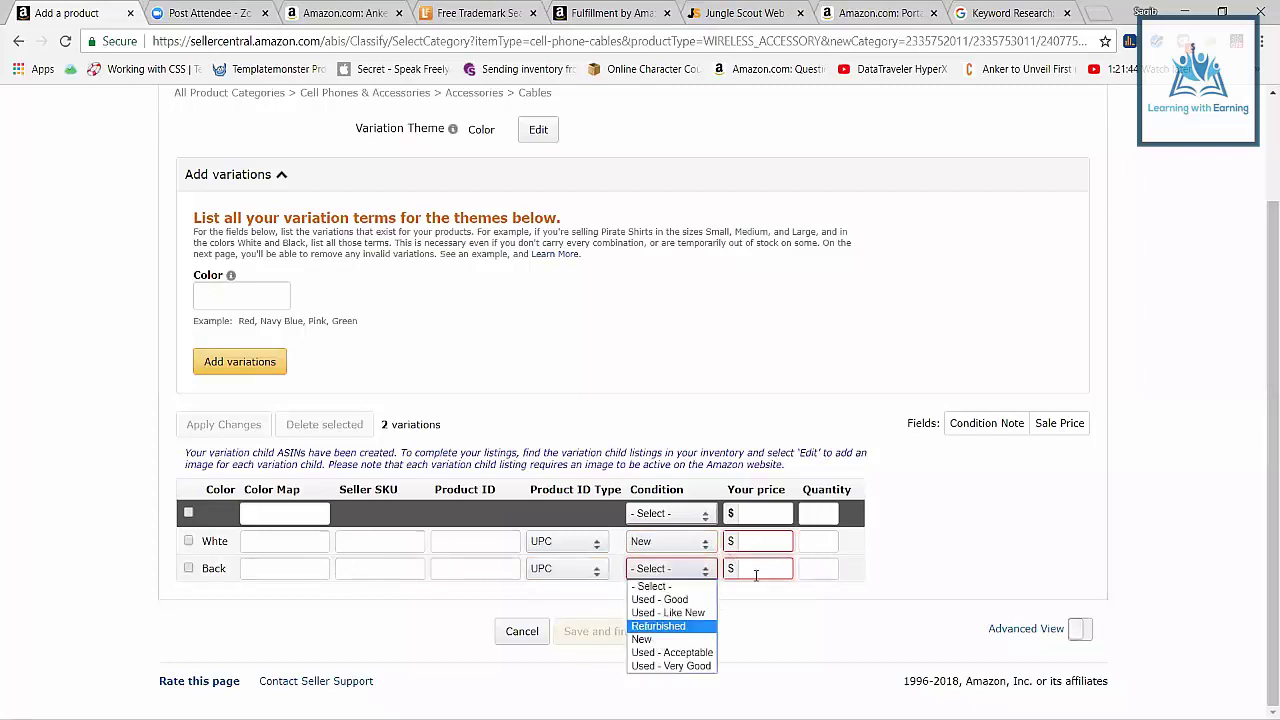
key("Return")
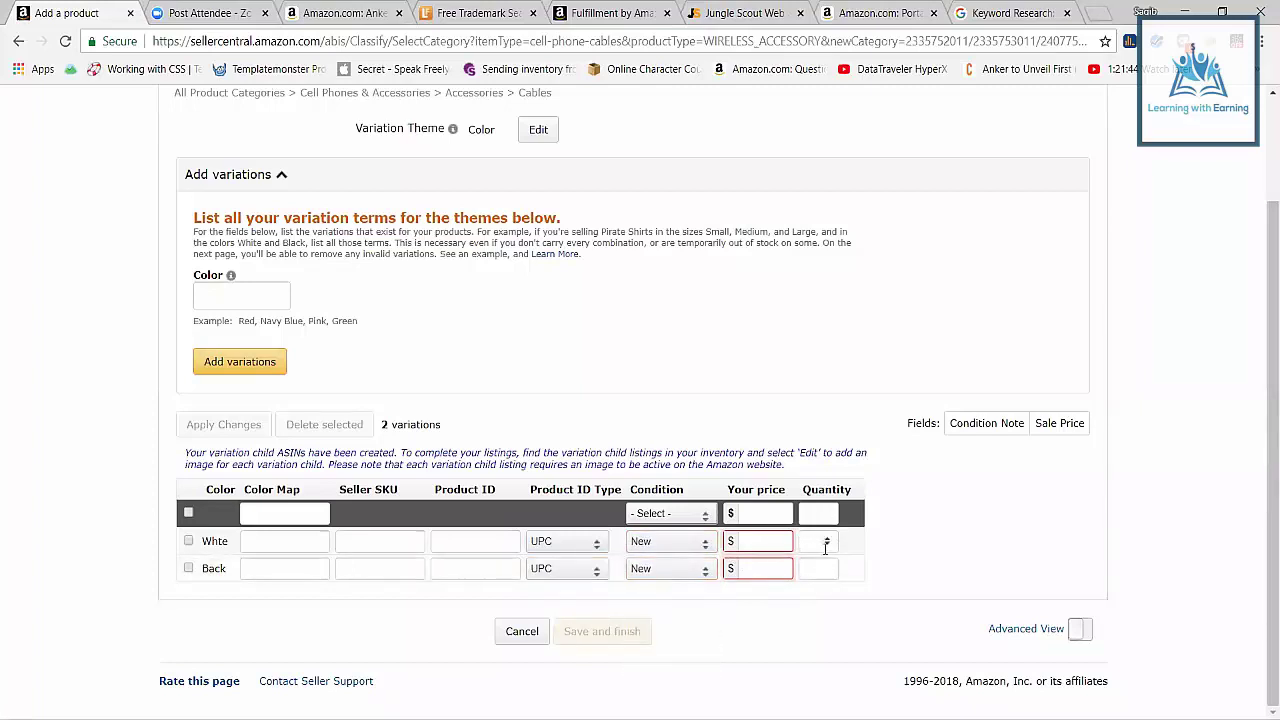
Open the listing's Offer section and examine the fulfillment channel option that has Amazon ship and provide customer service.
left_click(827, 545)
double_click(818, 541)
scroll(660, 389, "up", 3)
left_click(373, 177)
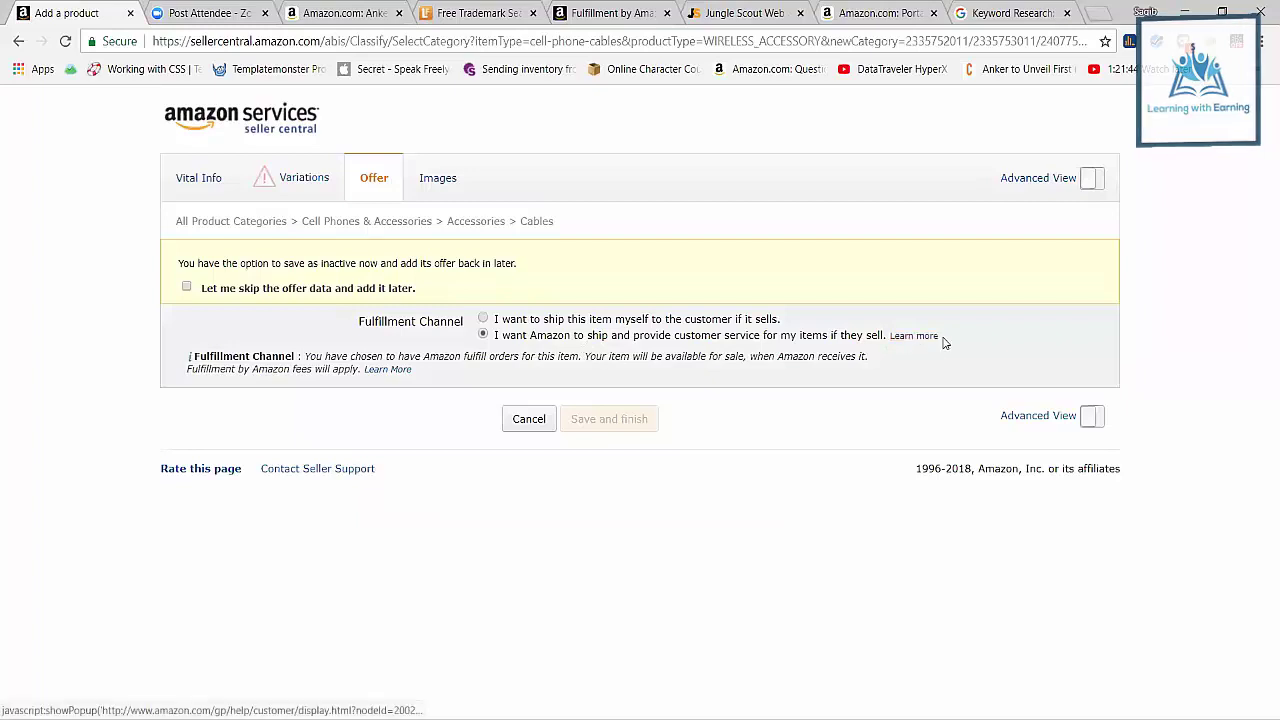
left_click_drag(943, 337, 500, 342)
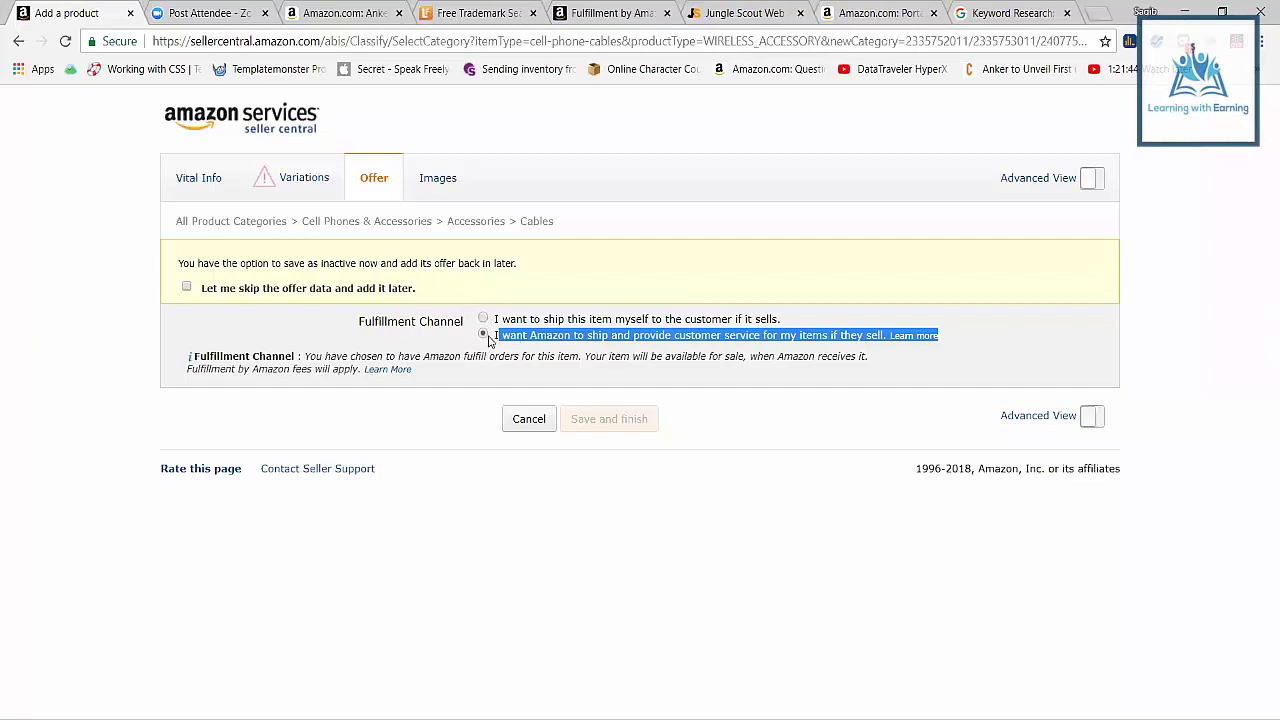
left_click_drag(495, 335, 886, 340)
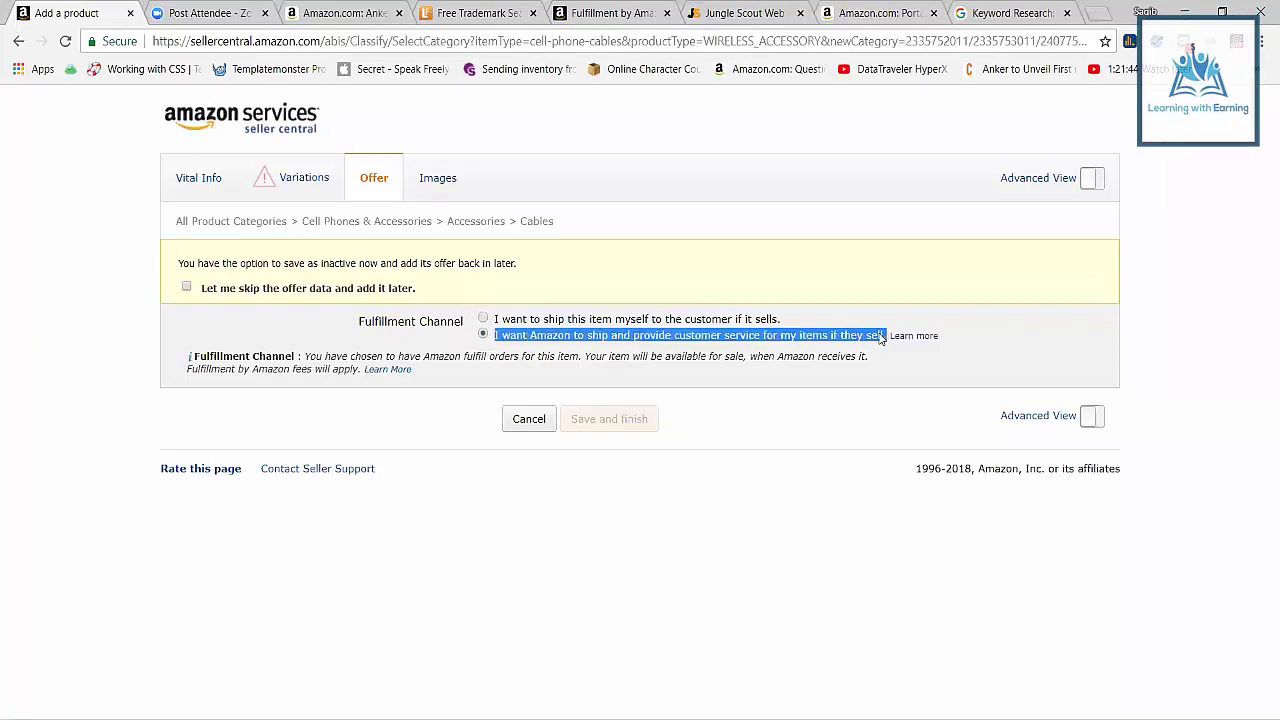
left_click(840, 405)
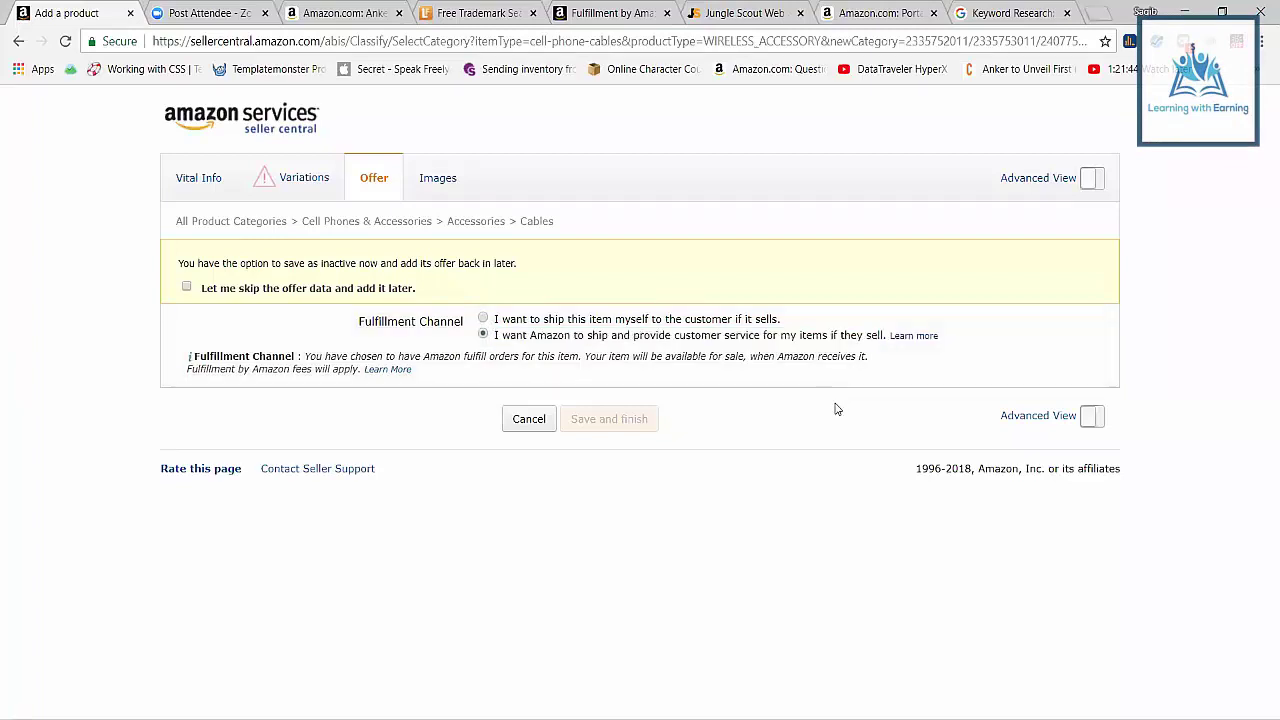
right_click(838, 405)
left_click(788, 425)
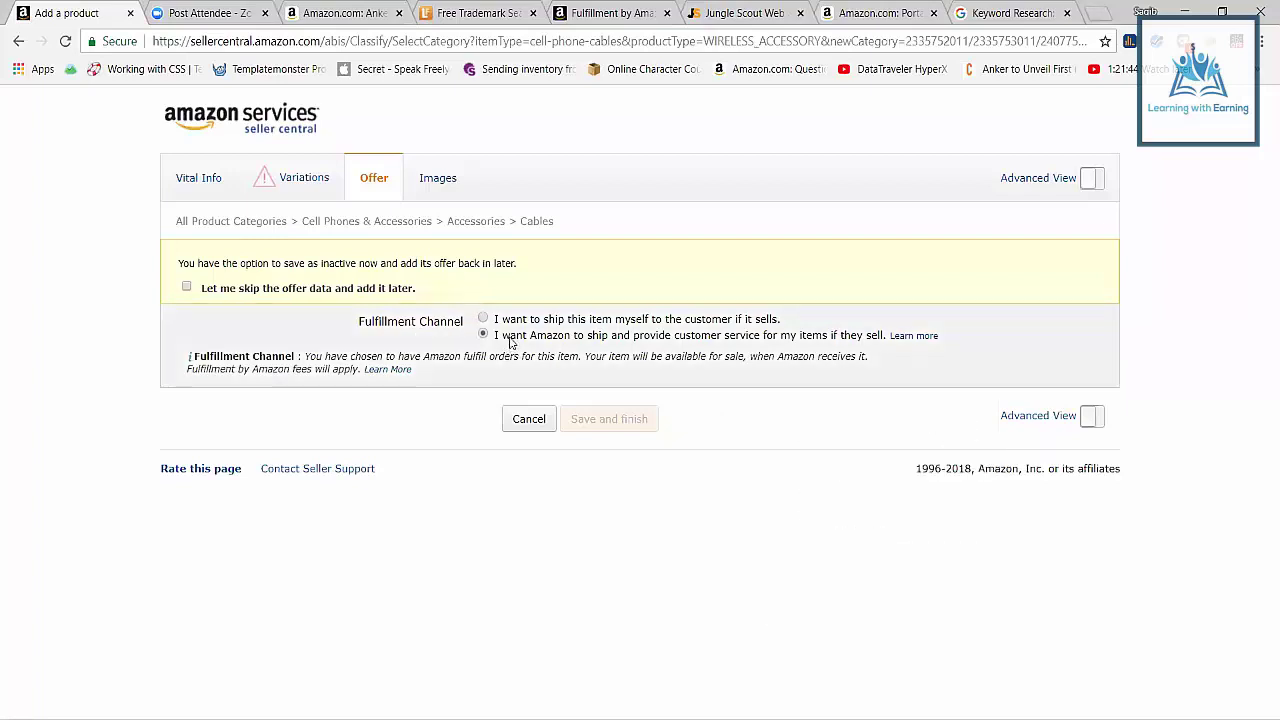
Open the listing's Images section and review the image slots and requirements, glancing at the image gallery on the Anker charger page.
left_click(437, 181)
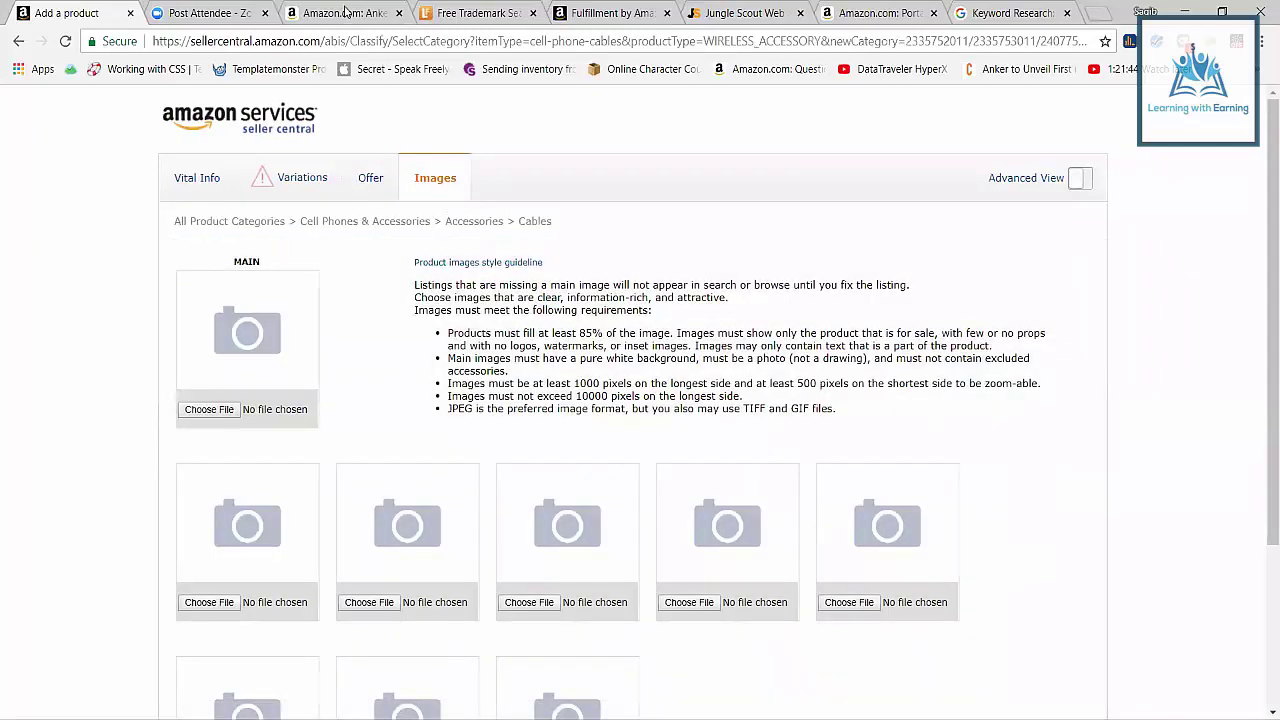
key("ctrl+3")
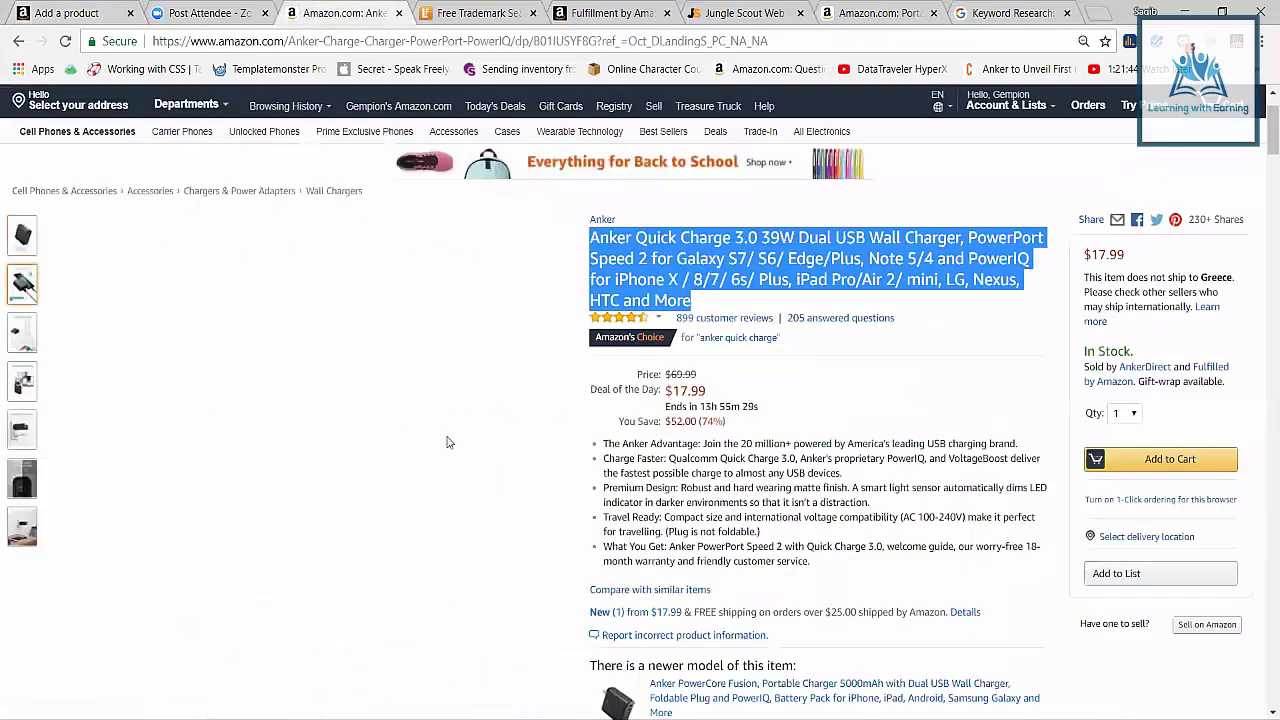
key("ctrl+2")
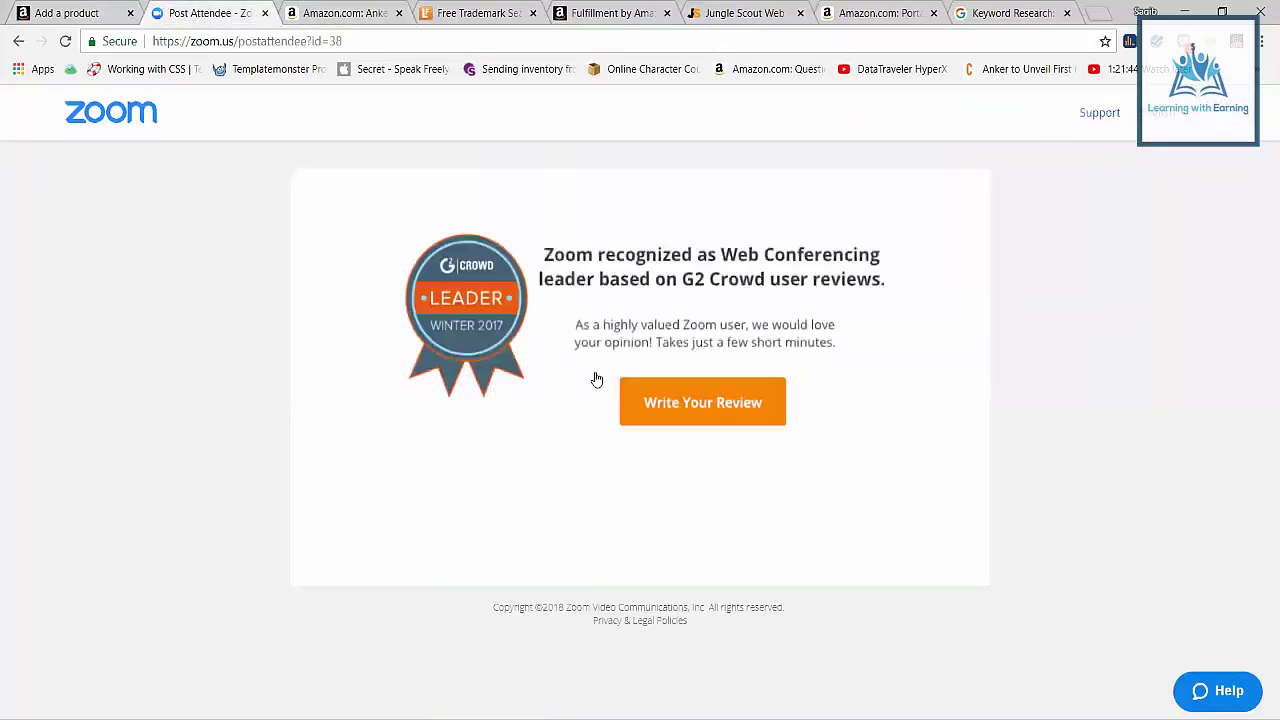
key("ctrl+3")
key("ctrl+1")
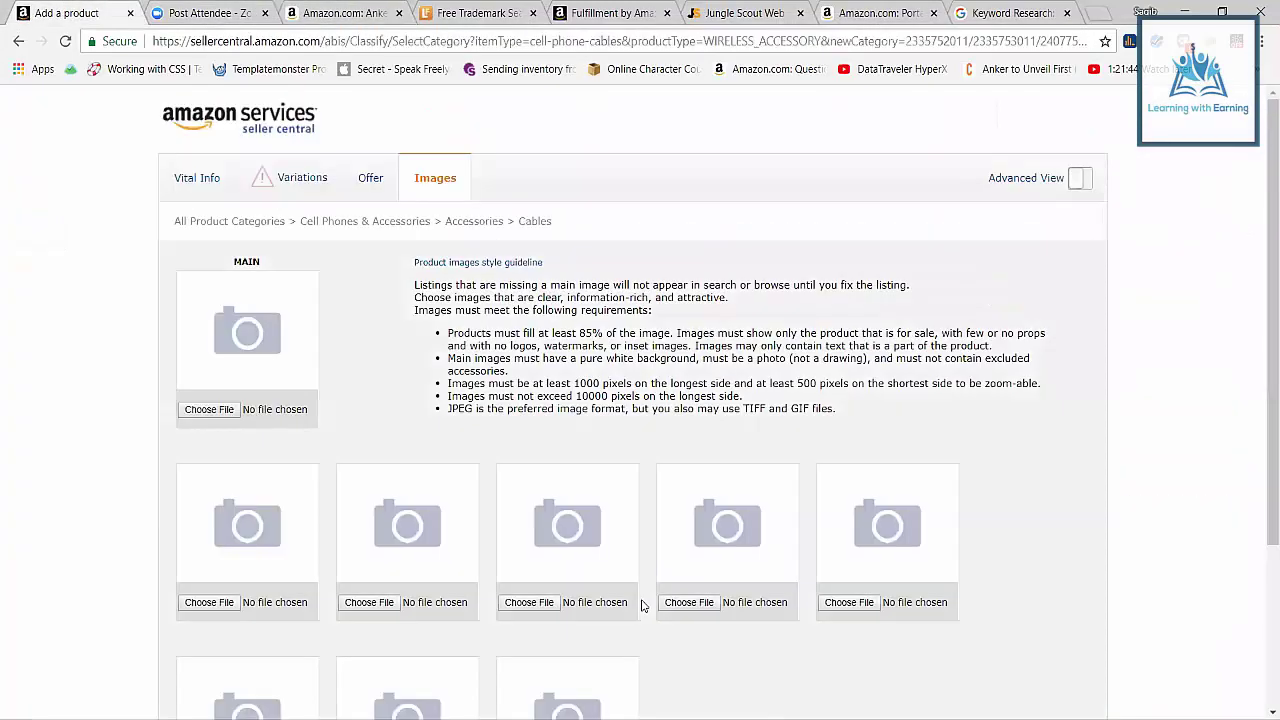
scroll(640, 555, "down", 1)
left_click_drag(629, 383, 811, 383)
left_click(968, 190)
left_click(812, 276)
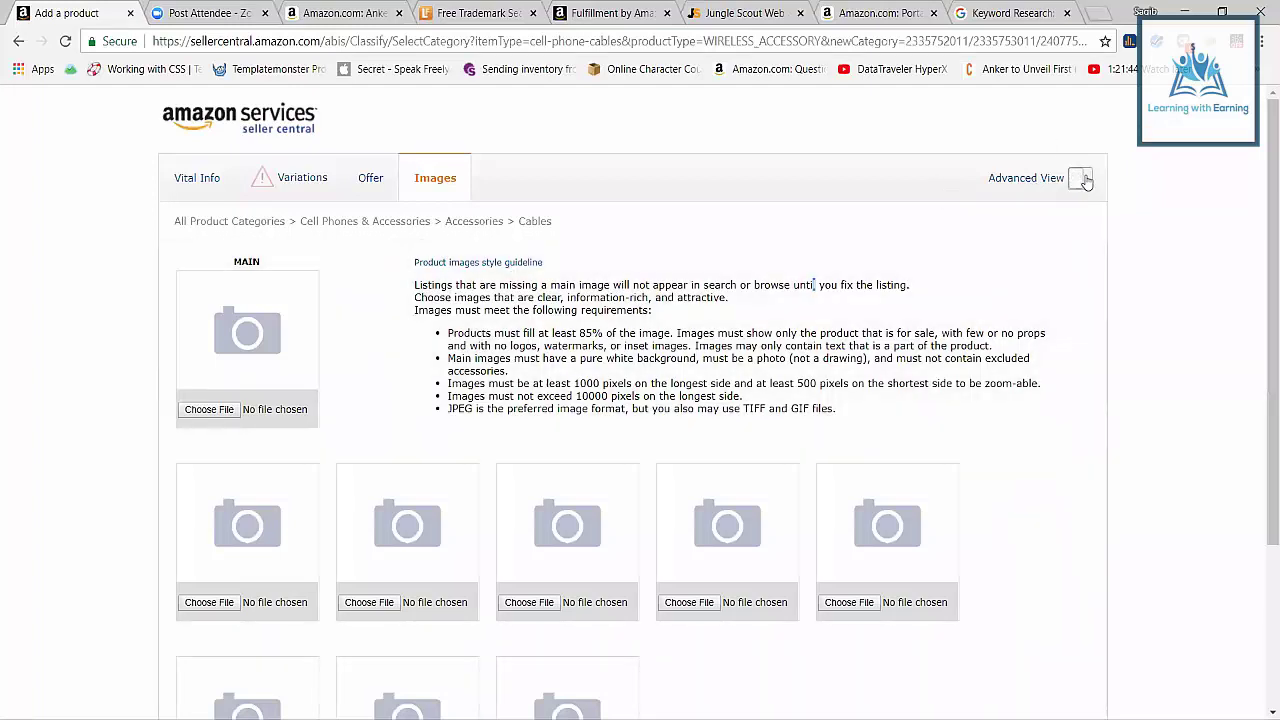
Turn on the advanced view, open the Description section, and copy the full product description from the Anker charger page.
left_click(1086, 181)
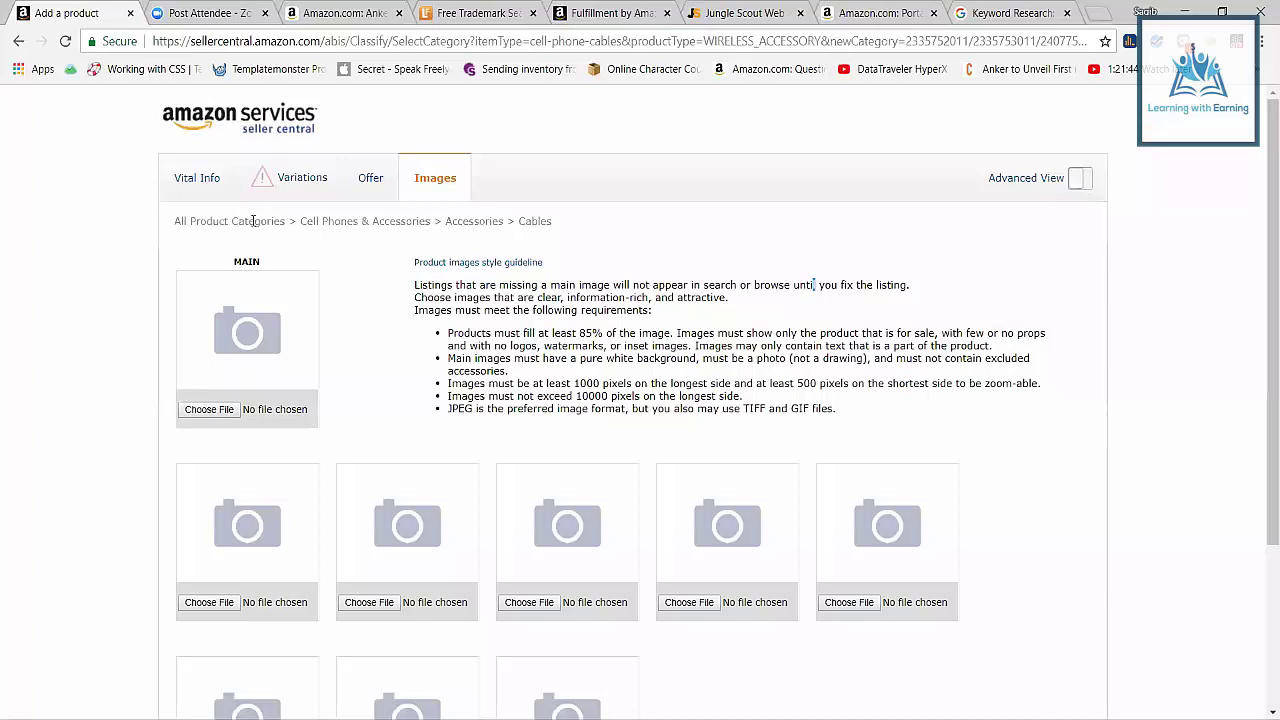
left_click(604, 178)
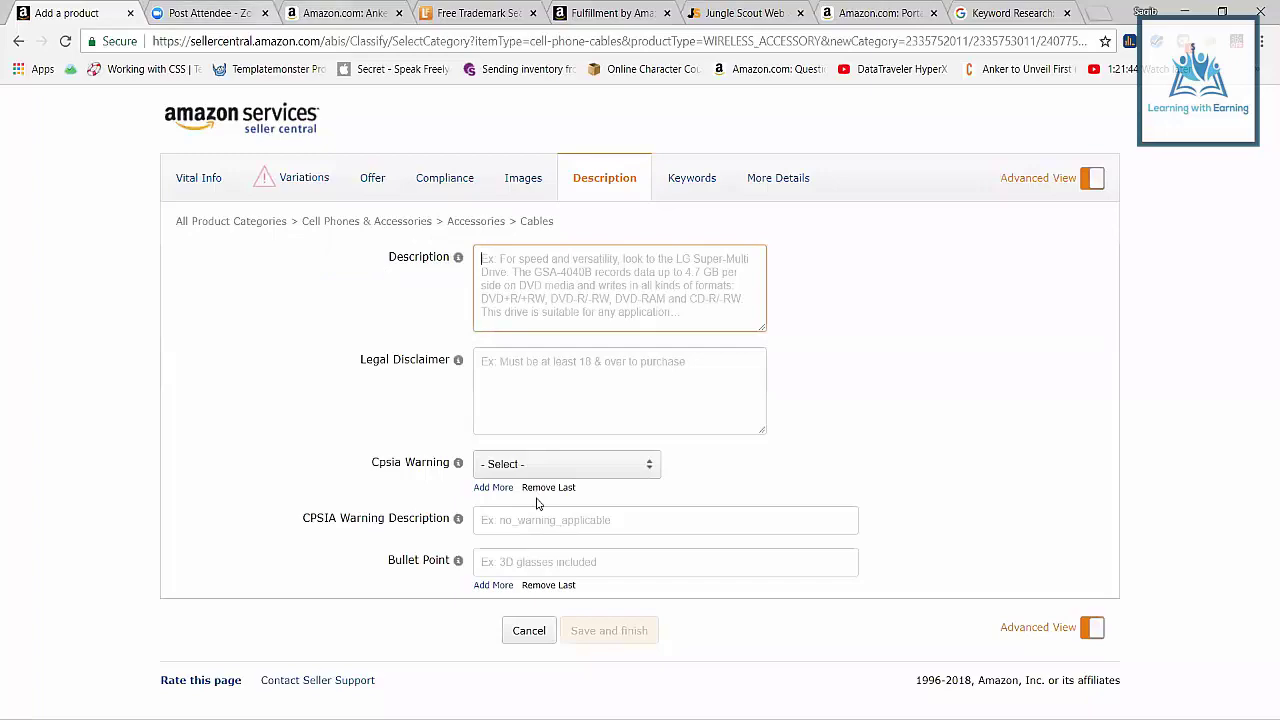
key("ctrl+3")
scroll(536, 503, "down", 20)
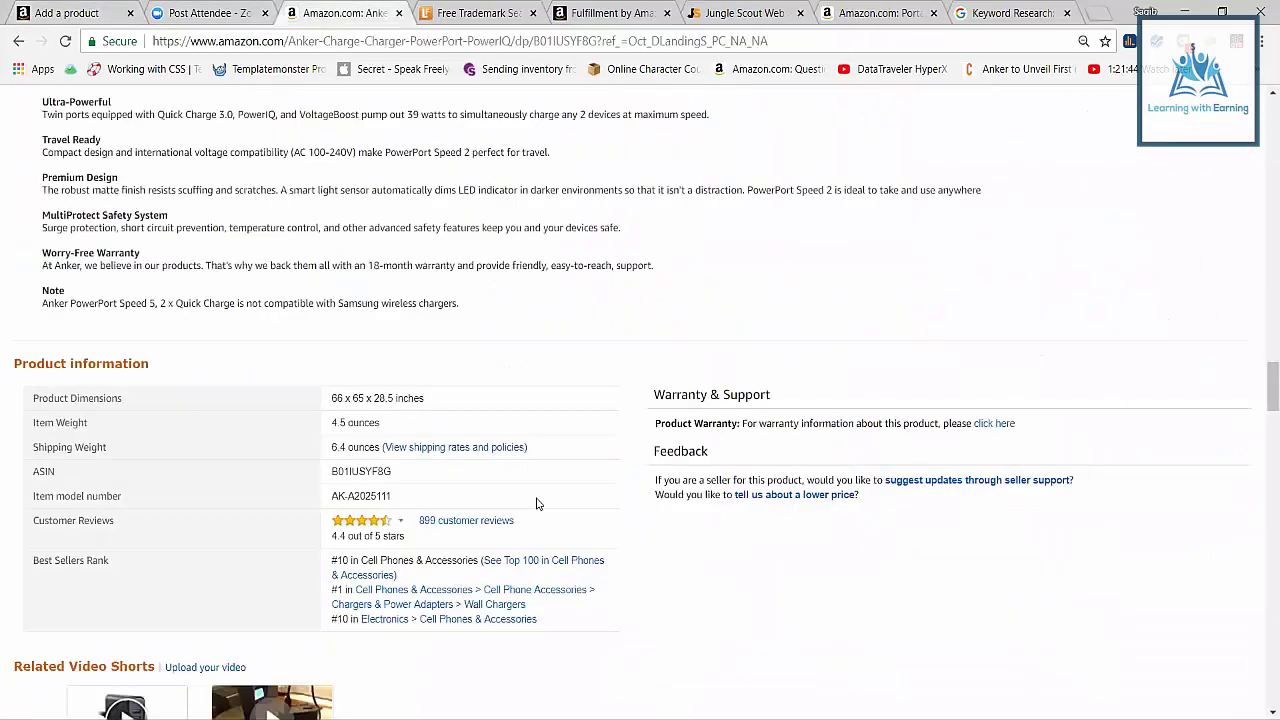
scroll(47, 147, "up", 5)
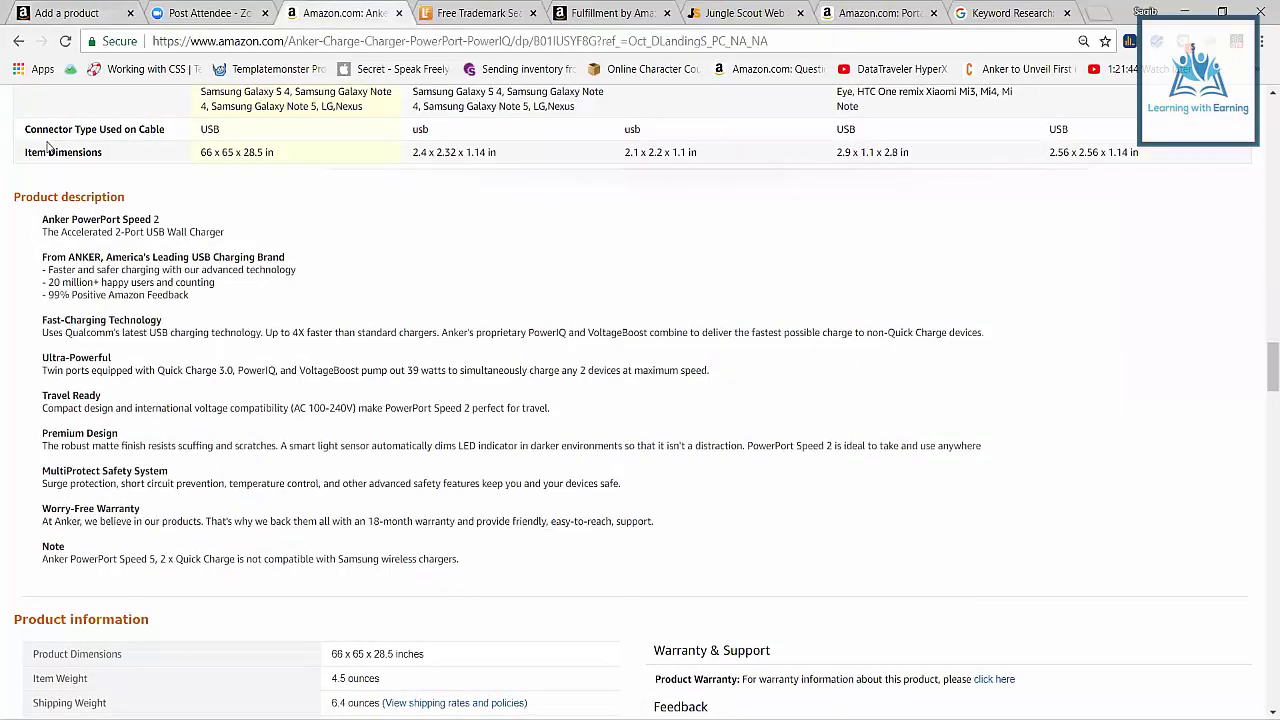
scroll(47, 147, "down", 1)
triple_click(352, 270)
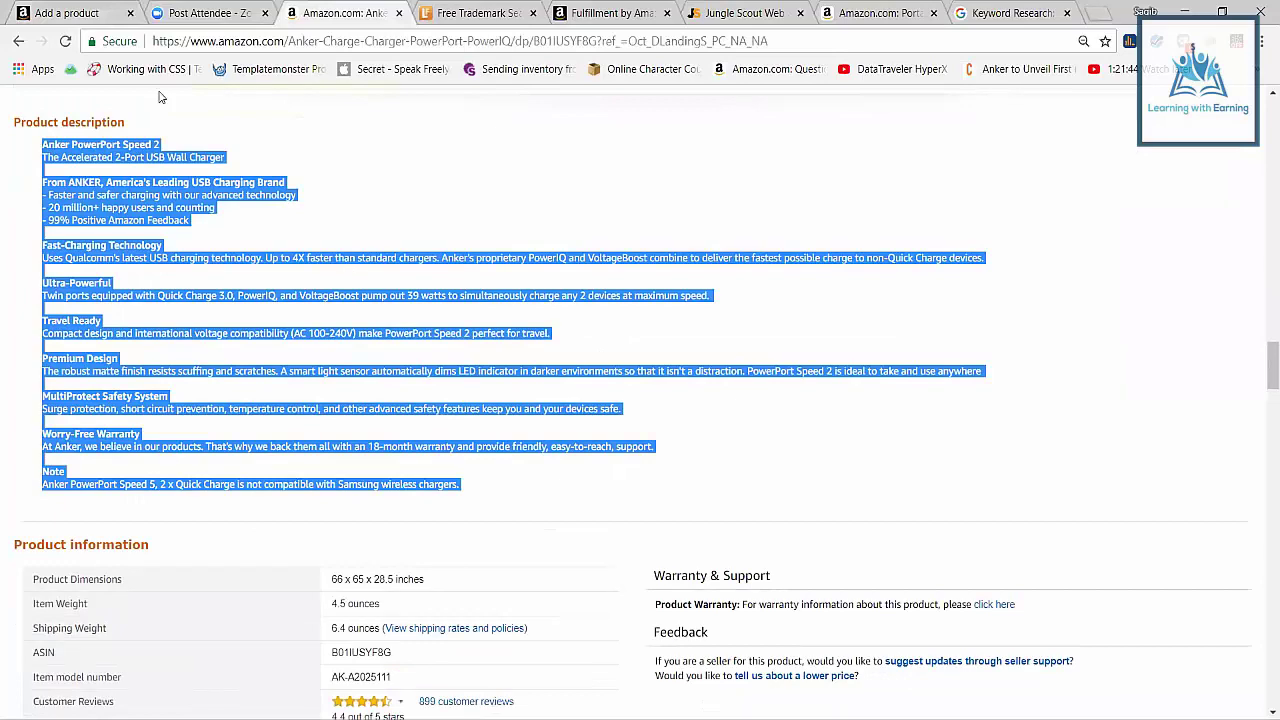
Return to the listing and paste the copied Anker PowerPort Speed 2 text into the Description field.
left_click(78, 12)
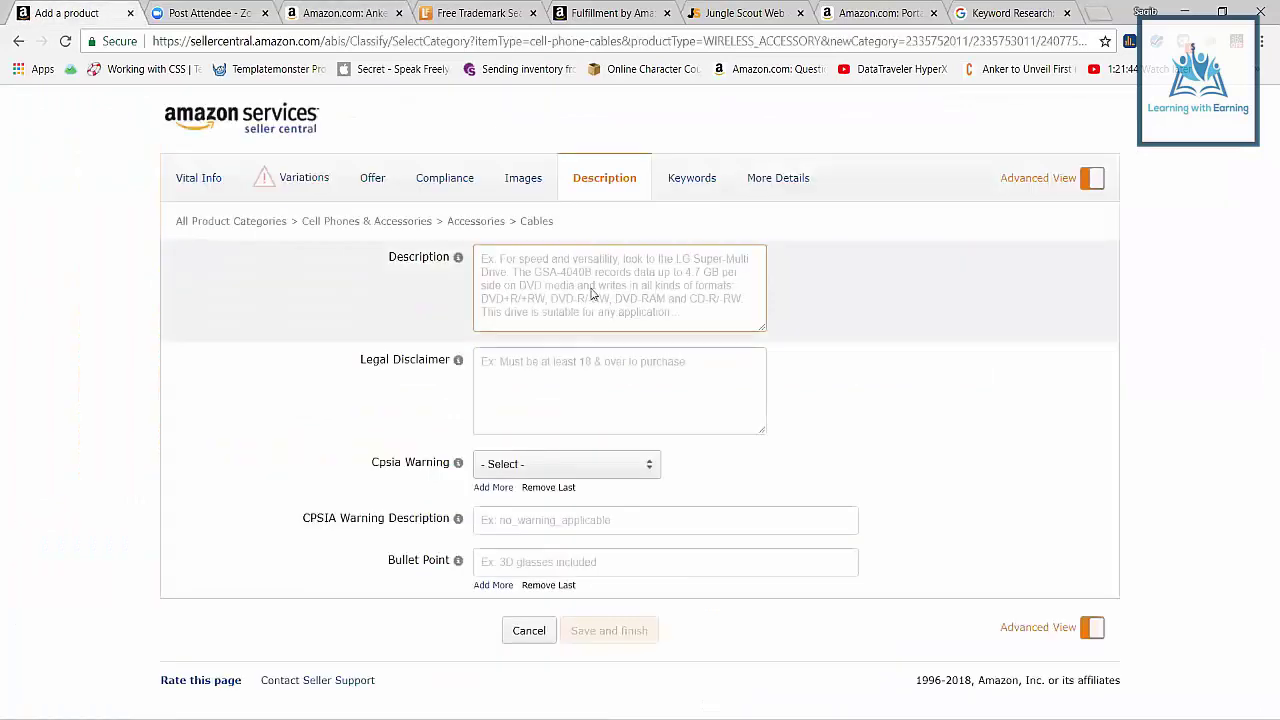
type("v")
key("BackSpace")
key("ctrl+v")
scroll(697, 270, "up", 5)
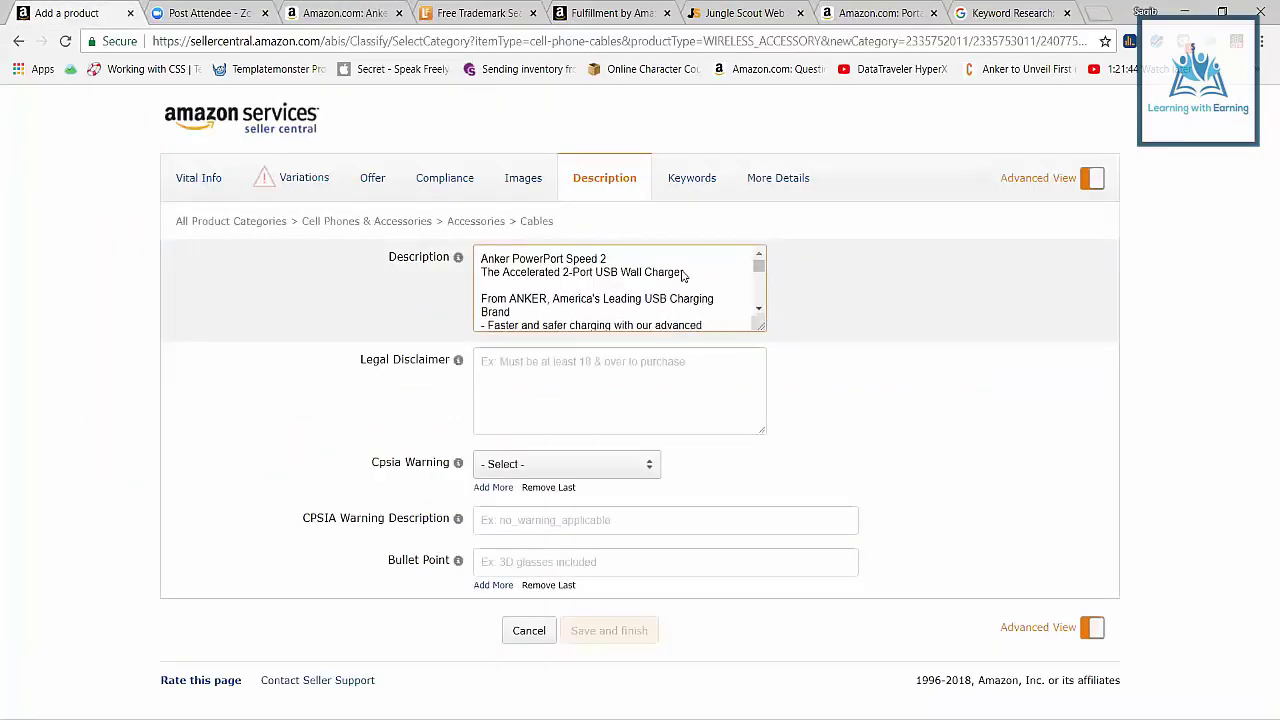
Add a <Br> line below the description's subtitle, wrap its "Anker PowerPort Speed 2" heading in <B></B>, and follow the heading with <bR>.
left_click(697, 276)
key("Return")
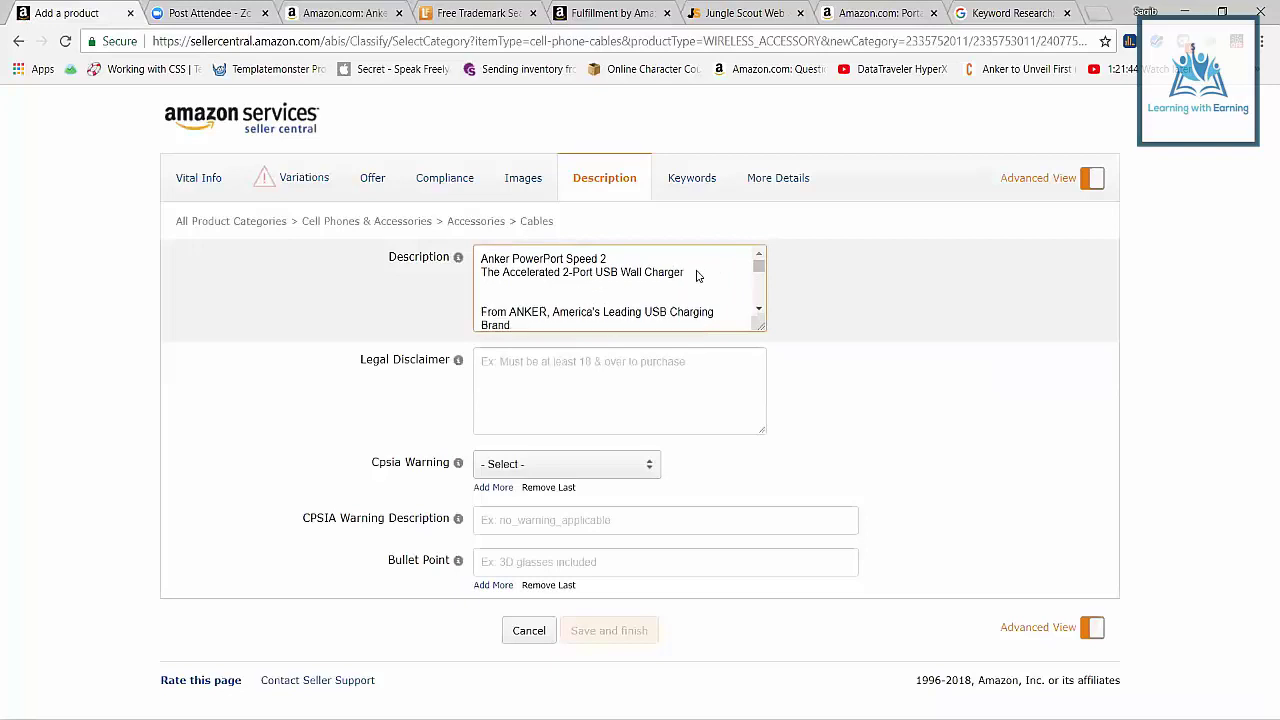
type("<Br>")
key("shift+Home")
key("ctrl+Home")
type("</B>")
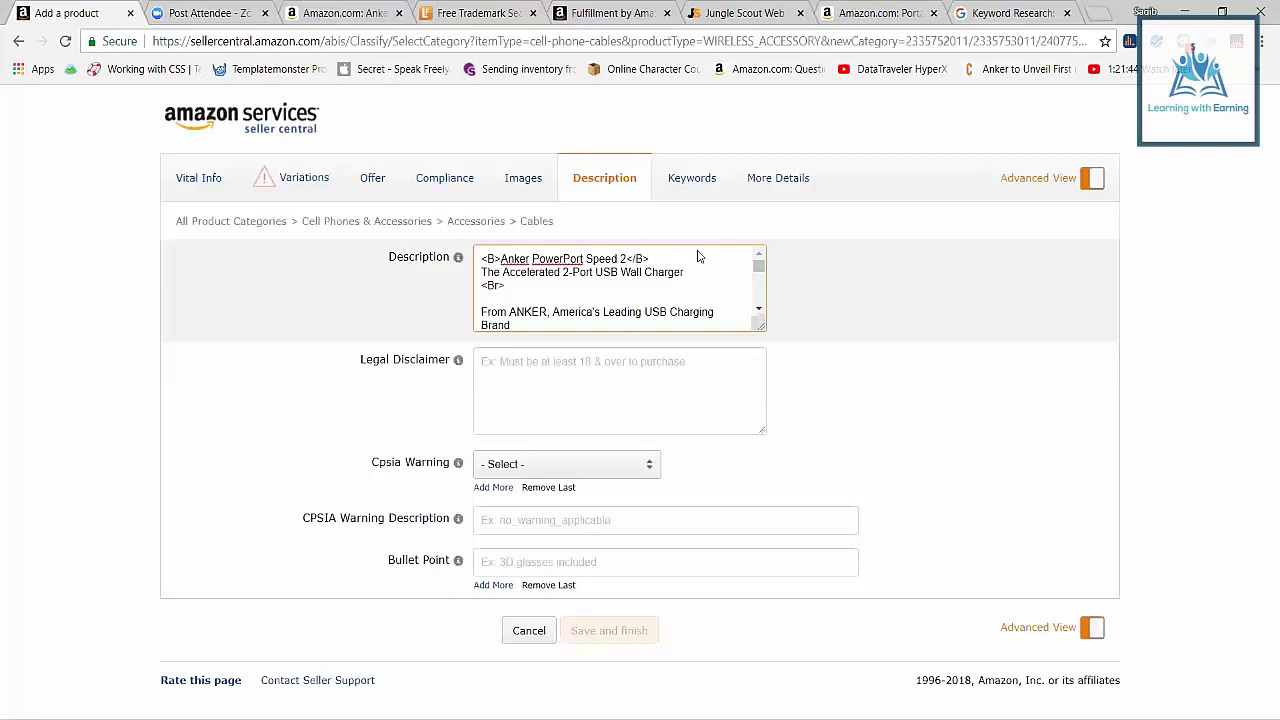
type("<bR>")
Wrap the description's "From ANKER, America's Leading USB Charging Brand" line in <b></b> tags and add <Br> after it.
key("Down")
key("Down")
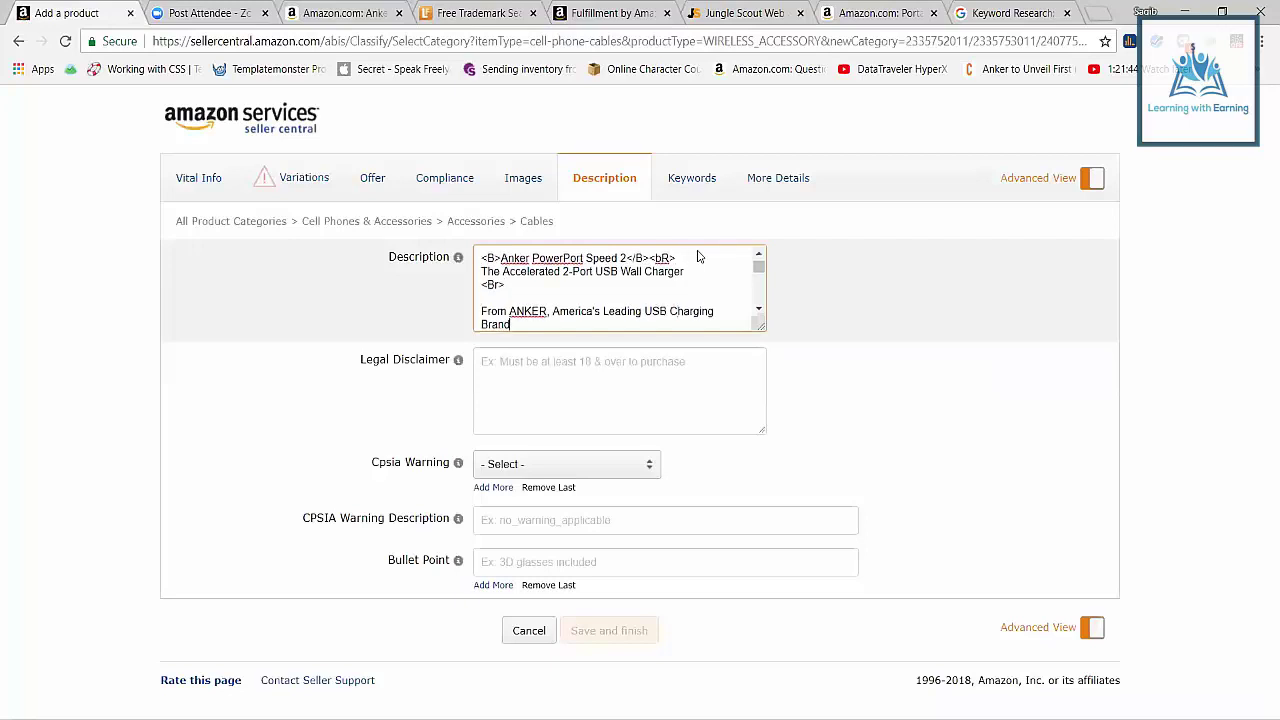
key("Return")
type("- Faster and safer charging with our advanced technology")
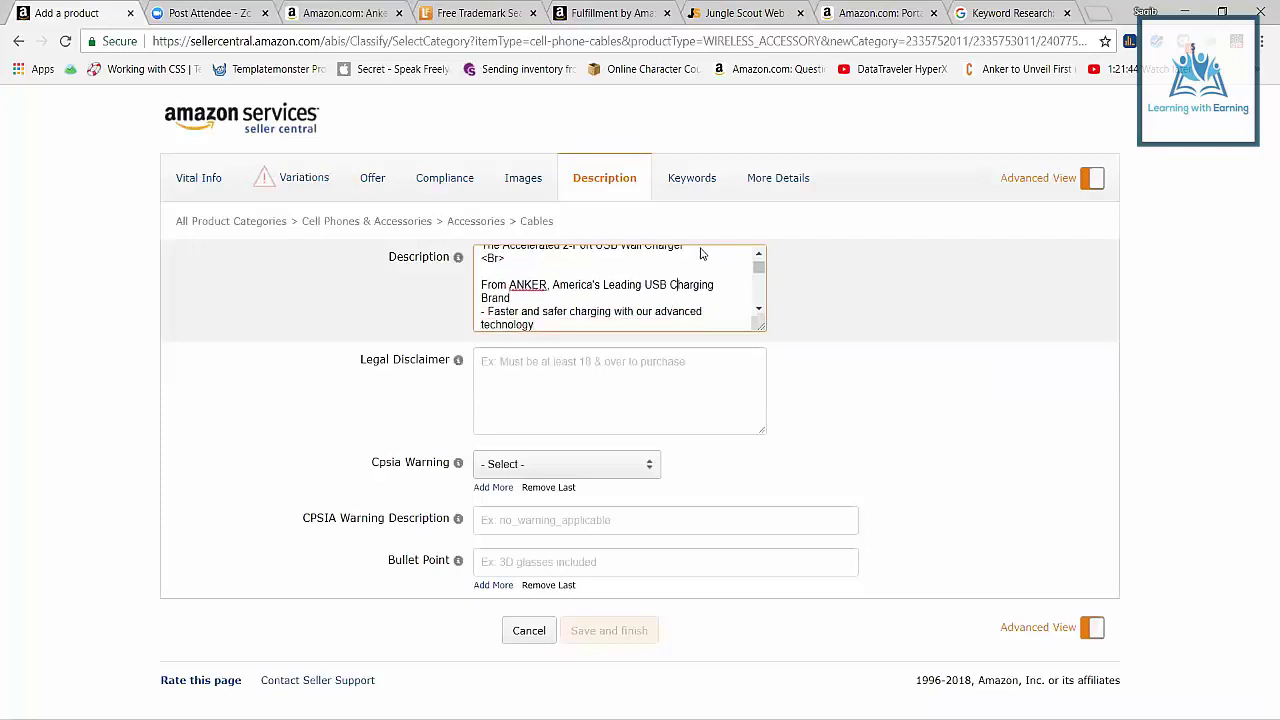
type("<")
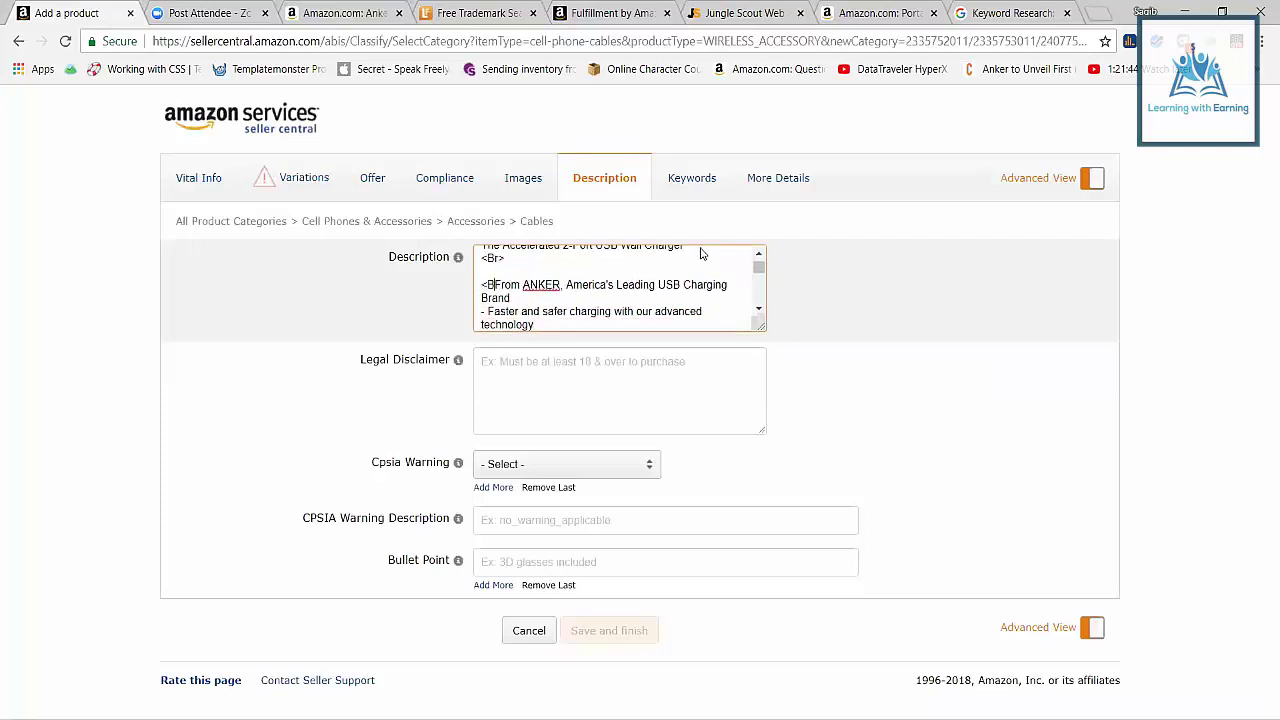
type("b>")
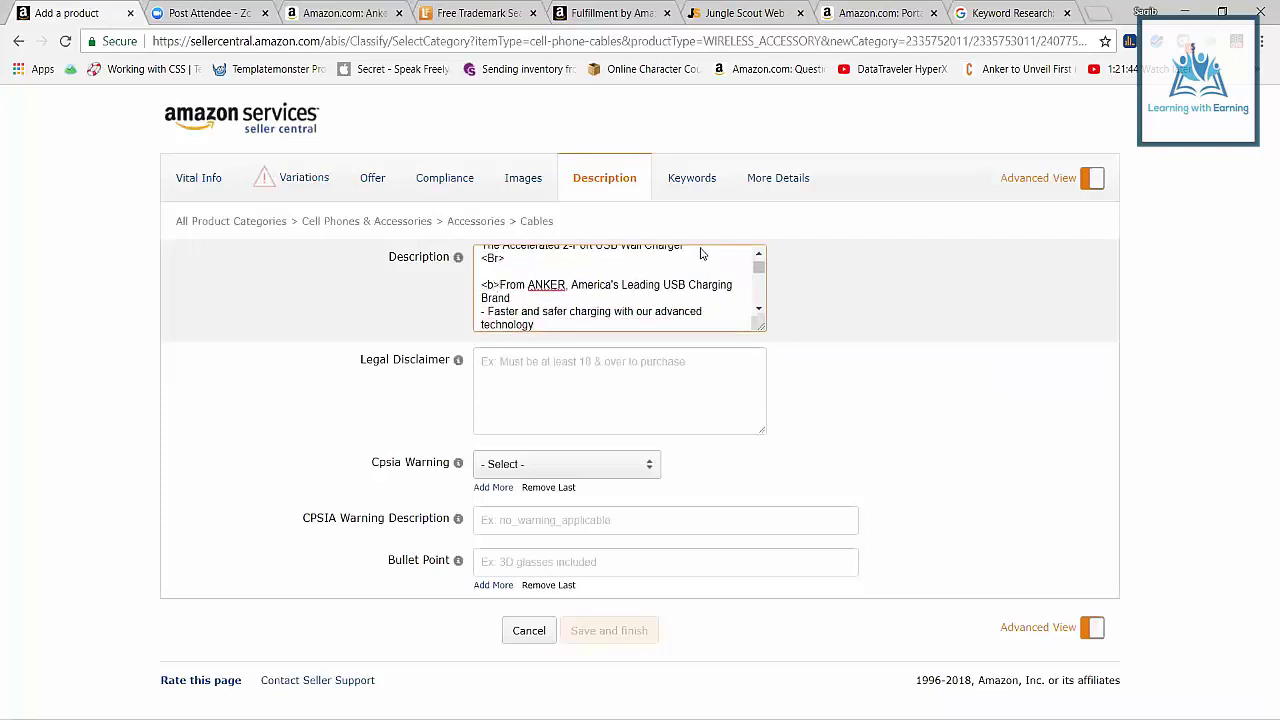
key("Down")
key("End")
type("</b><Br>")
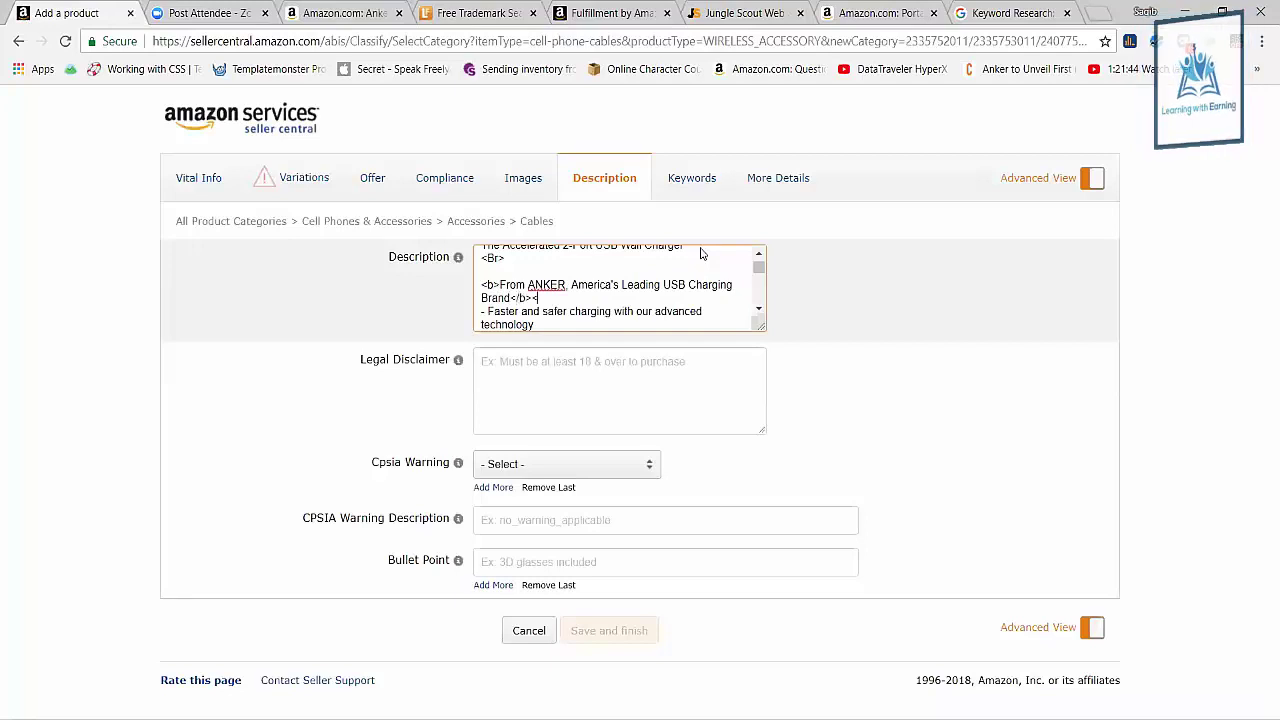
key("Down")
key("Down")
key("Down")
key("Down")
key("Down")
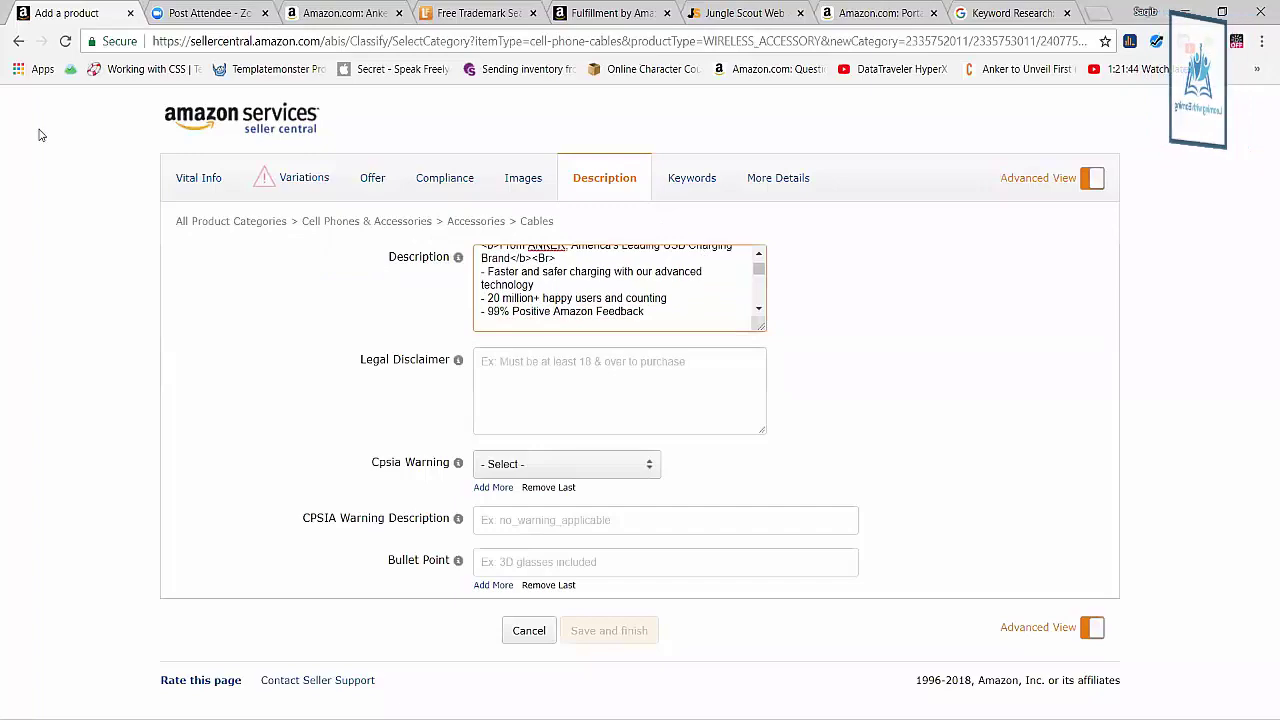
Examine how the product description's headings, lines and paragraphs are formatted on the Anker charger page.
key("ctrl+3")
left_click_drag(43, 157, 224, 157)
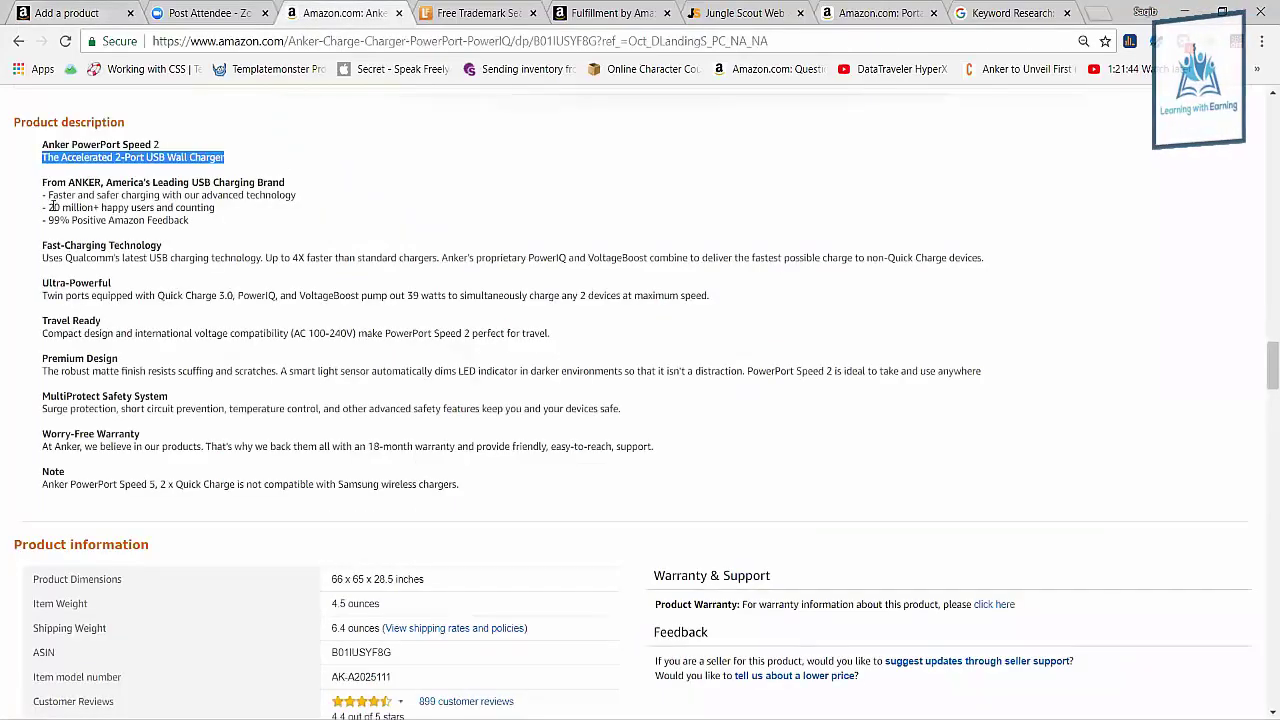
left_click_drag(62, 178, 278, 330)
left_click(278, 330)
right_click(278, 323)
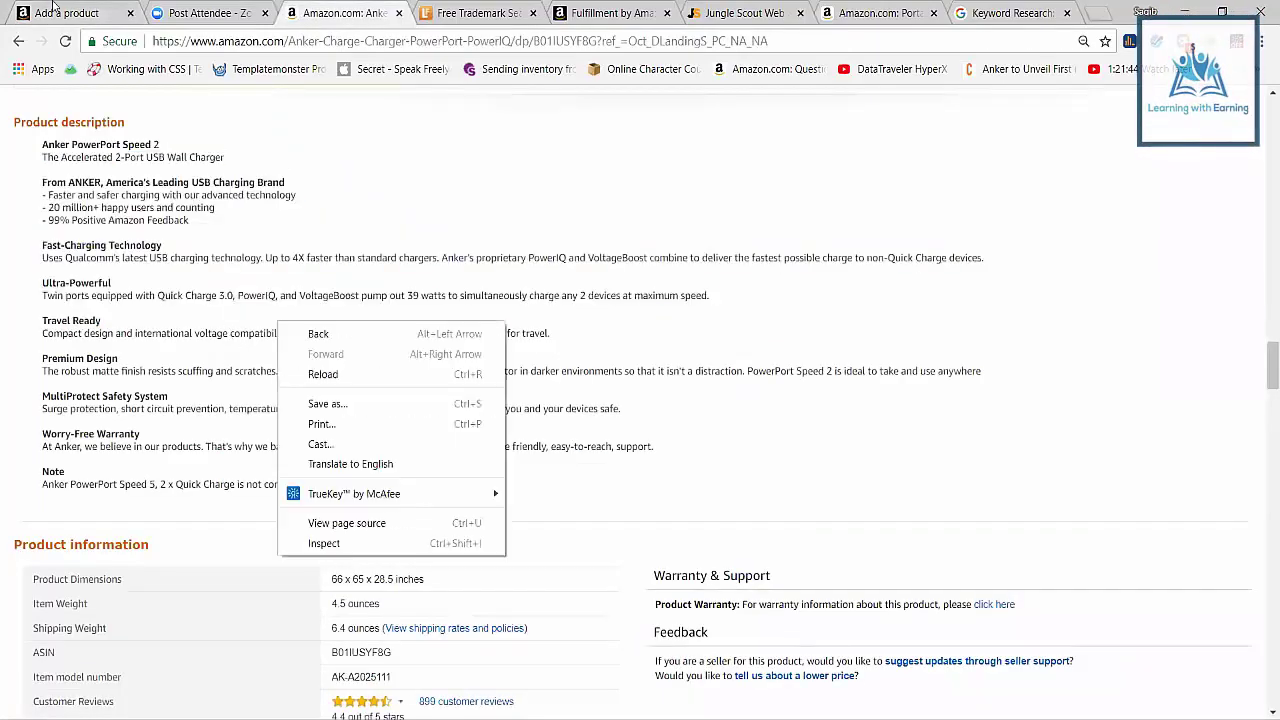
left_click(85, 5)
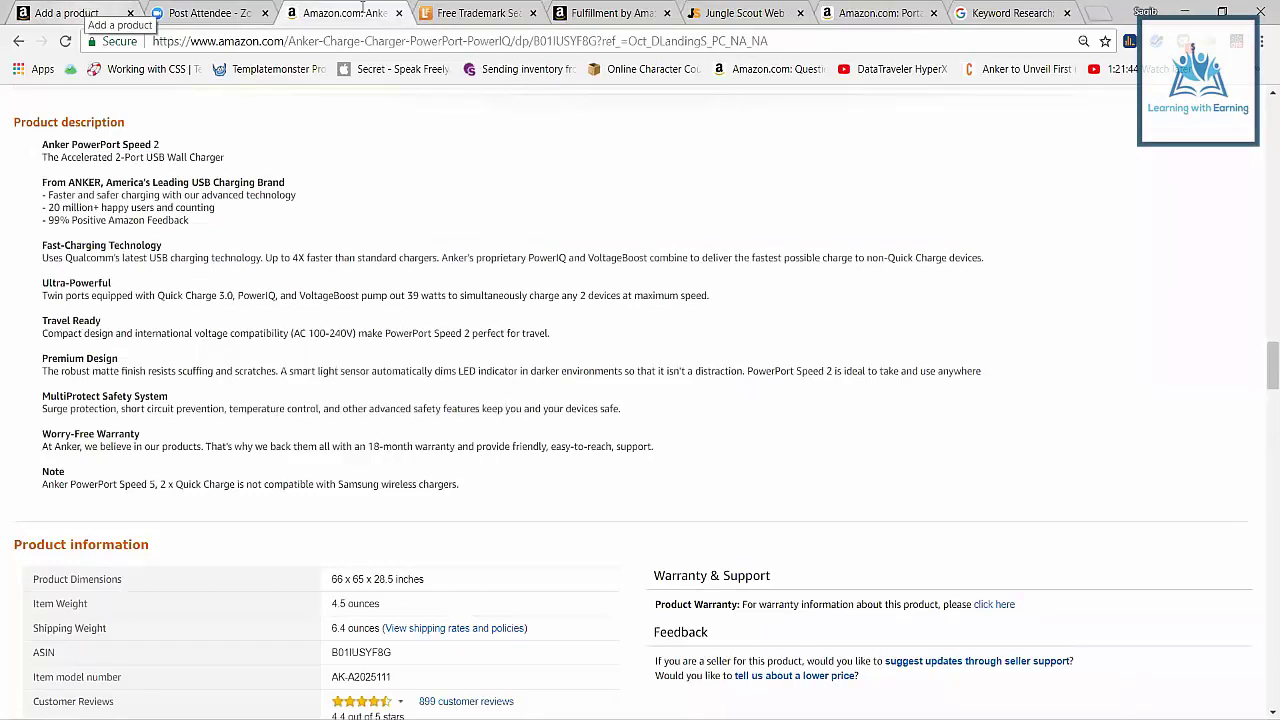
right_click(323, 352)
left_click(133, 220)
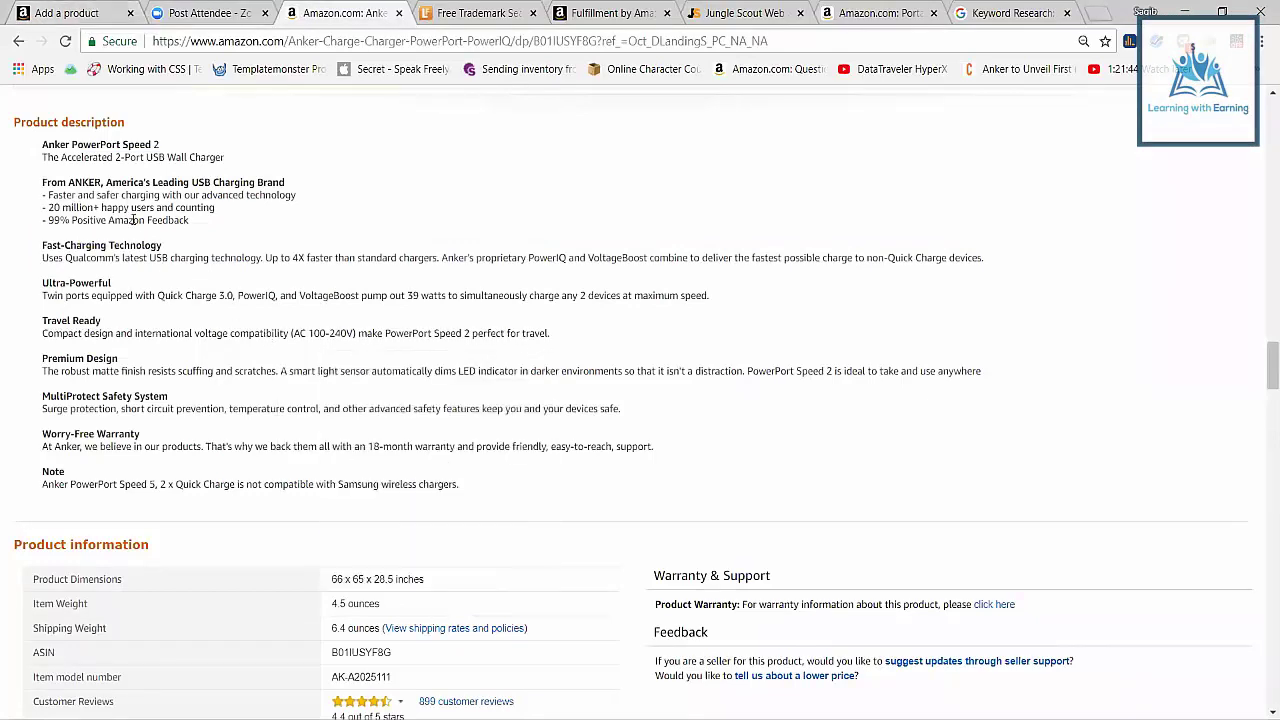
right_click(162, 261)
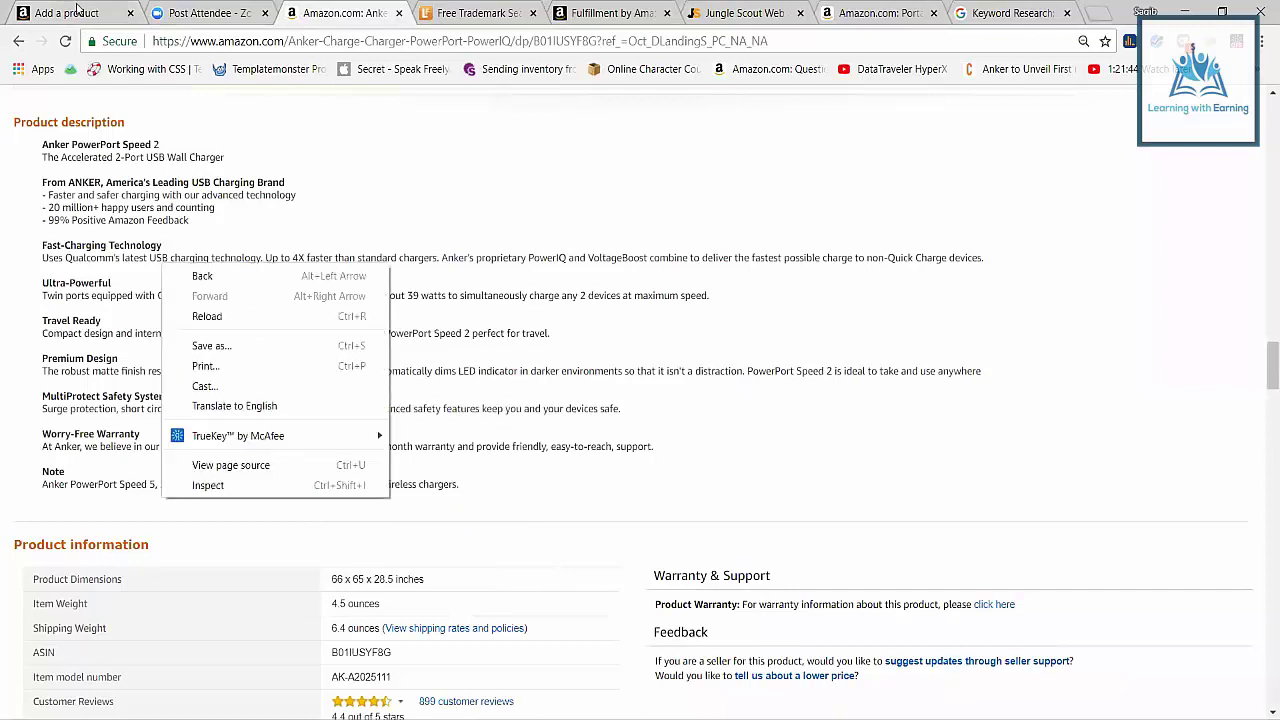
left_click(374, 266)
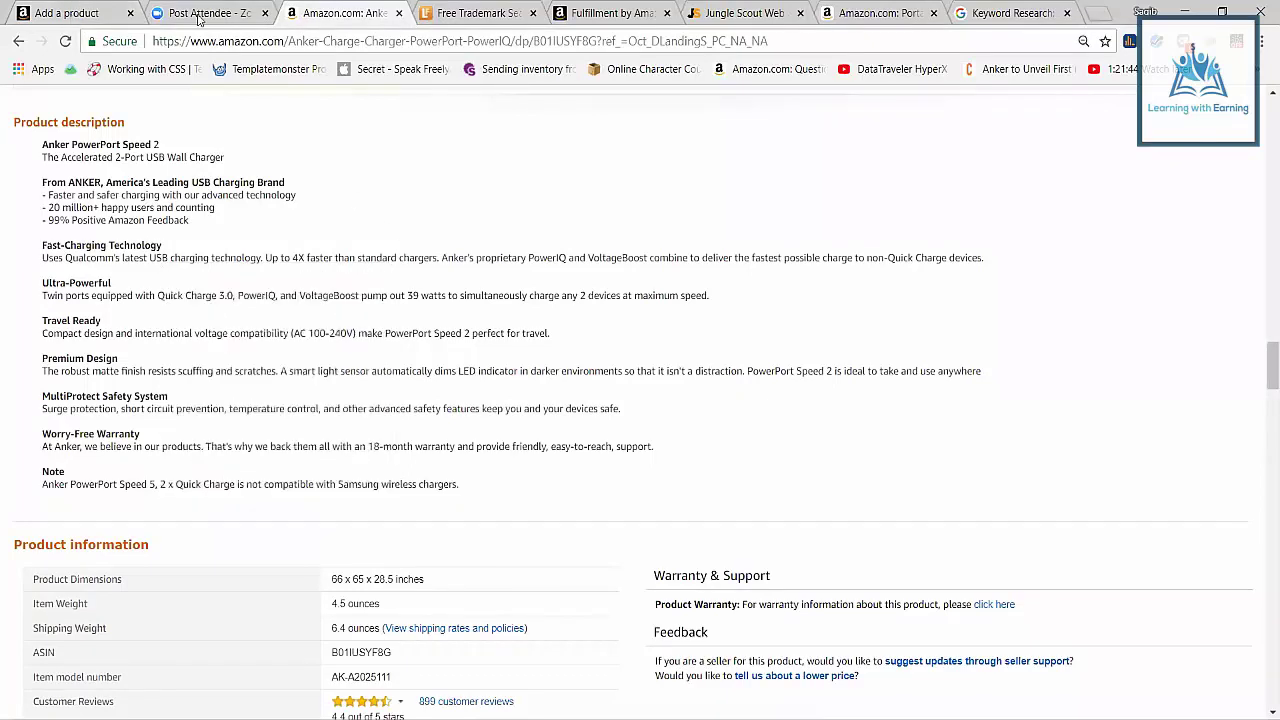
Return to the product listing and review its color variations table and vital information.
left_click(108, 14)
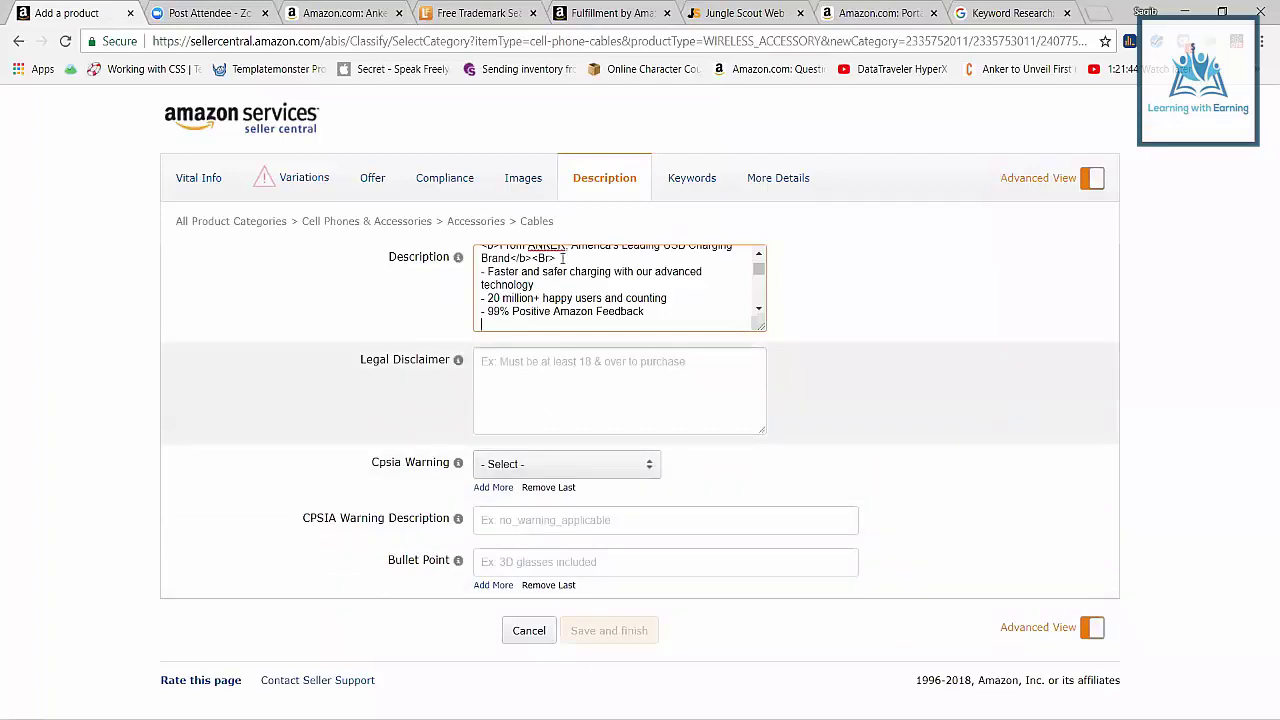
left_click(293, 177)
scroll(198, 578, "down", 1)
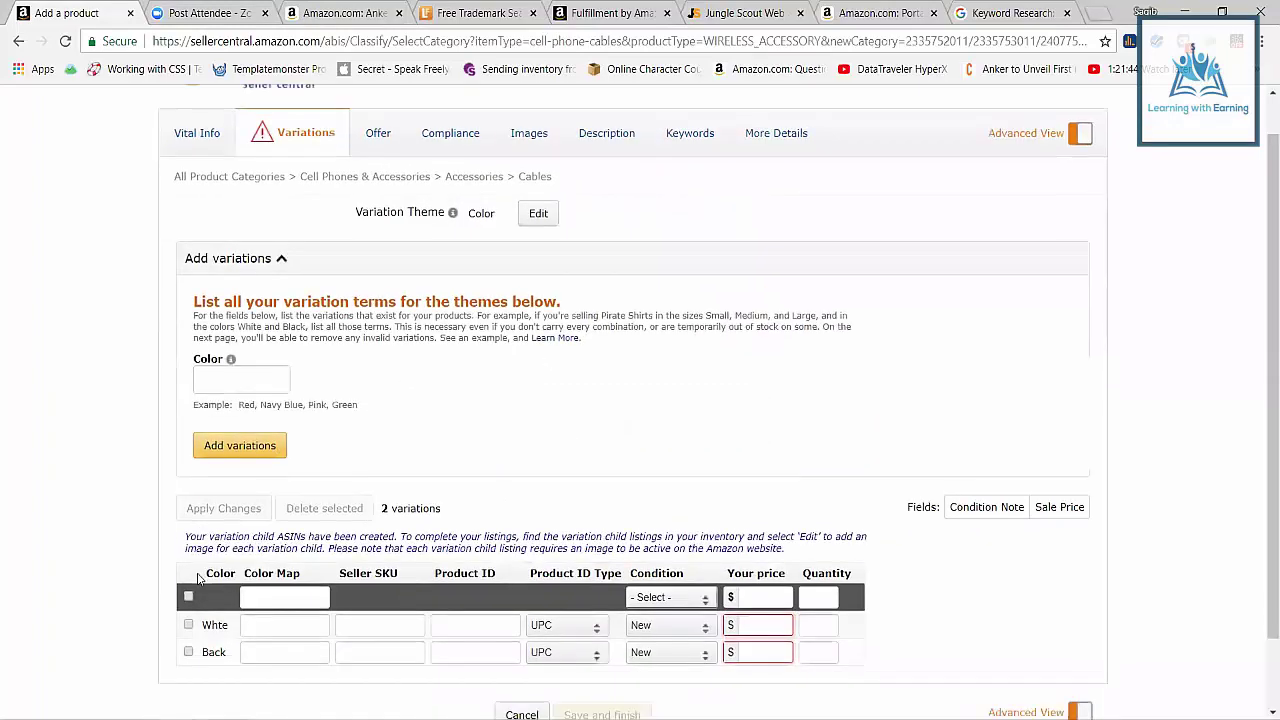
scroll(318, 360, "up", 1)
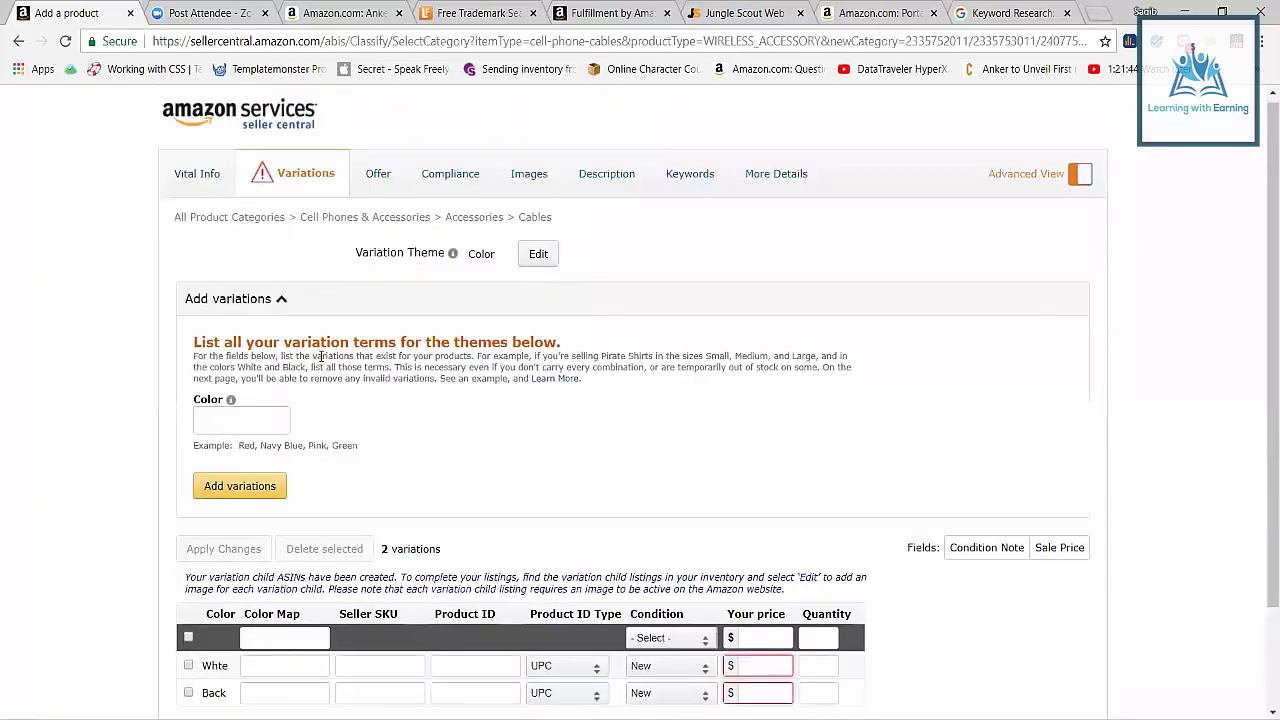
left_click(200, 176)
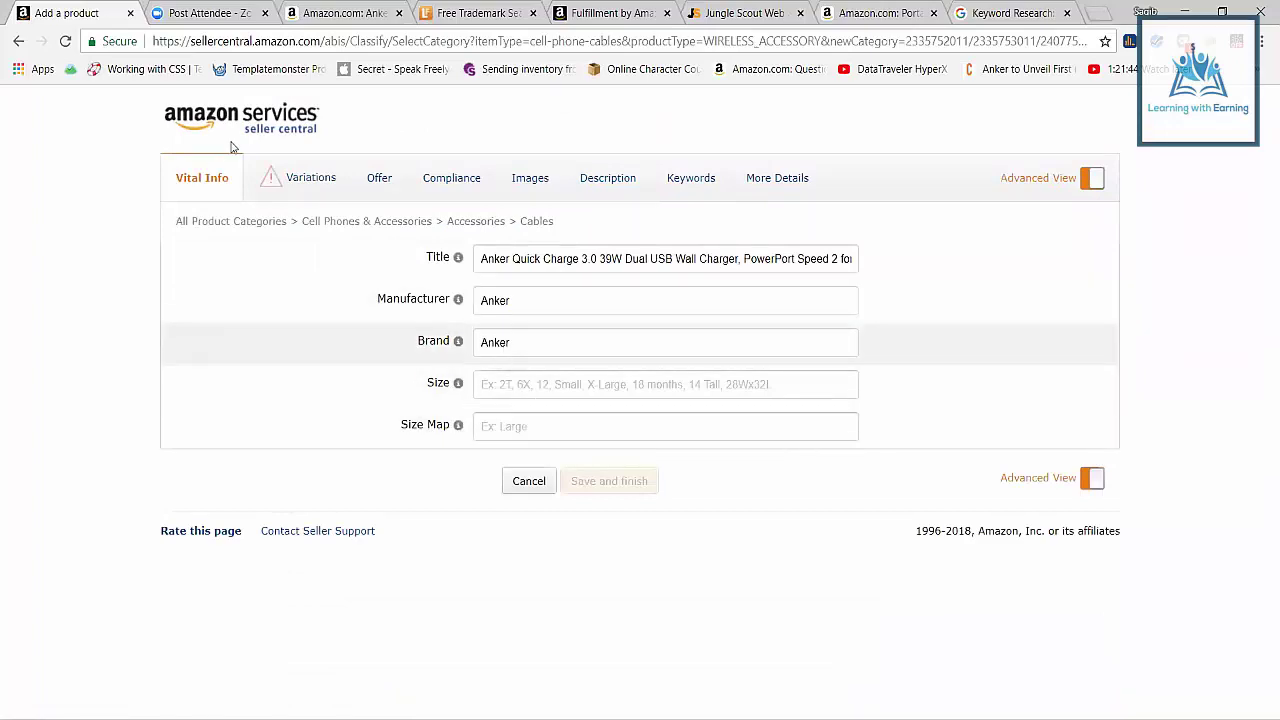
left_click(308, 177)
scroll(404, 527, "down", 2)
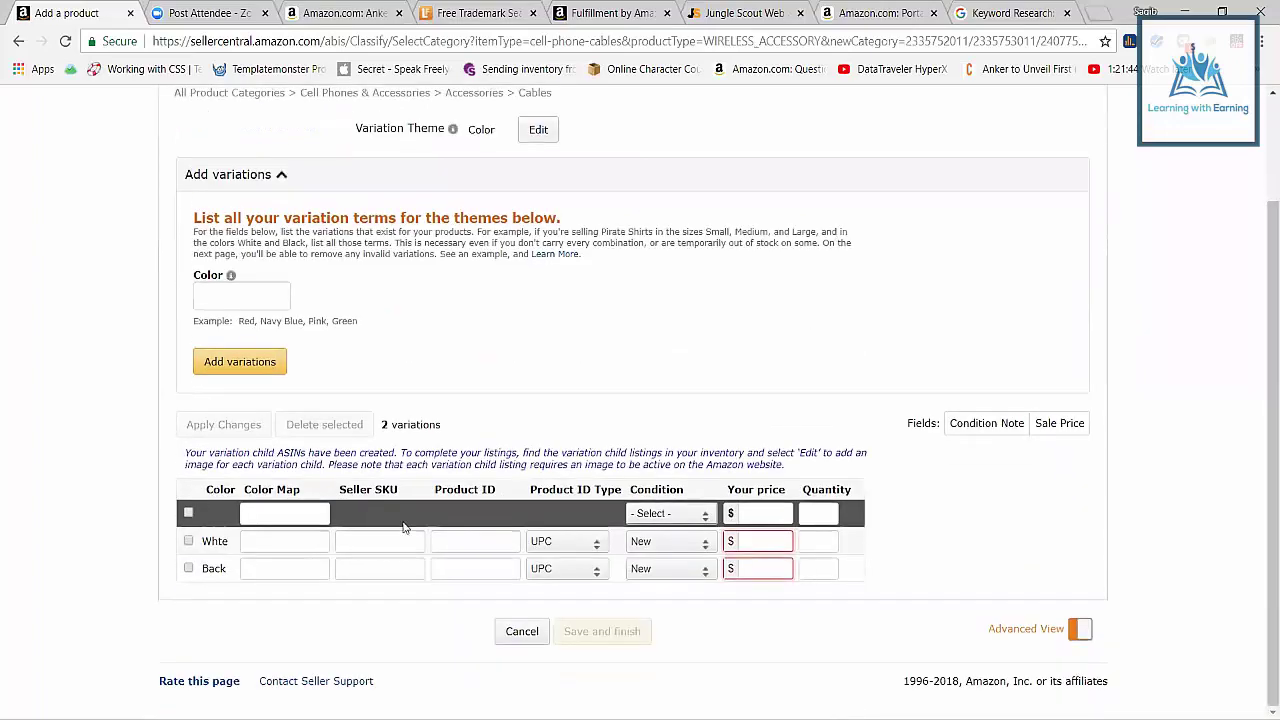
scroll(454, 435, "up", 2)
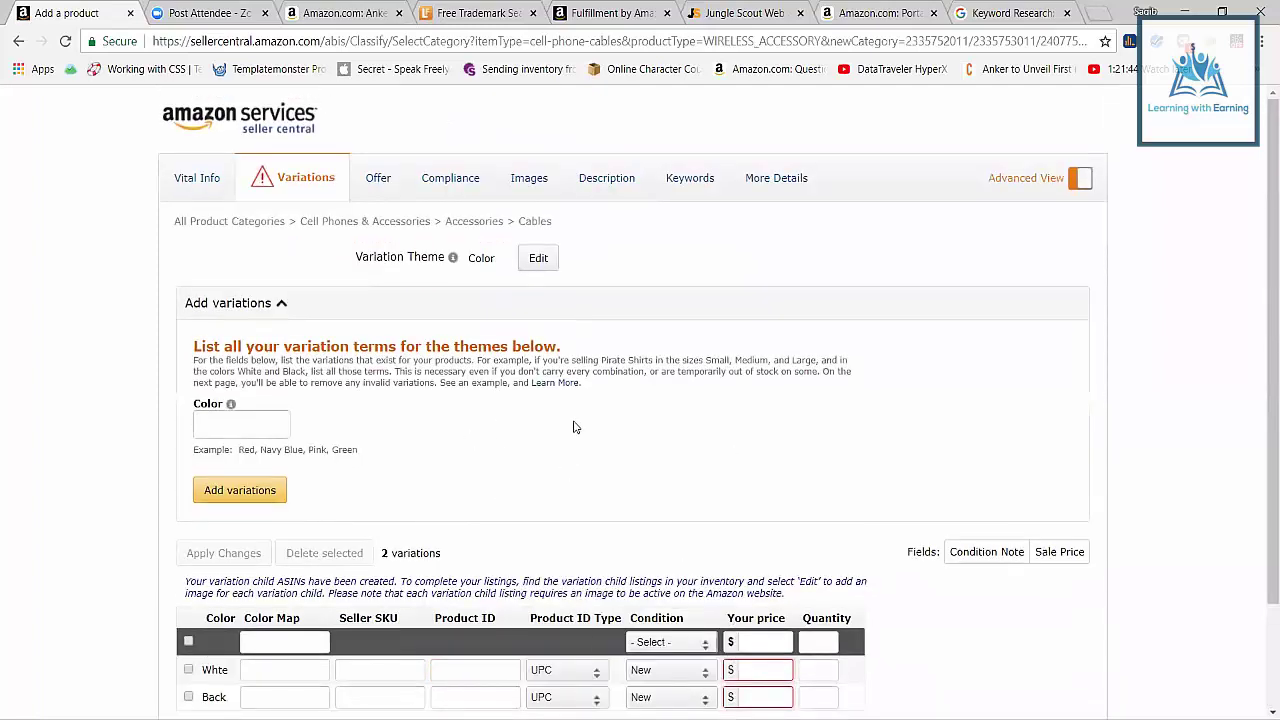
scroll(573, 427, "down", 1)
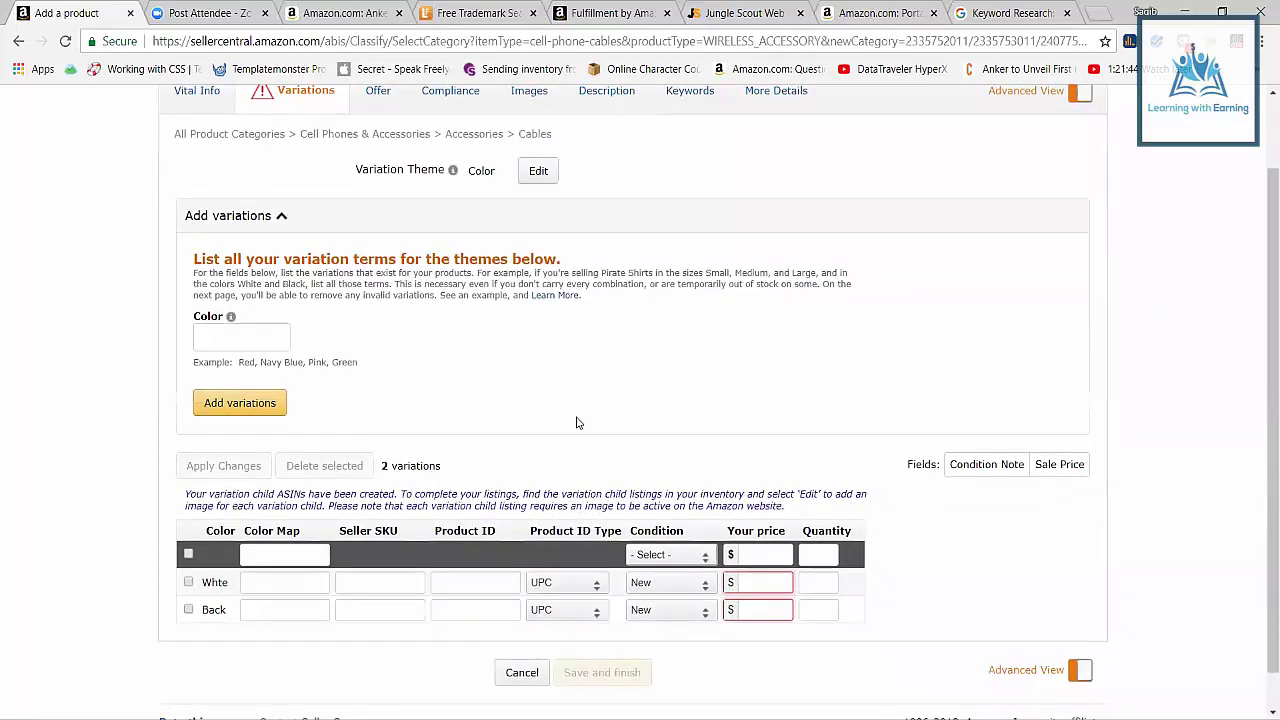
Examine the Product ID fields of the two color variations.
left_click(467, 587)
left_click(463, 611)
left_click(457, 587)
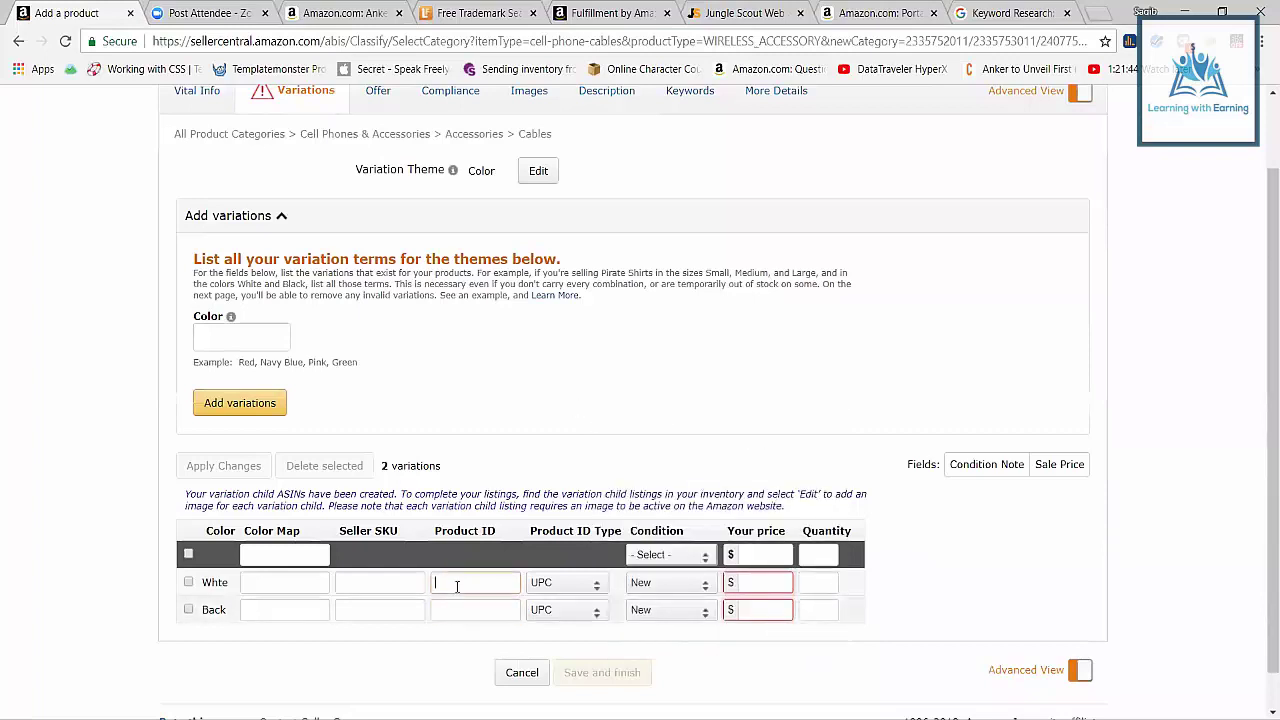
left_click(456, 607)
left_click(455, 586)
left_click(454, 606)
left_click(453, 587)
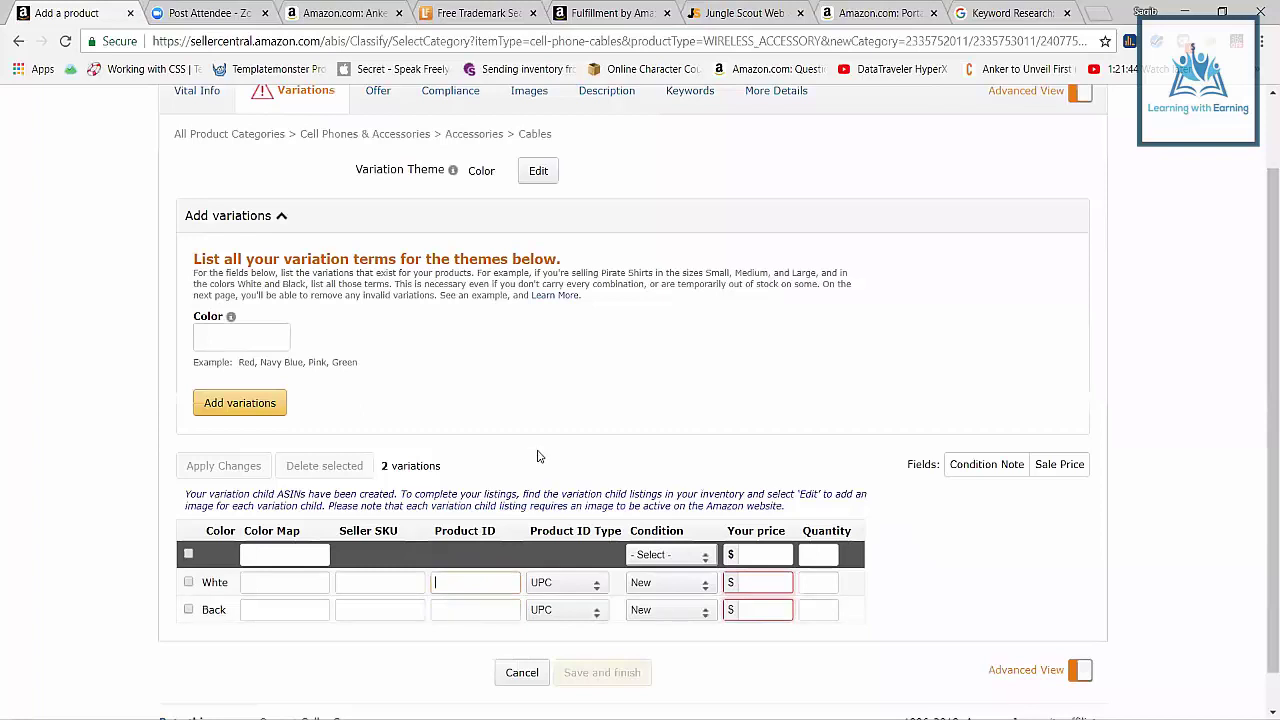
left_click(521, 452)
scroll(521, 452, "up", 1)
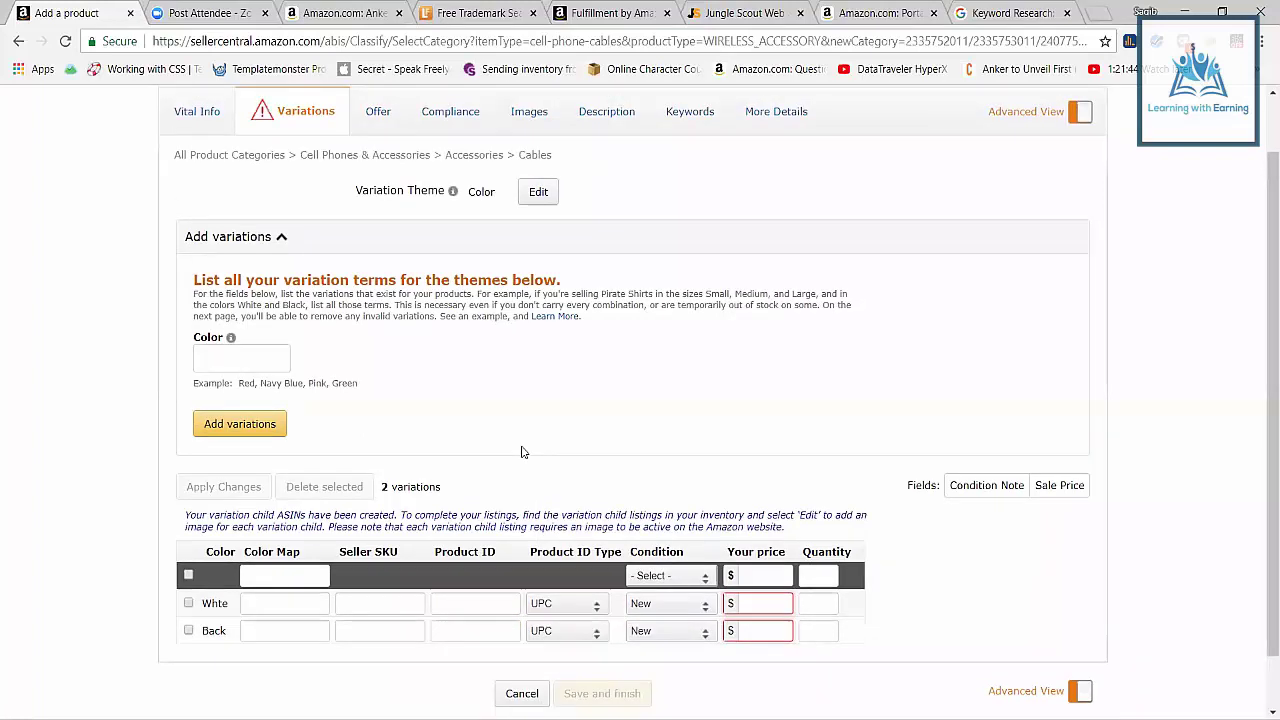
scroll(521, 452, "up", 3)
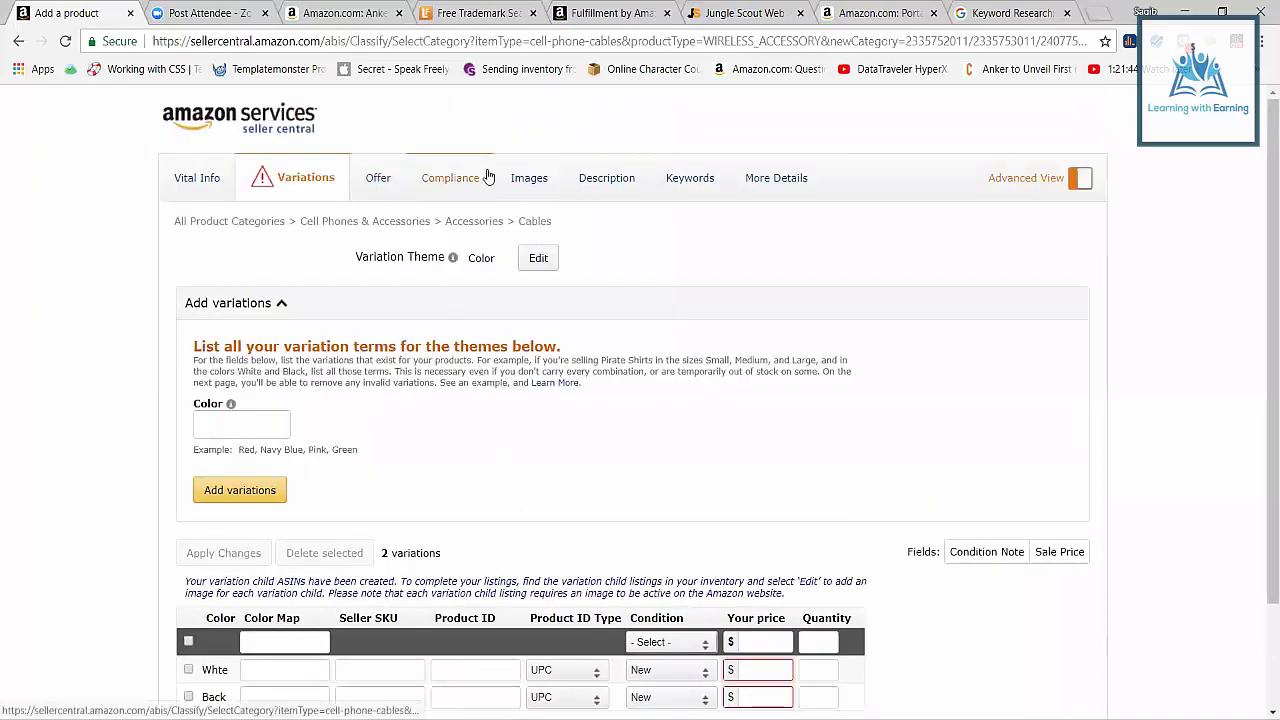
Open the listing's keyword section and add three extra Subject Keywords fields.
left_click(592, 177)
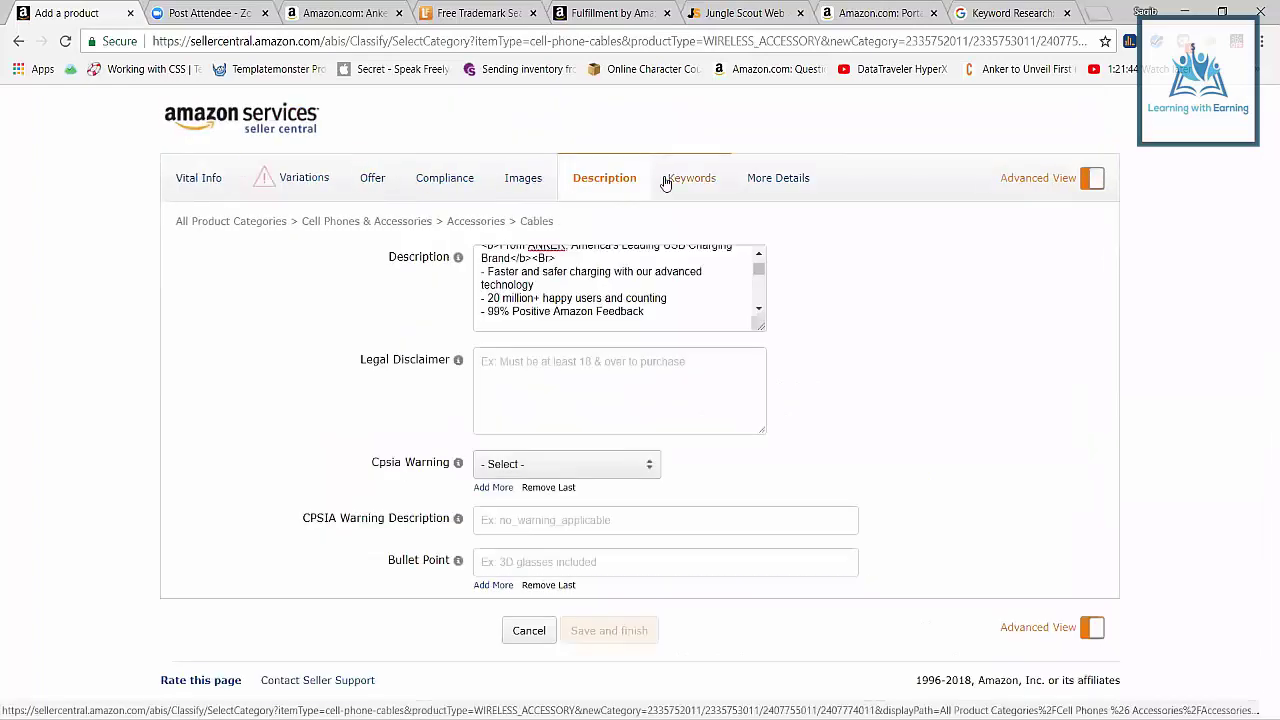
left_click(665, 179)
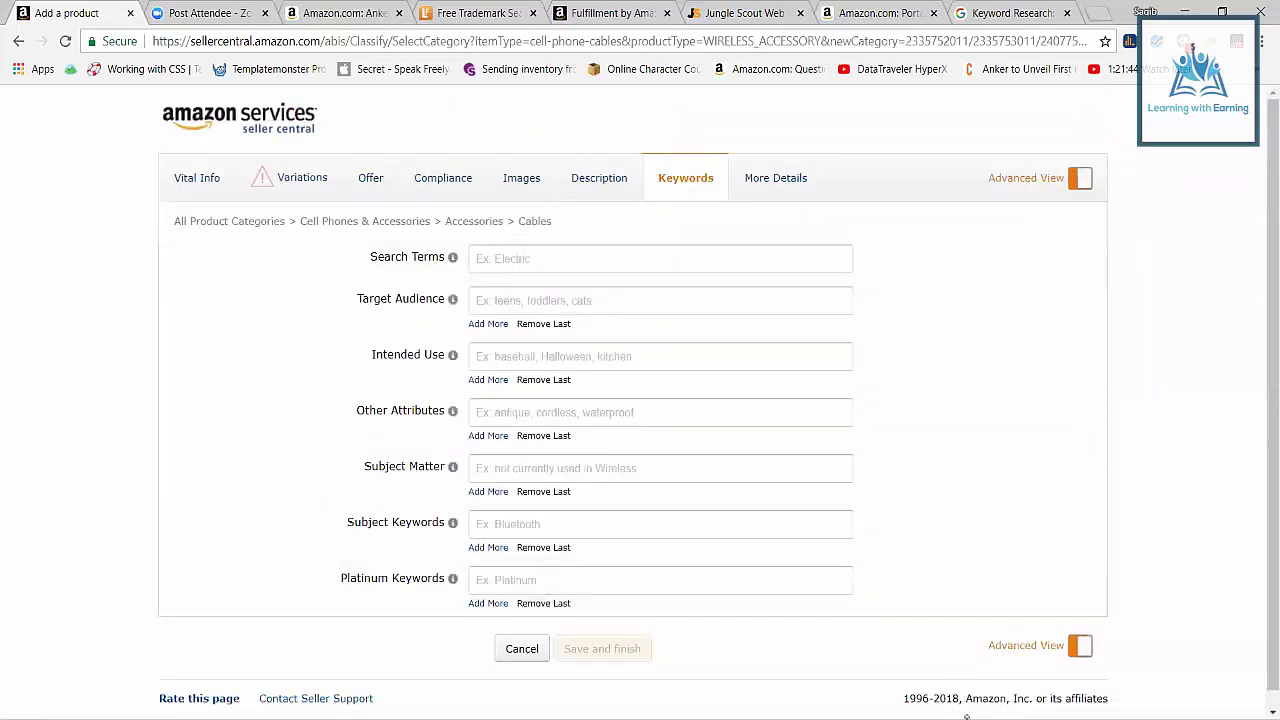
key("alt+Tab")
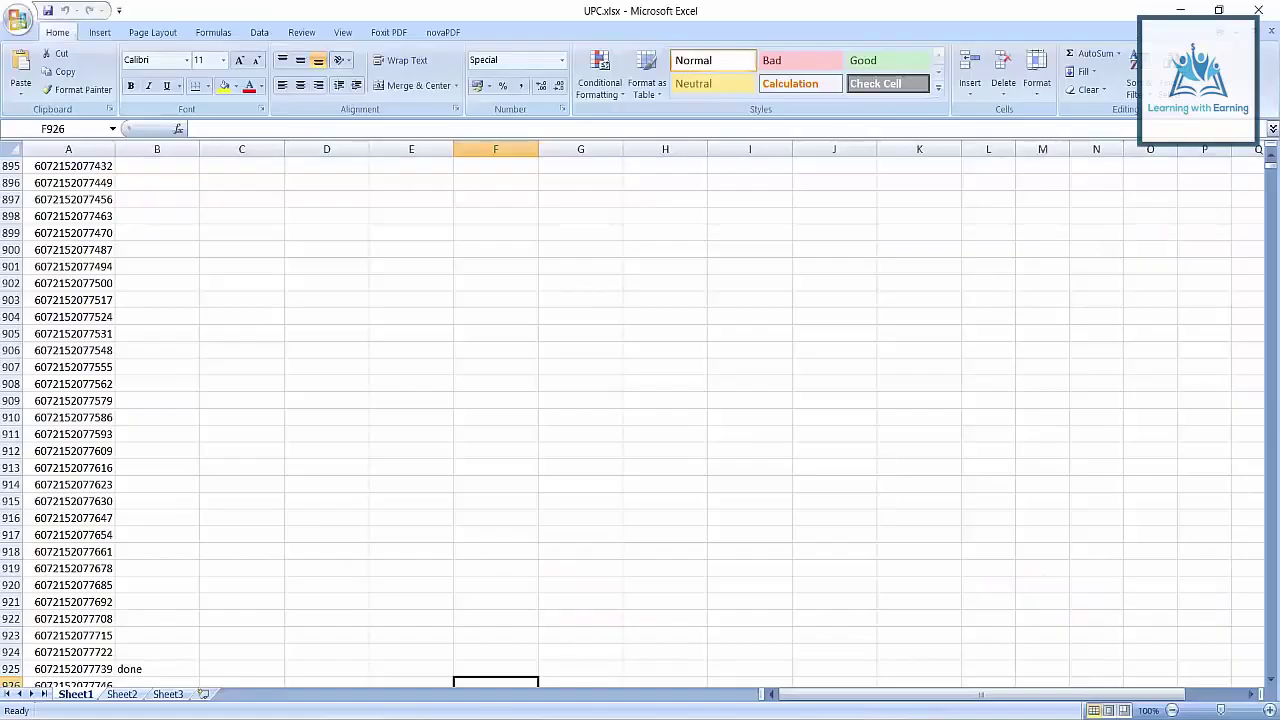
key("alt+Tab")
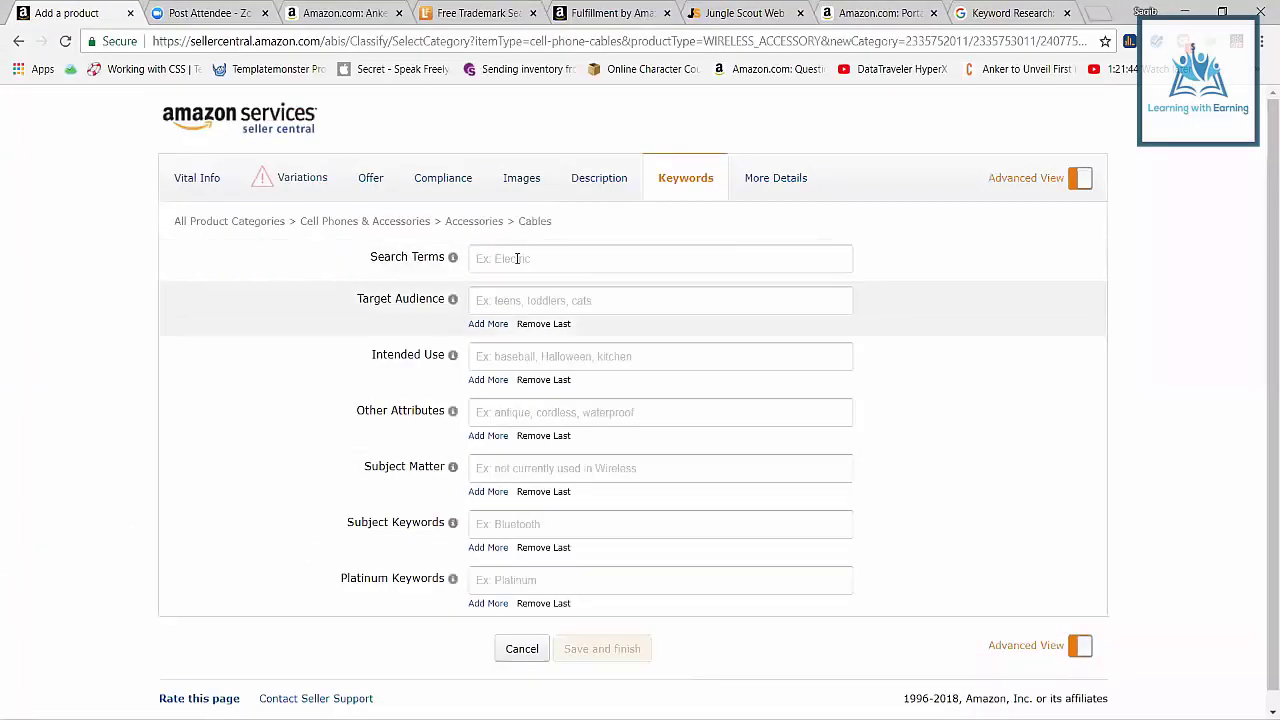
left_click(517, 258)
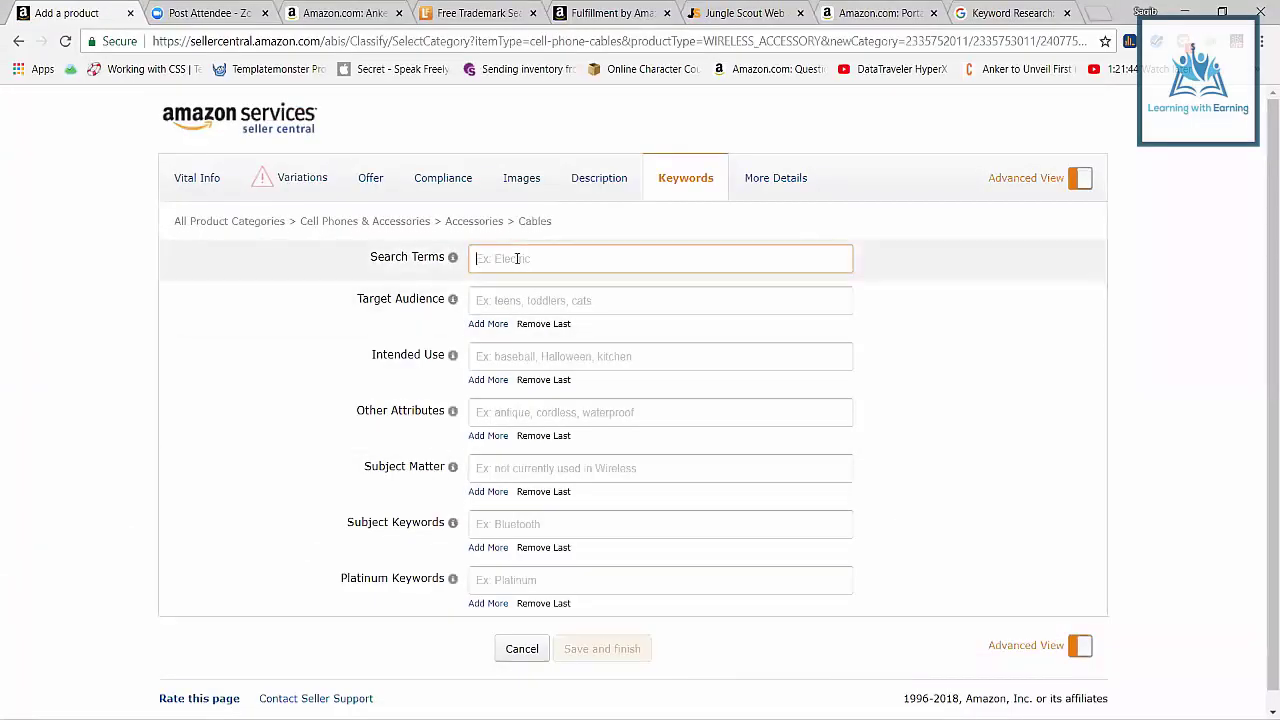
left_click(488, 547)
left_click(488, 578)
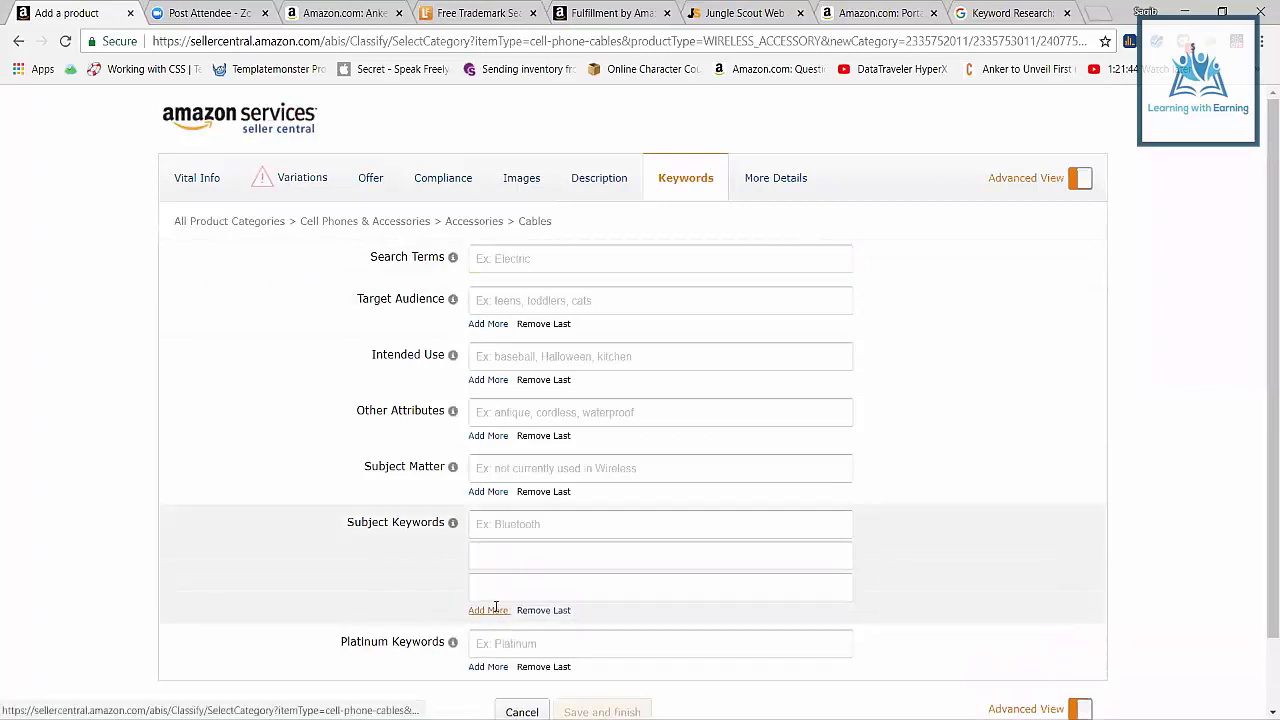
left_click(488, 610)
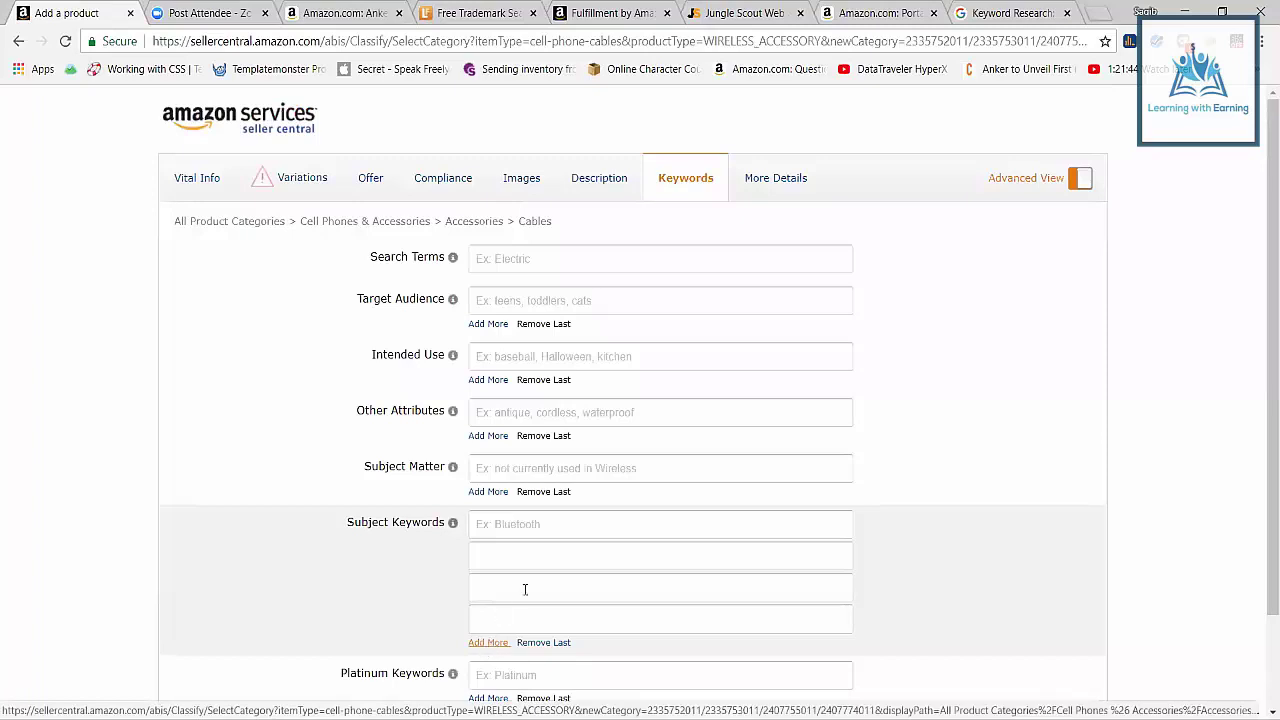
left_click(526, 533)
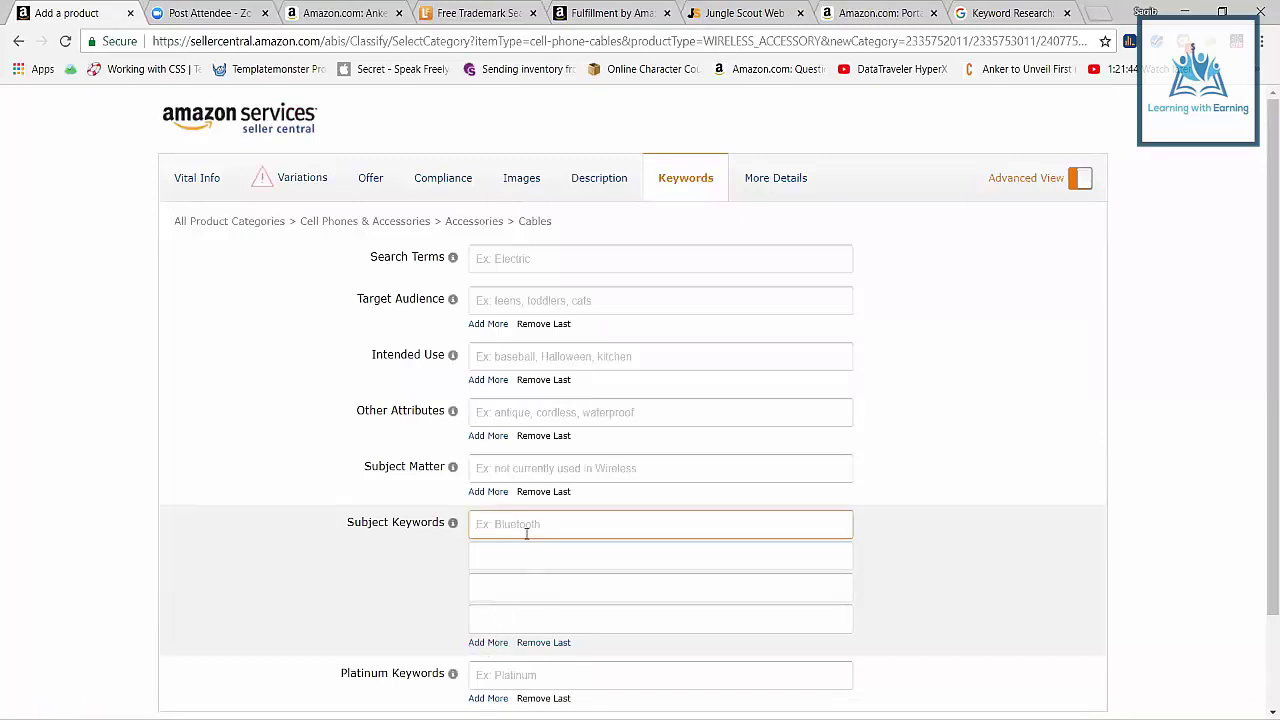
left_click(526, 564)
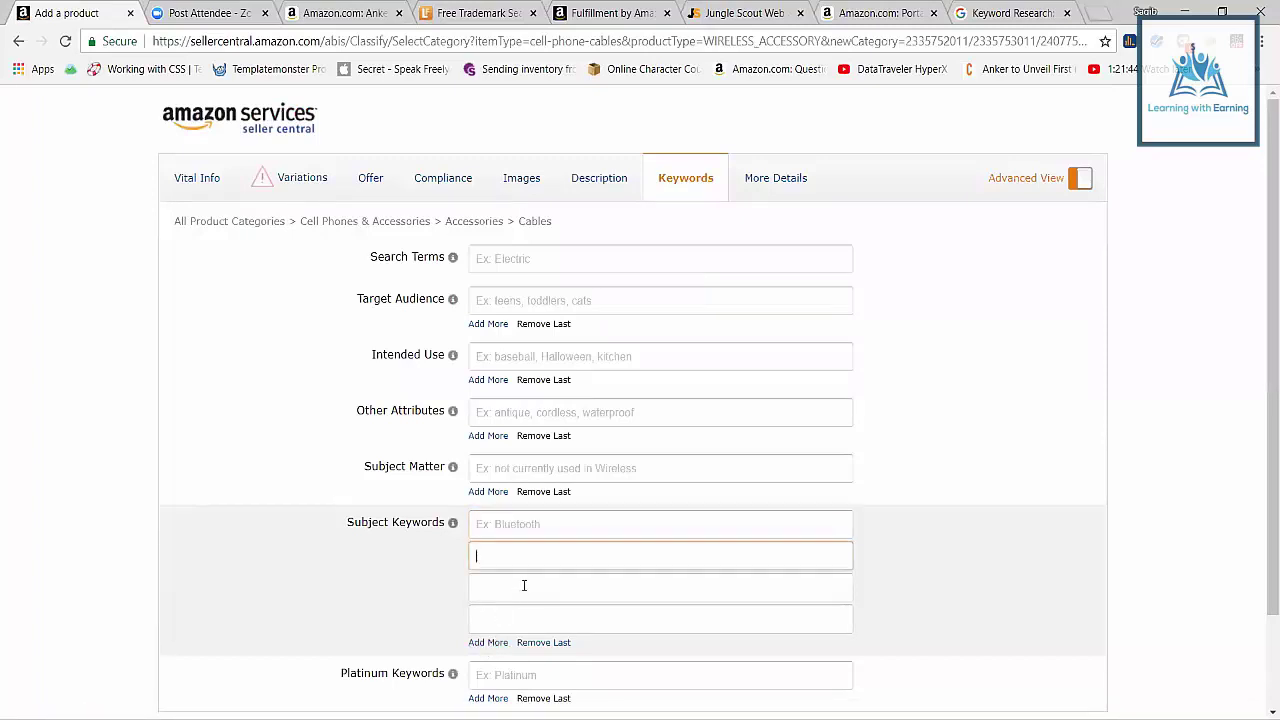
left_click(523, 587)
left_click(522, 616)
left_click(521, 590)
left_click(520, 562)
Try "Bluetooth Speaker, Power Bank, Cables" in the first Subject Keywords field, and clear the field again.
left_click(516, 527)
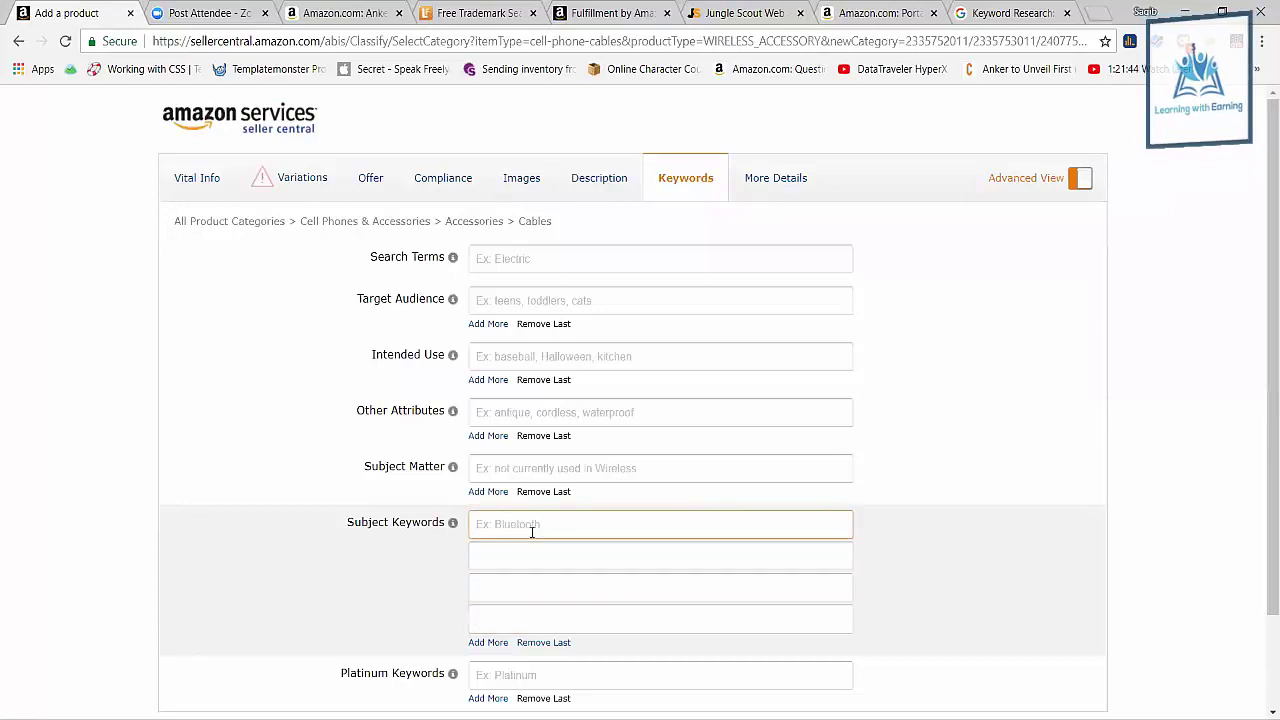
type("Bli")
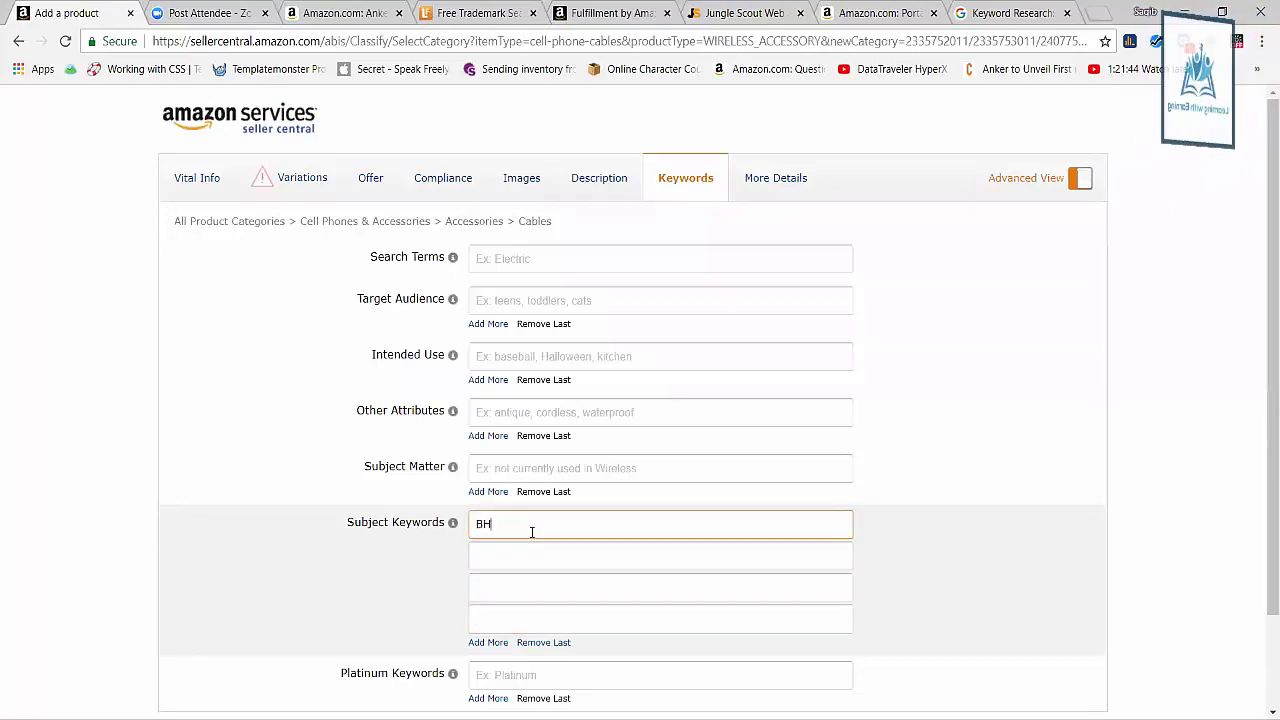
key("BackSpace")
key("BackSpace")
type("lue")
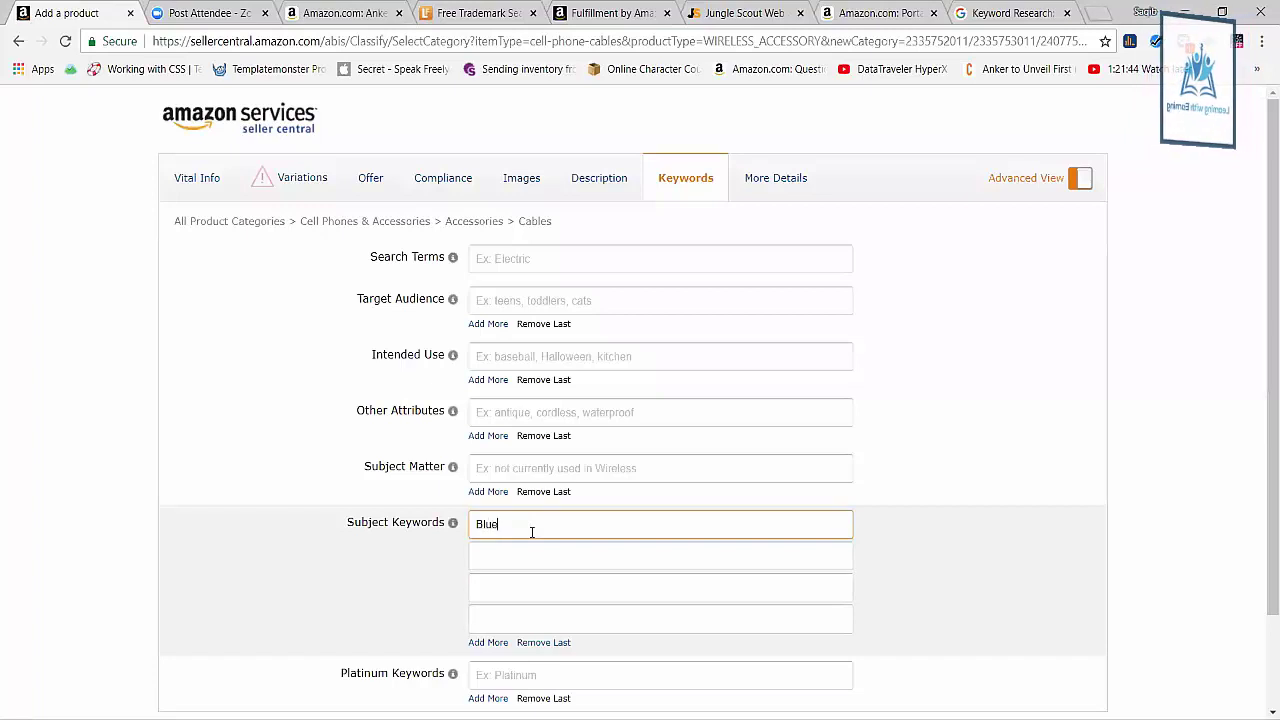
type("tooth Speaker, Powe")
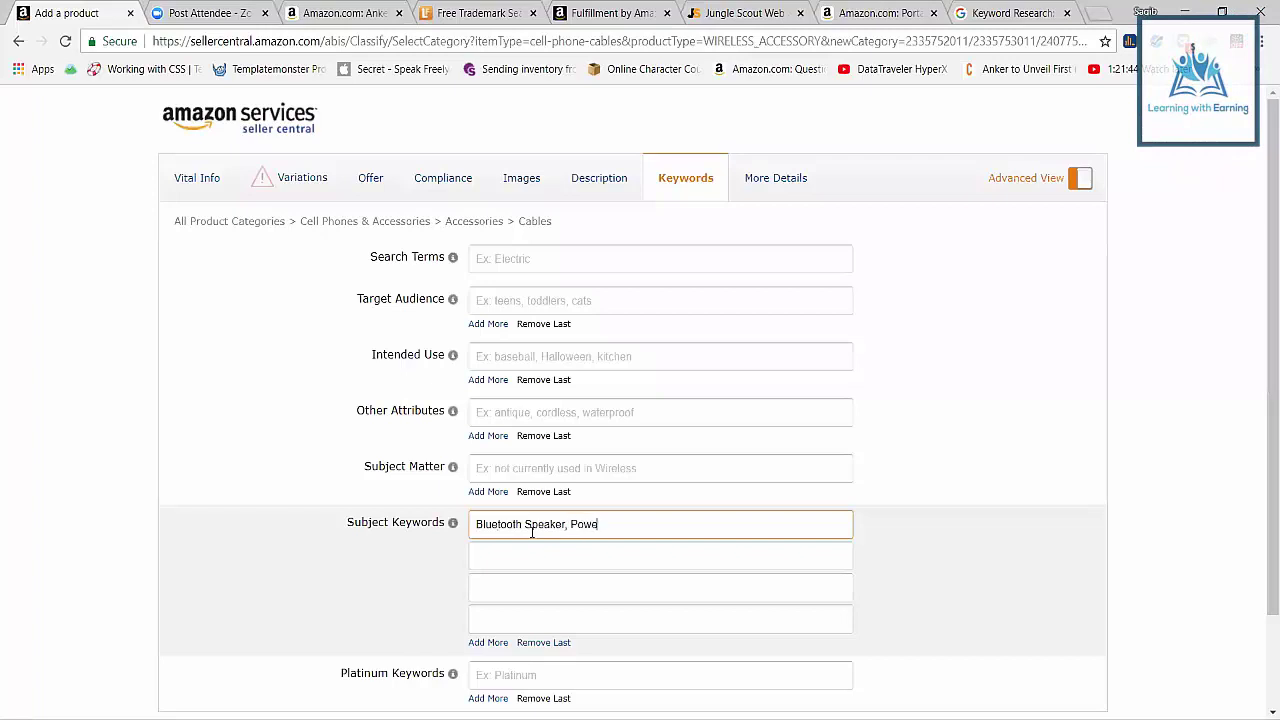
type("r Bank, ")
type("Cables")
key("ctrl+a")
key("BackSpace")
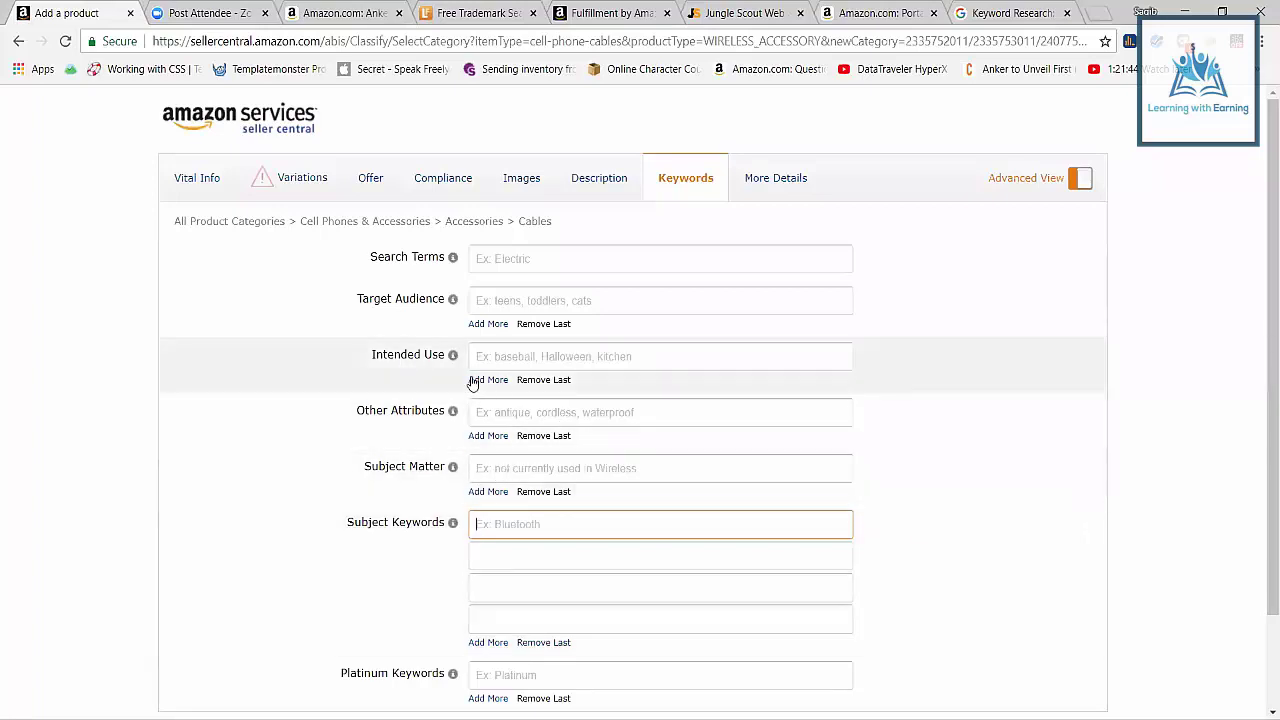
Set the Search Terms to "Water Bottle for KIDS, Water Bottle for Men, Sports Water Bottle".
left_click(504, 258)
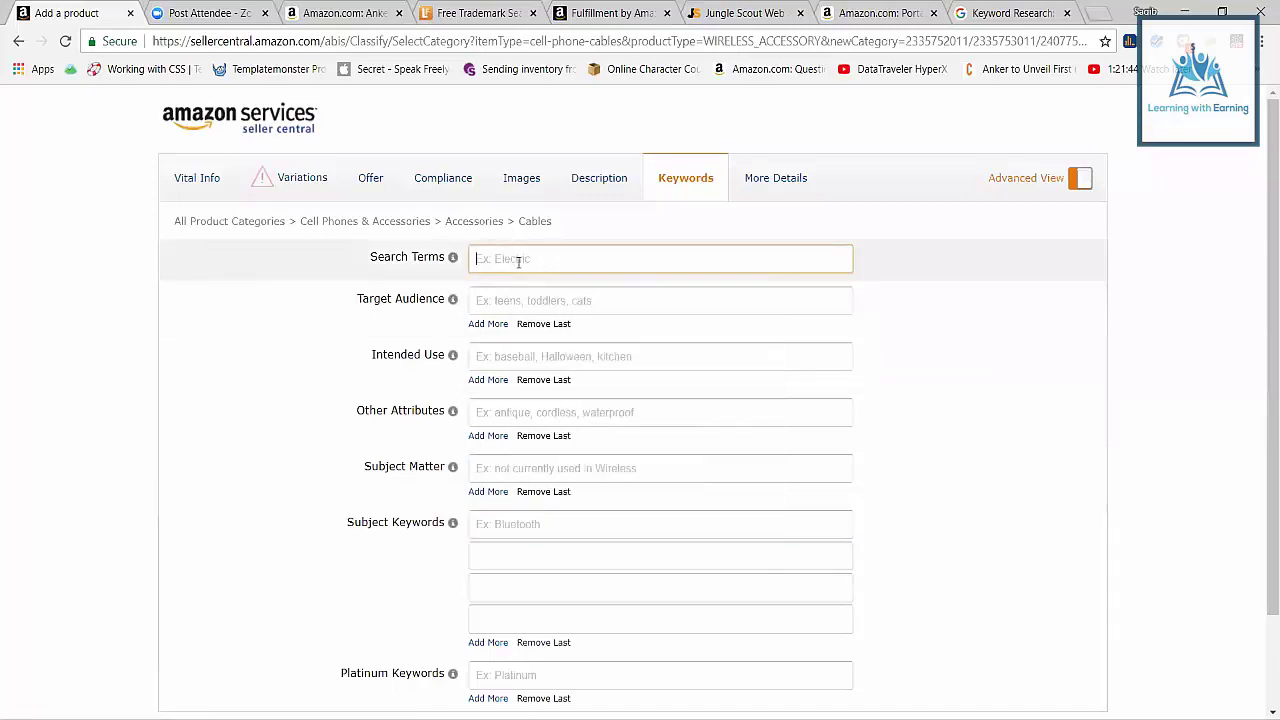
left_click(931, 314)
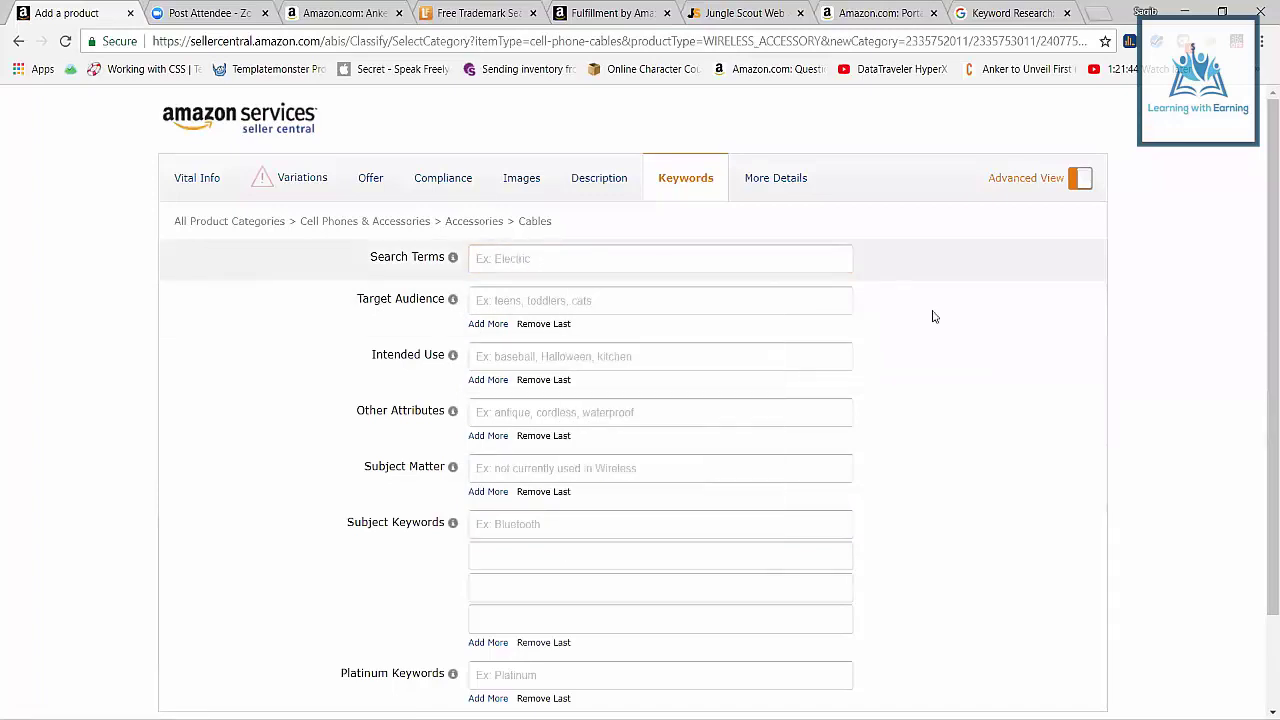
left_click(598, 246)
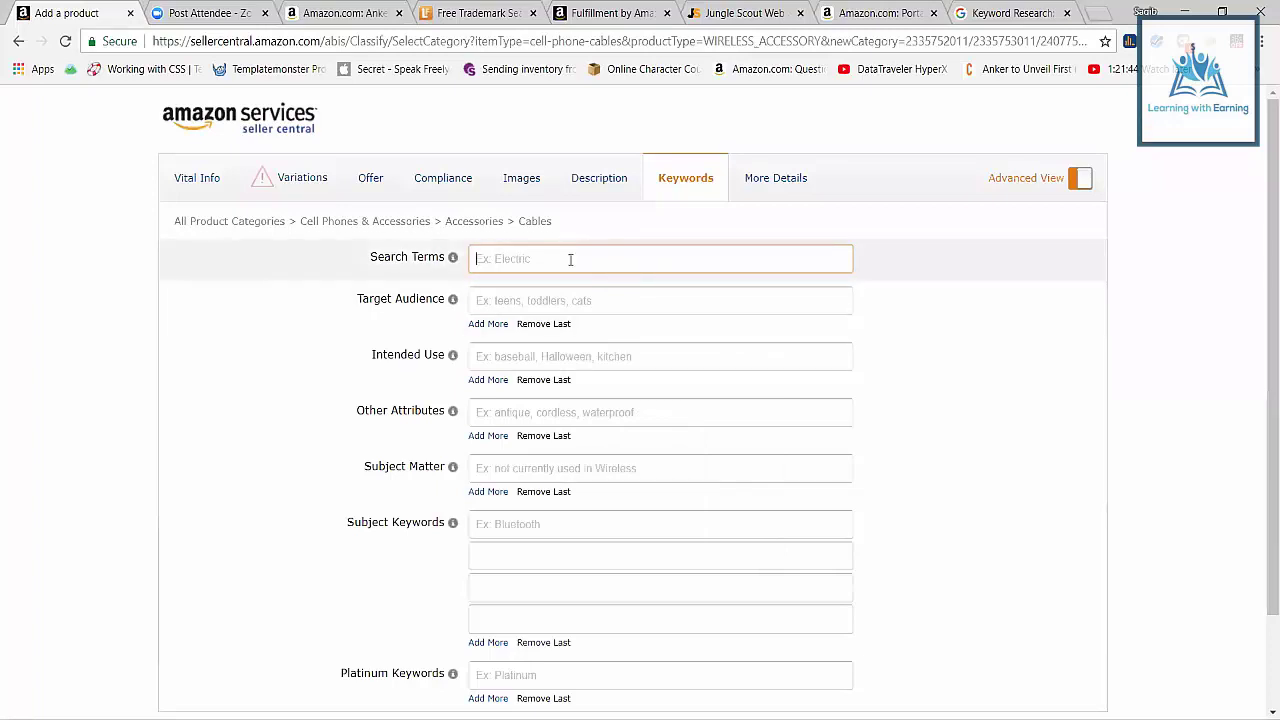
type("Water Bottle for KIDS, Water Bottle for Men,")
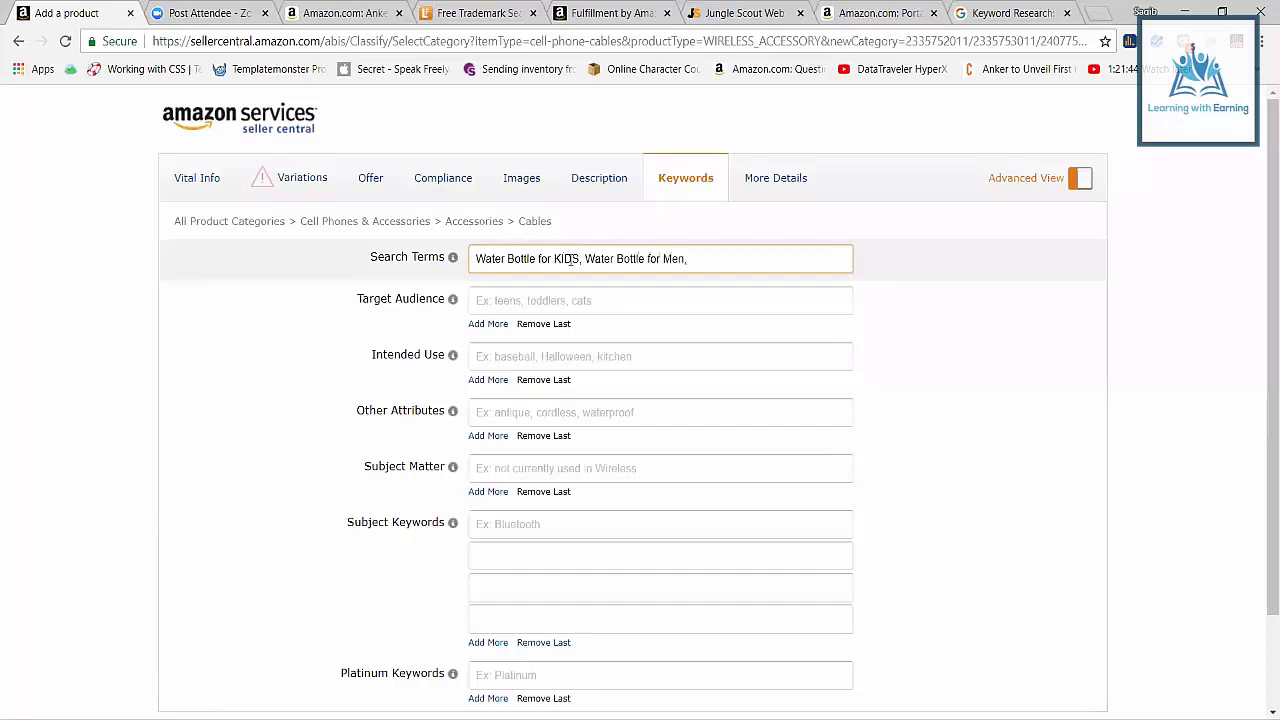
key("ctrl+a")
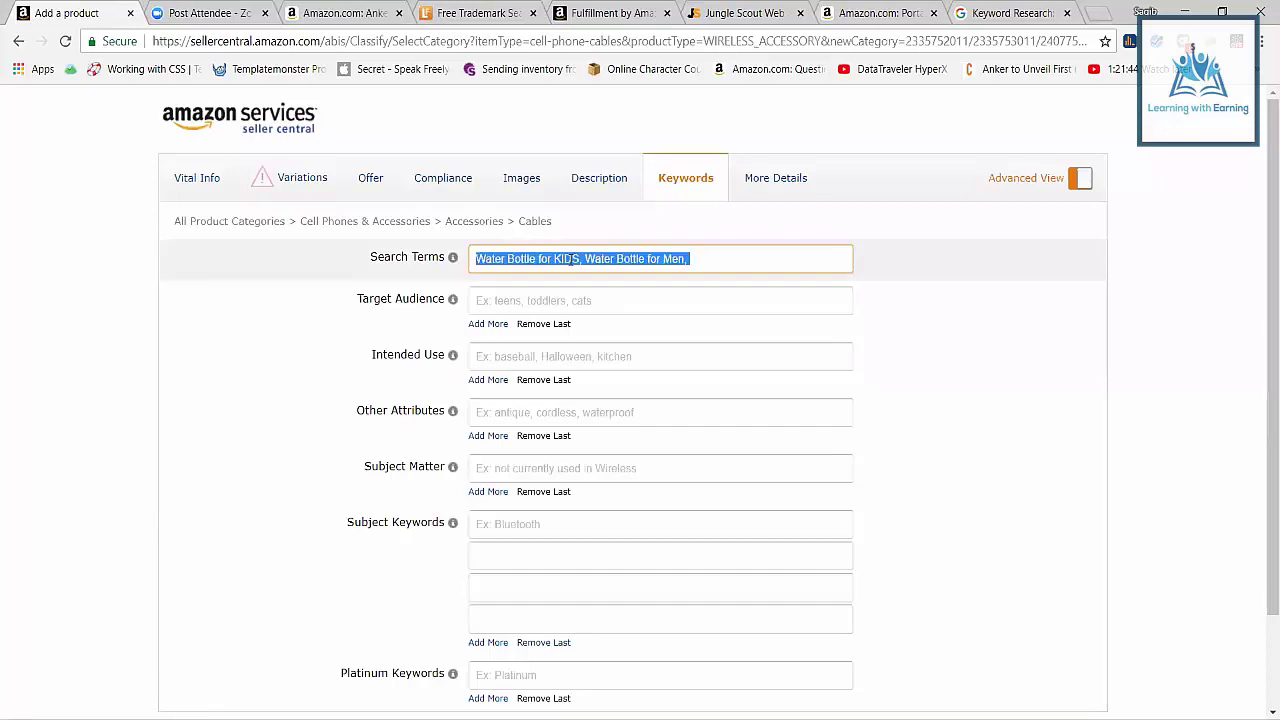
key("End")
type("Spor")
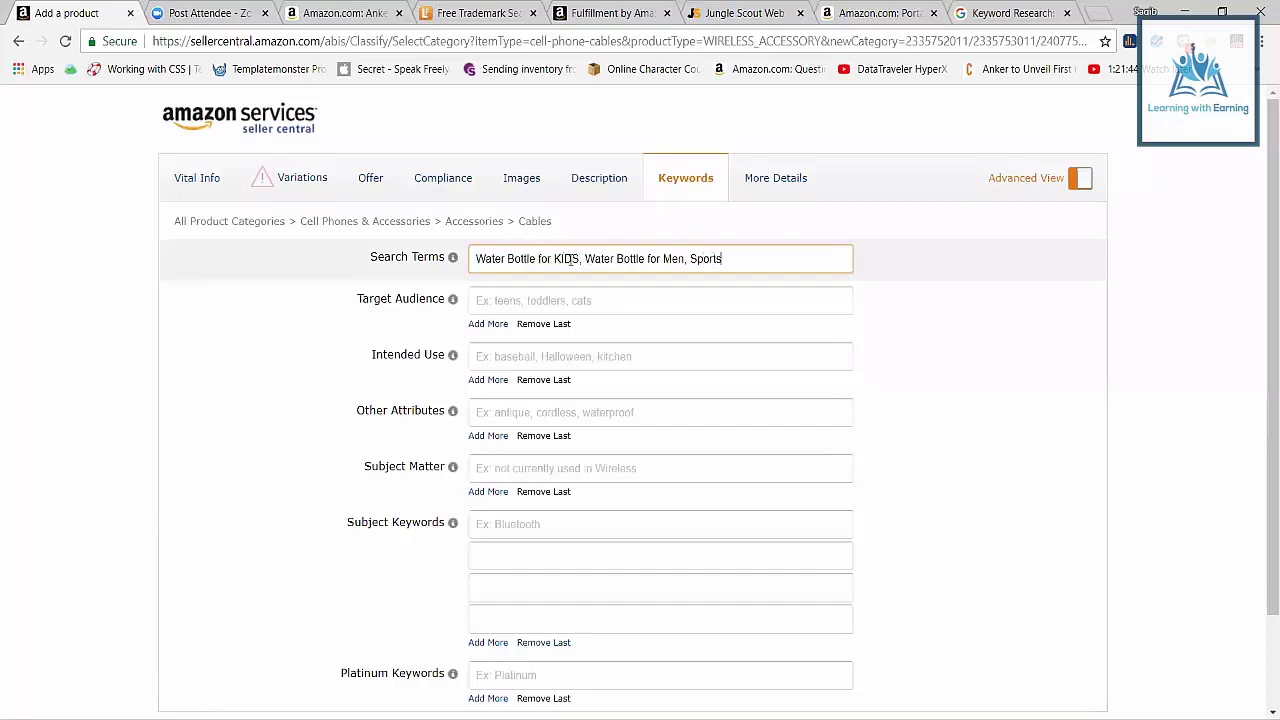
type("ts Water BOTTLE")
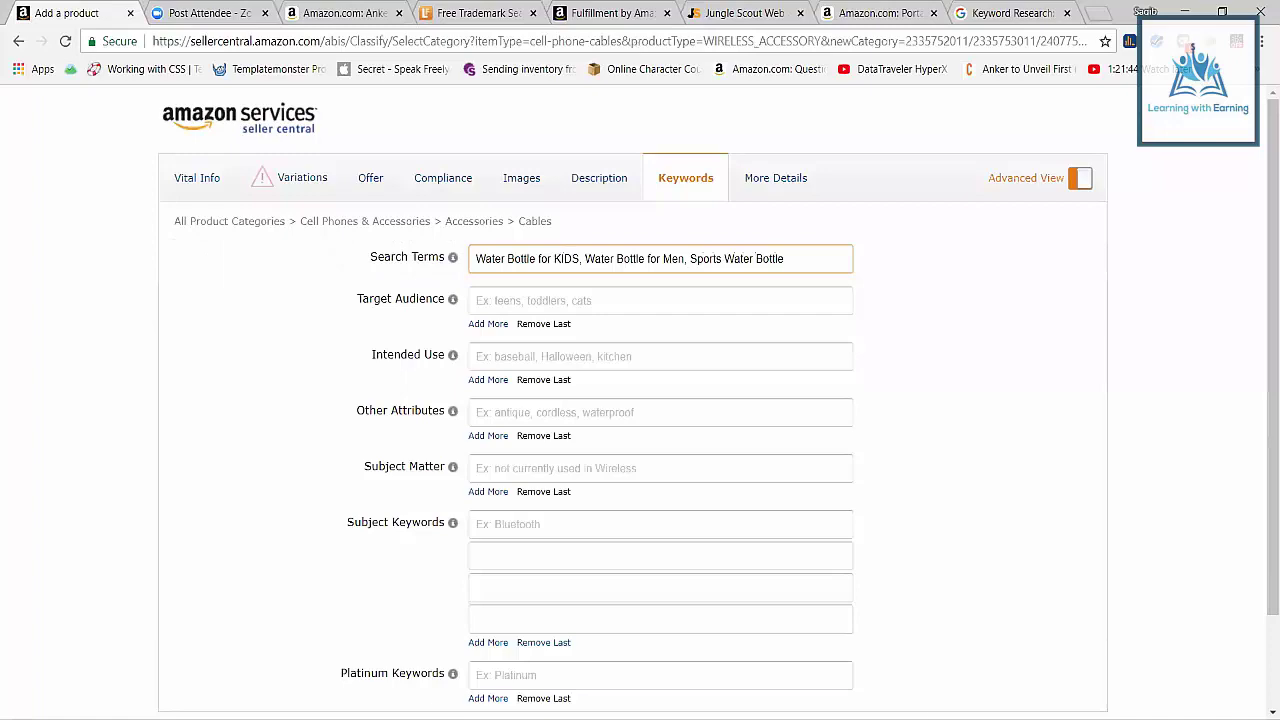
key("alt+Tab")
key("alt+Tab")
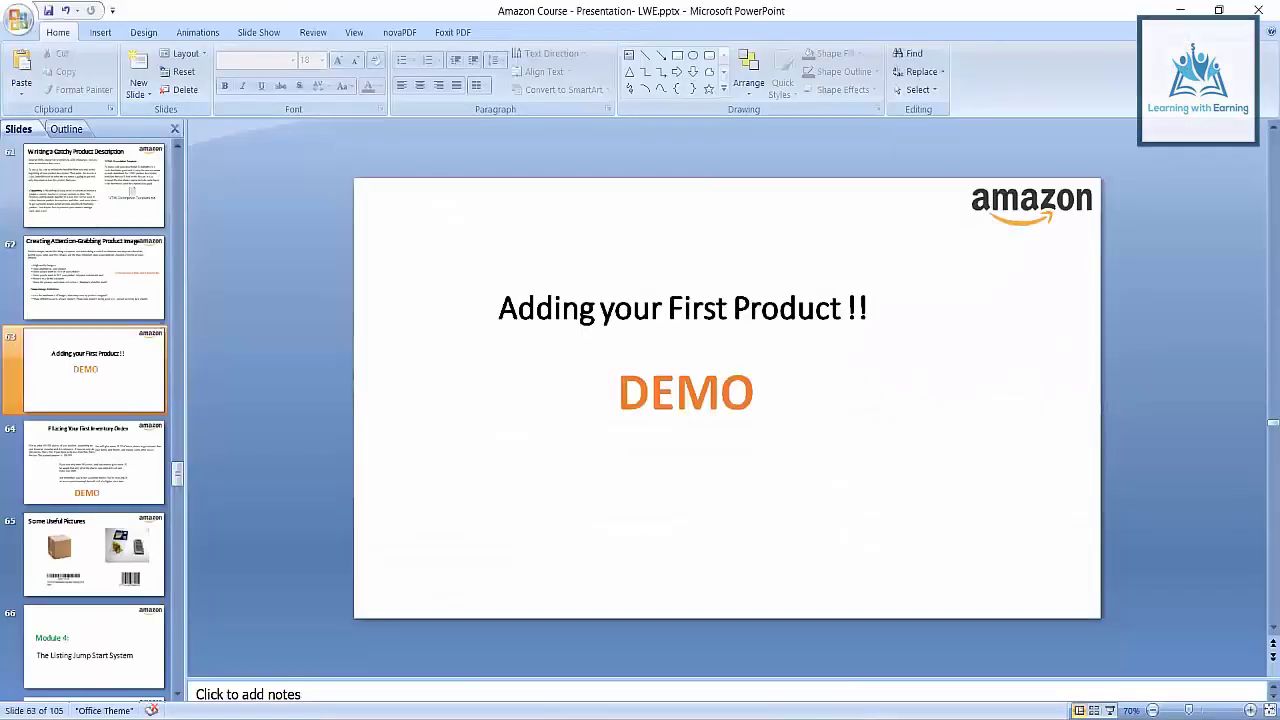
key("alt+Tab")
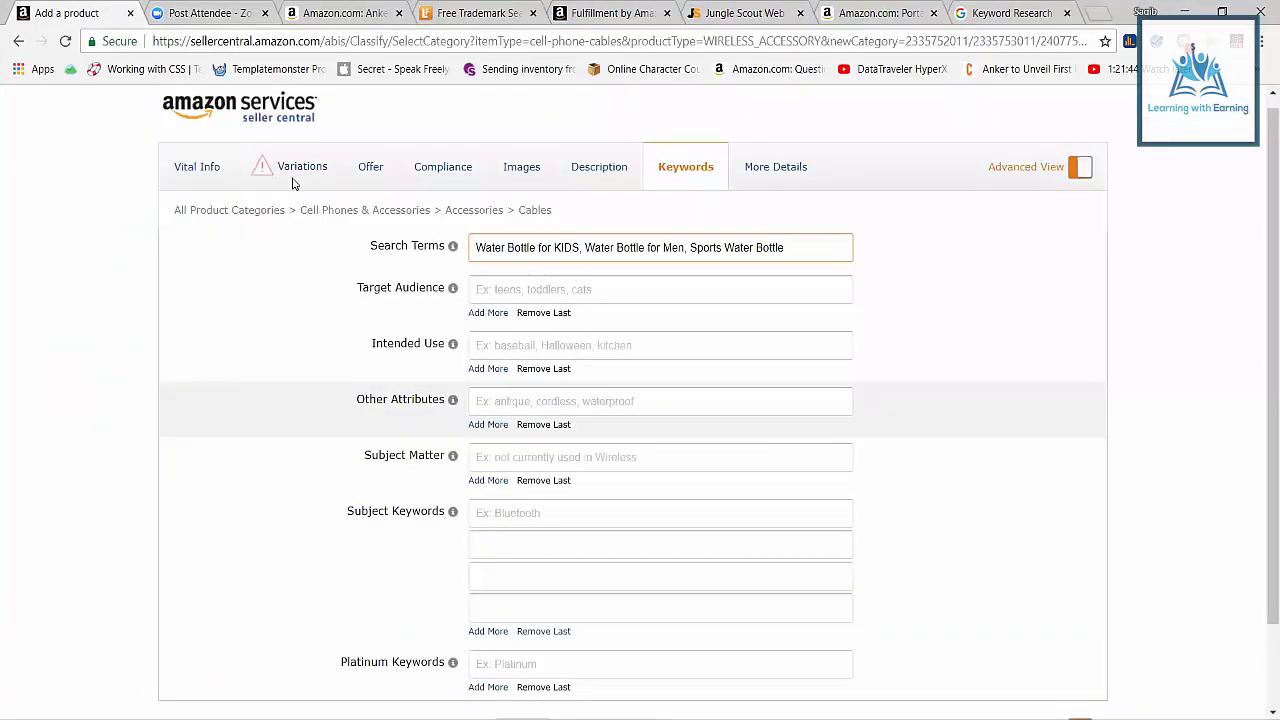
scroll(420, 466, "down", 1)
scroll(760, 640, "up", 1)
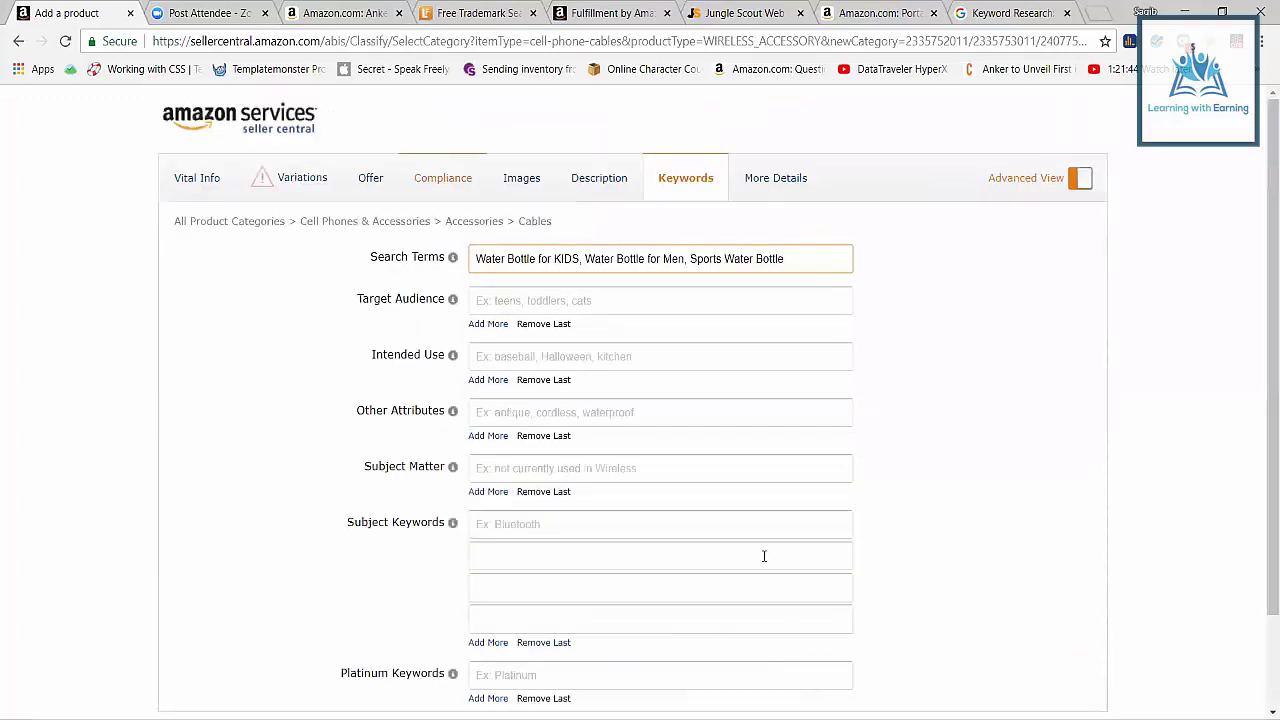
Examine the title, price and feature bullet points on the Amazon page of the Anker Quick Charge 3.0 dual USB wall charger.
scroll(692, 600, "down", 2)
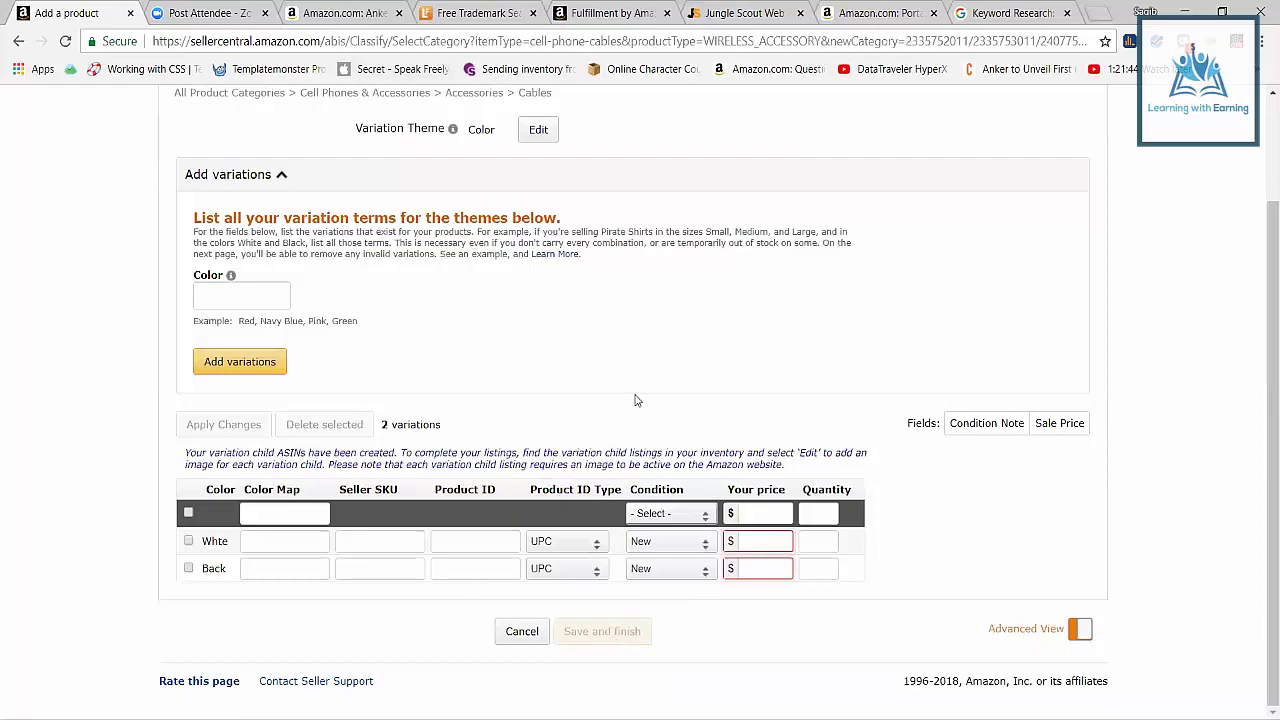
left_click(345, 12)
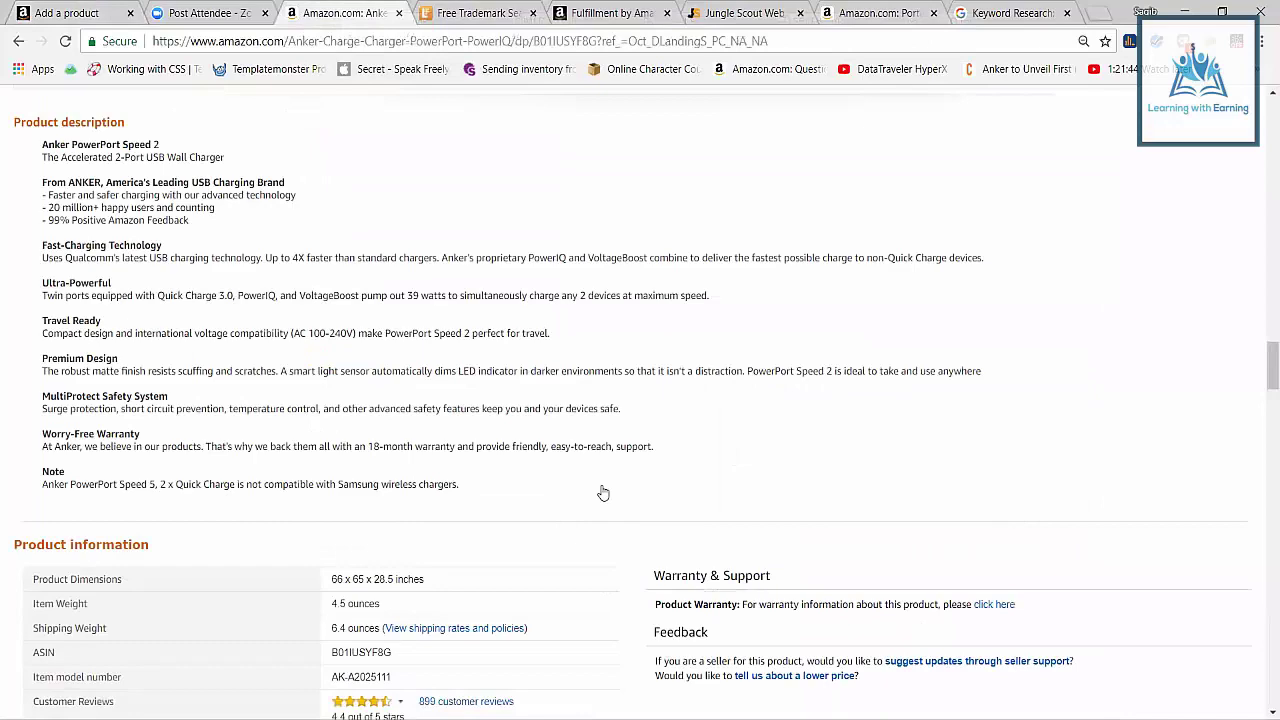
scroll(603, 493, "up", 4)
scroll(728, 533, "up", 2)
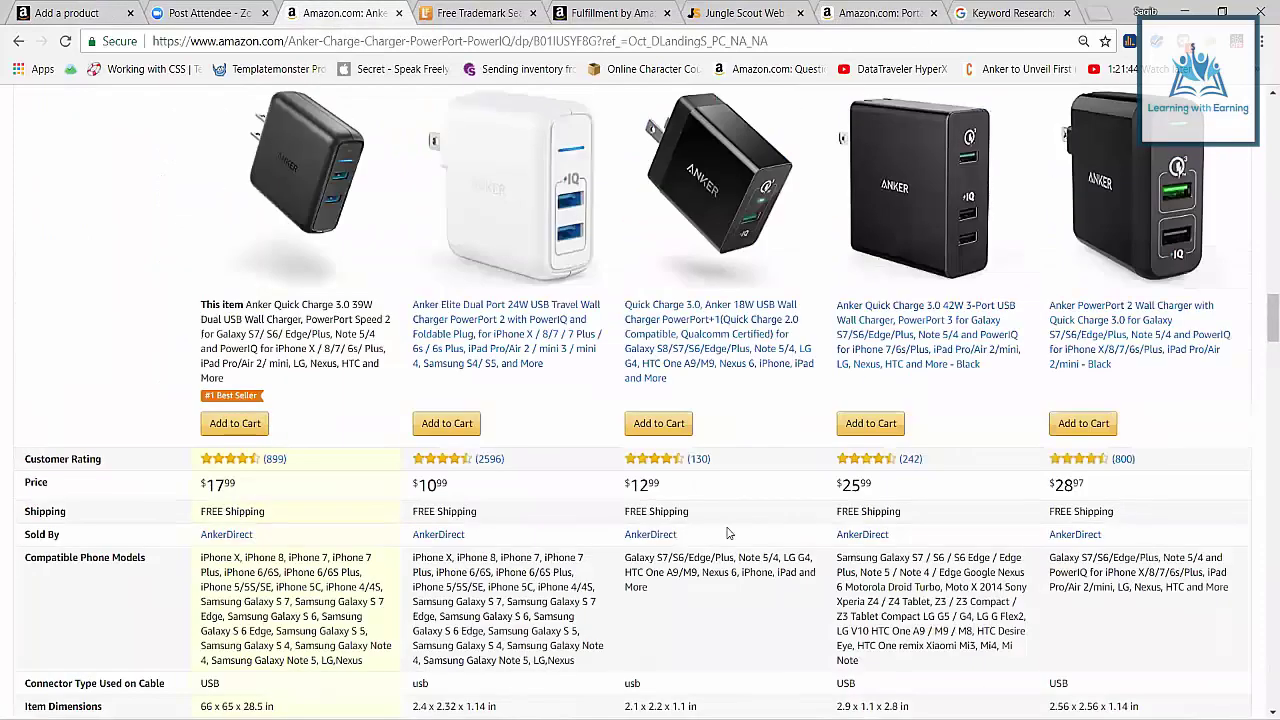
scroll(728, 533, "up", 10)
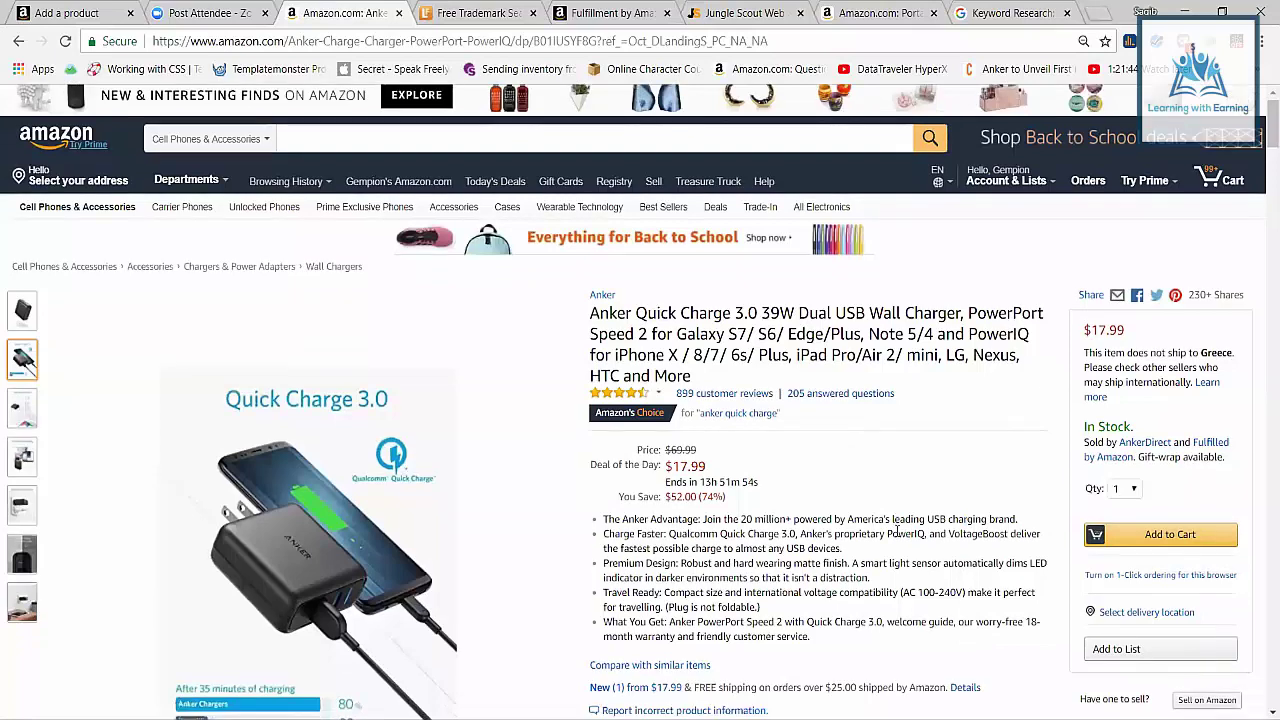
scroll(896, 531, "down", 1)
left_click_drag(903, 517, 787, 515)
left_click(787, 515)
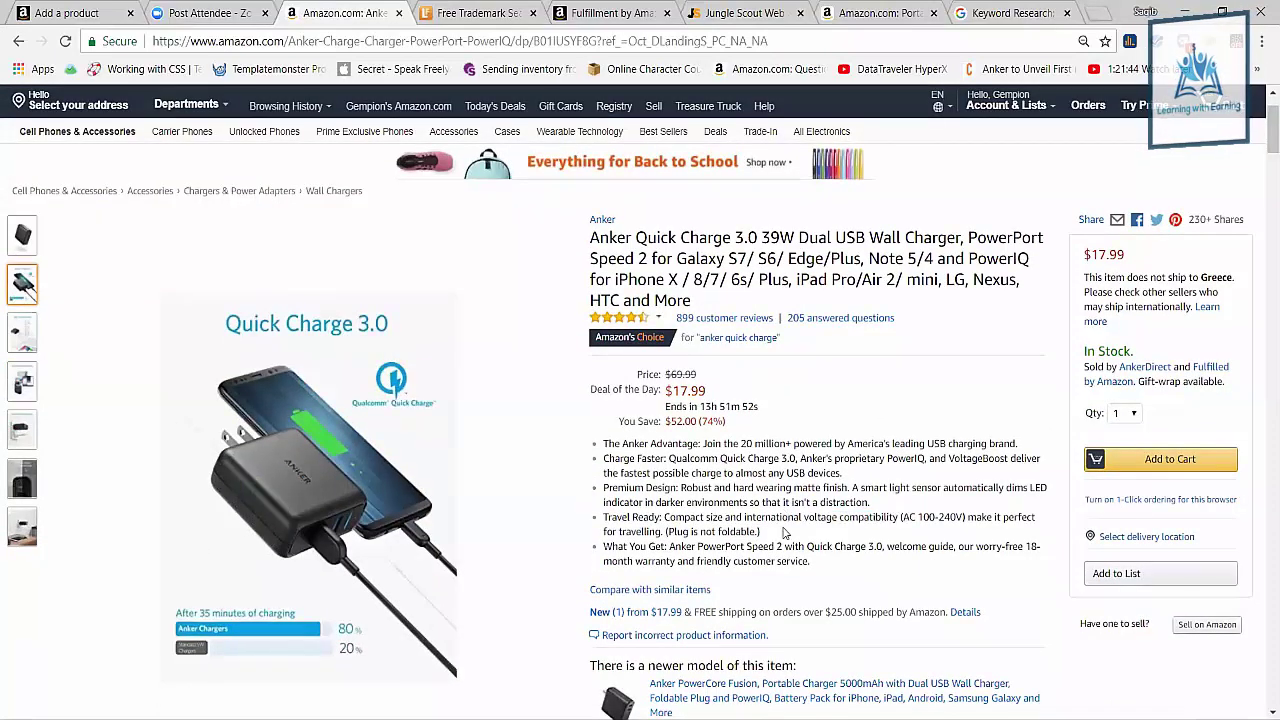
scroll(787, 515, "up", 1)
scroll(785, 533, "down", 3)
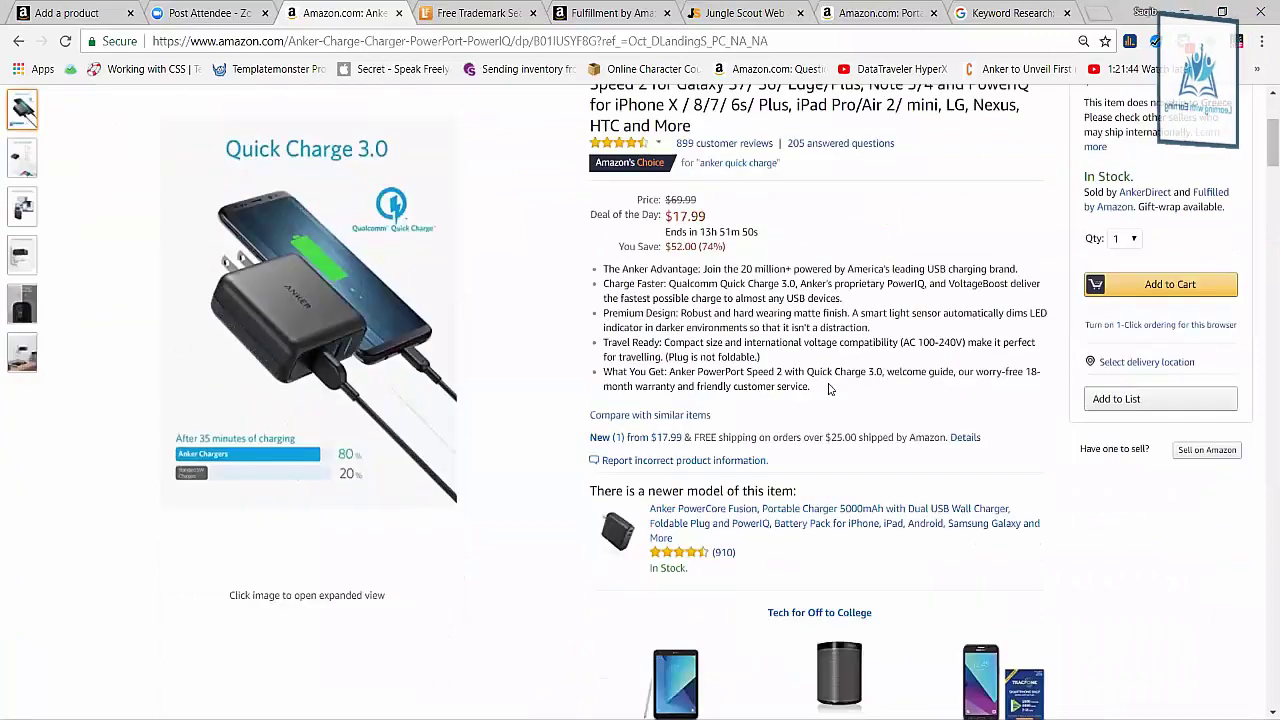
scroll(730, 490, "up", 5)
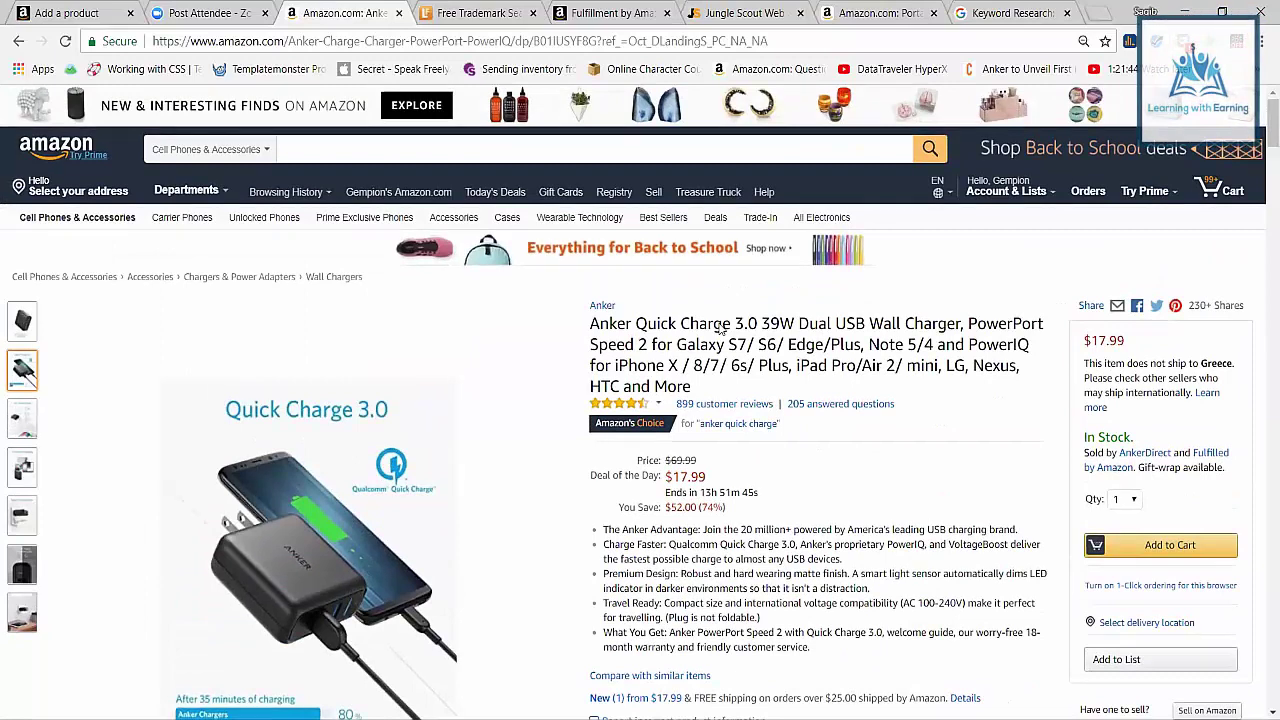
scroll(770, 468, "down", 1)
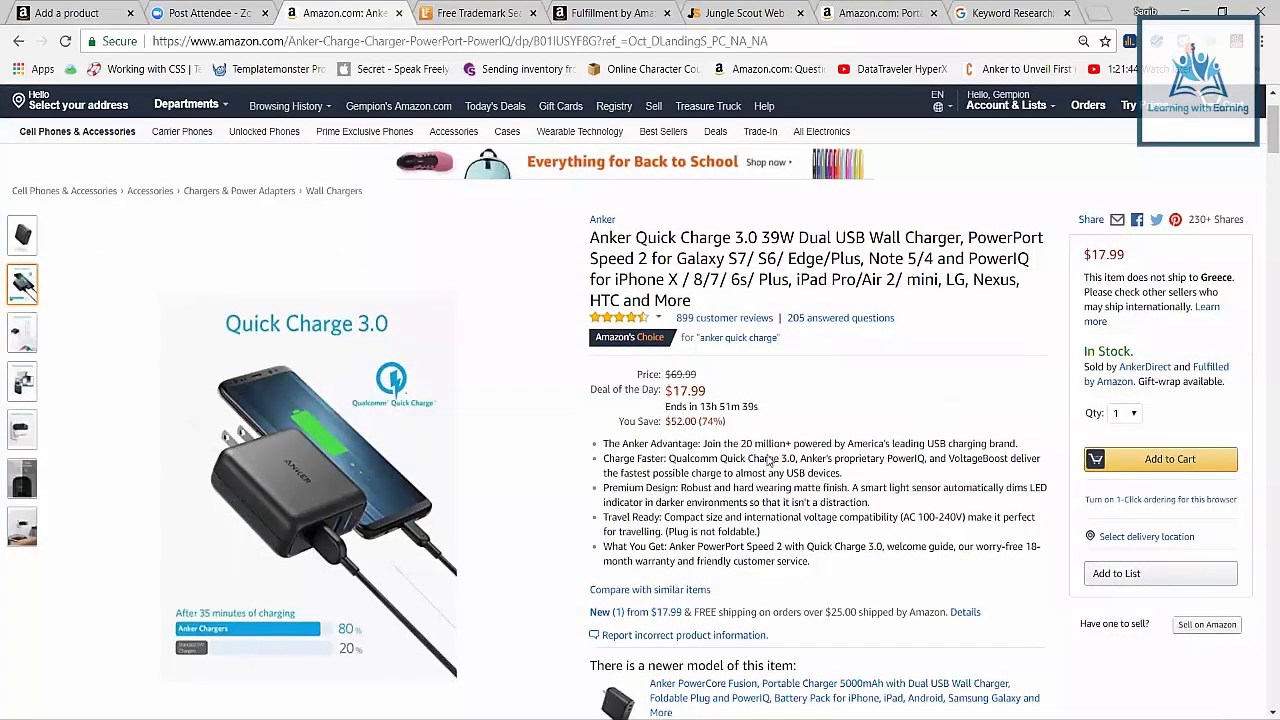
left_click_drag(818, 472, 768, 457)
left_click(819, 495)
Switch to the Amazon course presentation in PowerPoint and start the slide show from the "Adding your First Product !!" slide.
key("alt+Tab")
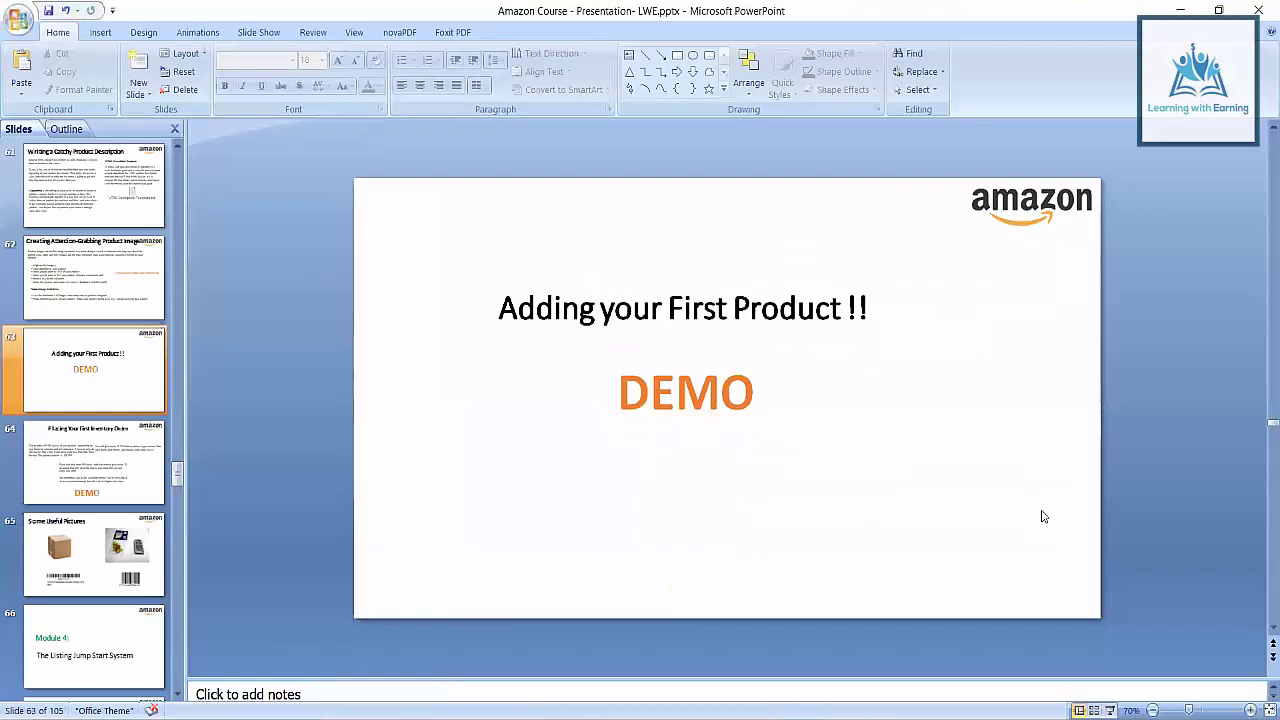
left_click(1110, 710)
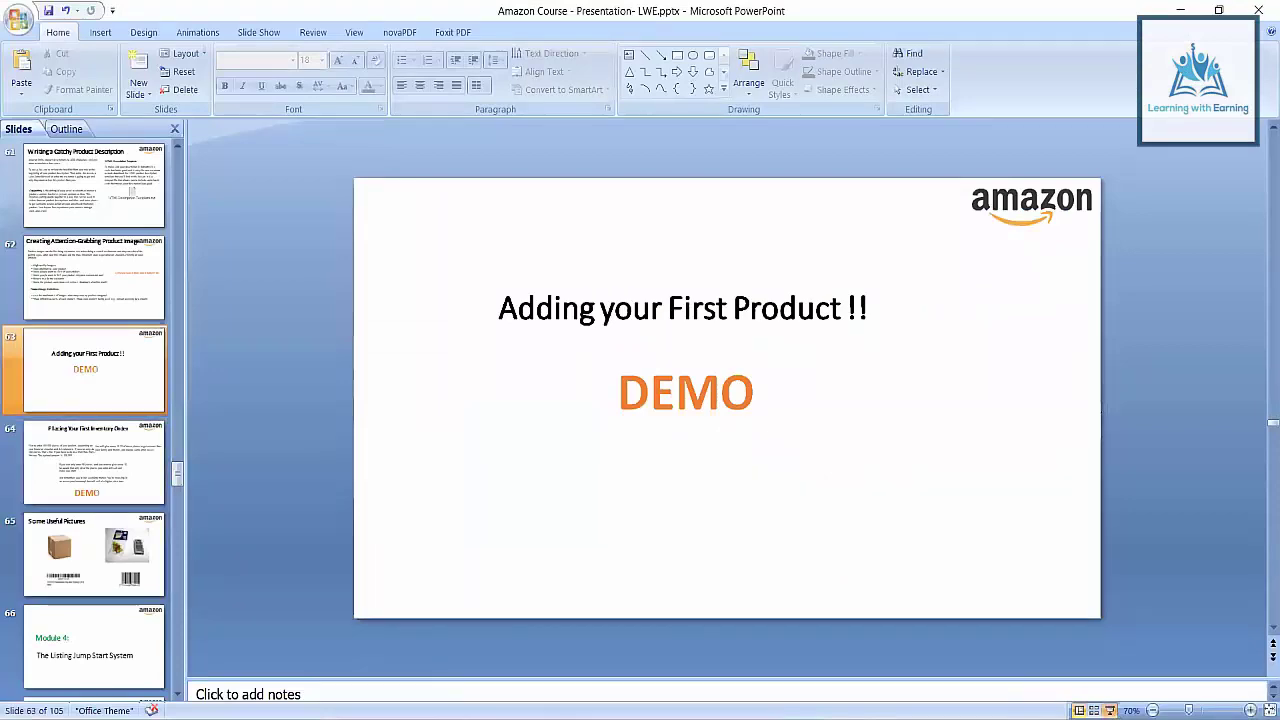